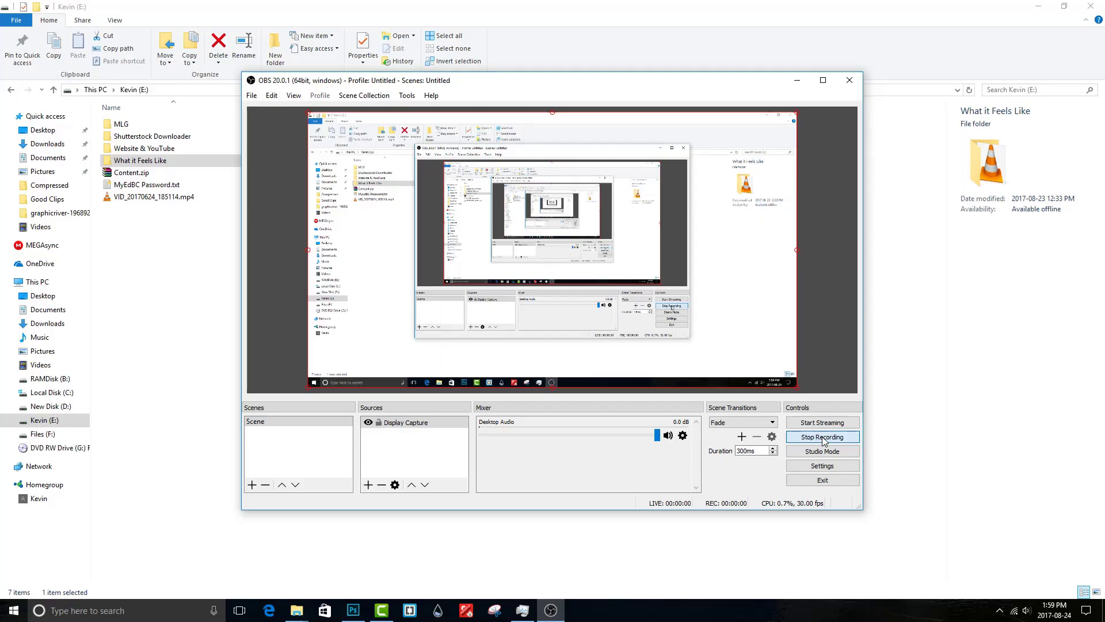
Extract Content.zip on drive E: into its own Content folder
{"action": "left_click", "coordinate": [771, 532]}
{"action": "right_click", "coordinate": [152, 176]}
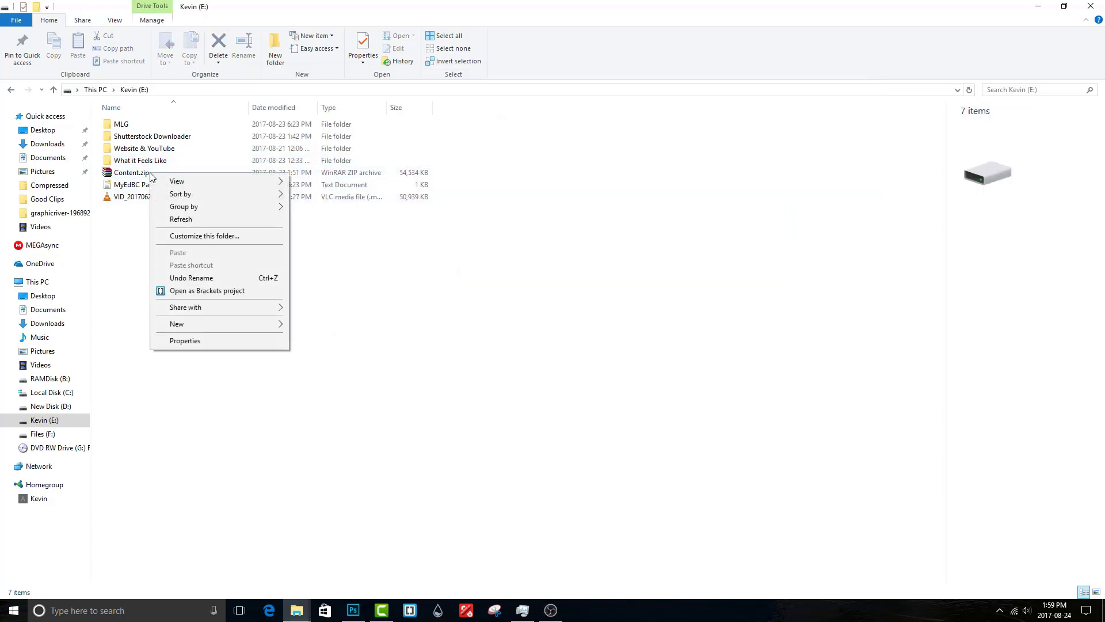
{"action": "right_click", "coordinate": [138, 174]}
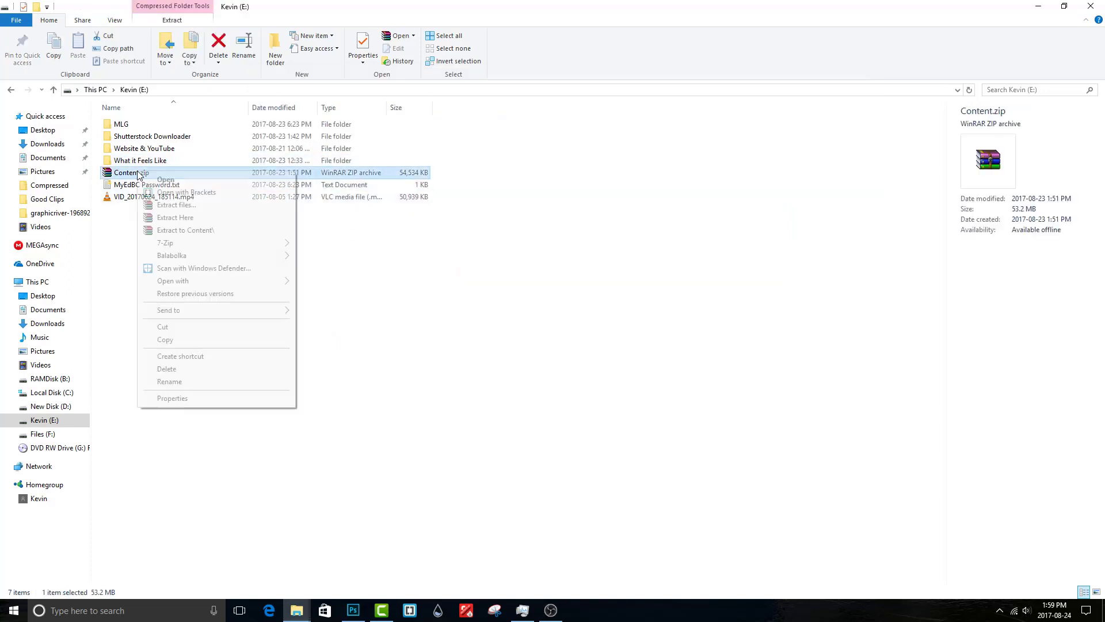
{"action": "left_click", "coordinate": [192, 230]}
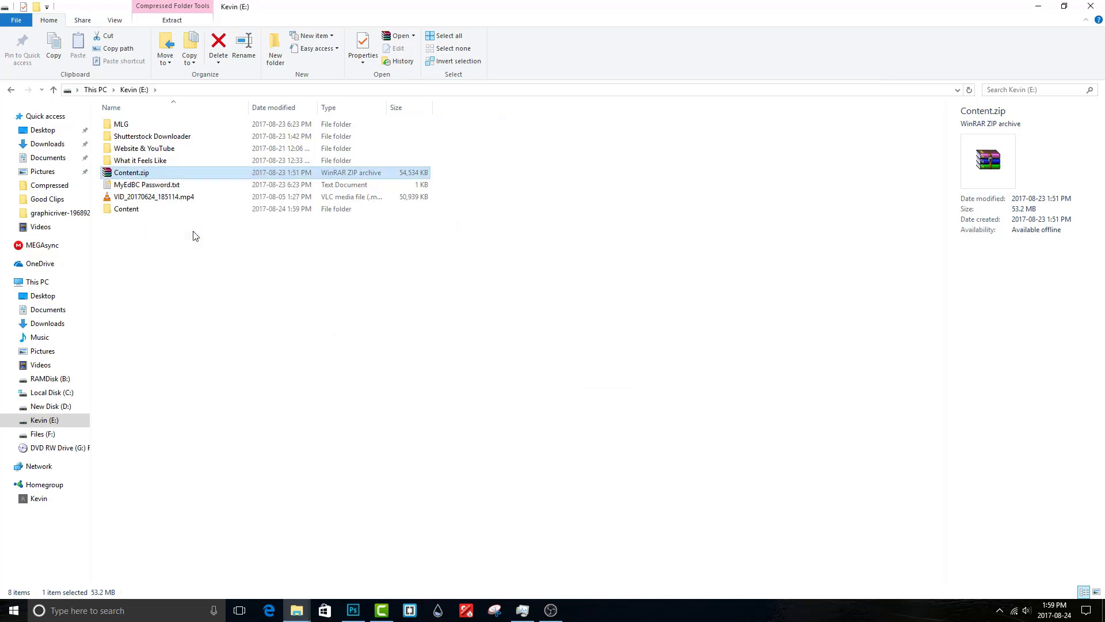
Open the Content folder nested inside the extracted one, select all its subfolders, and switch to Camtasia
{"action": "double_click", "coordinate": [156, 210]}
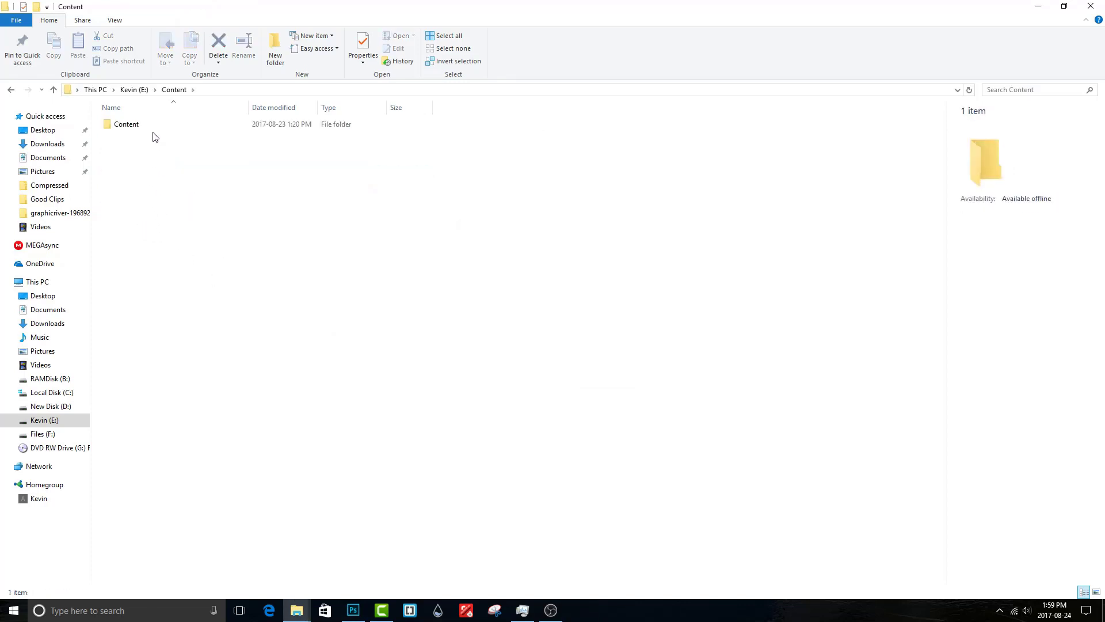
{"action": "double_click", "coordinate": [153, 126]}
{"action": "left_click_drag", "start_coordinate": [171, 312], "coordinate": [143, 121]}
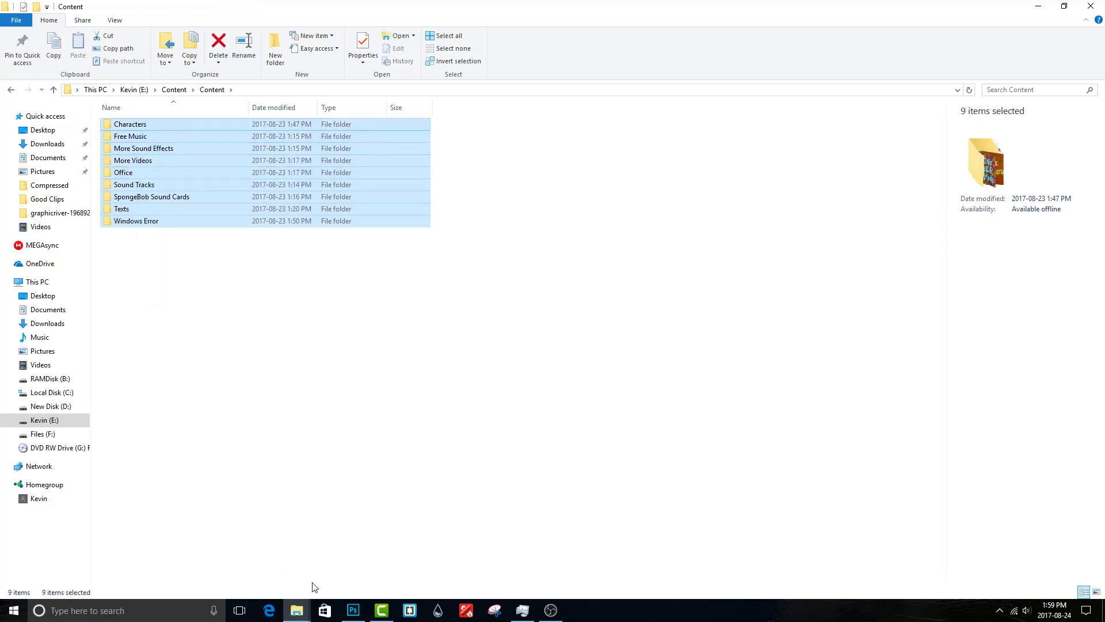
{"action": "left_click", "coordinate": [394, 598]}
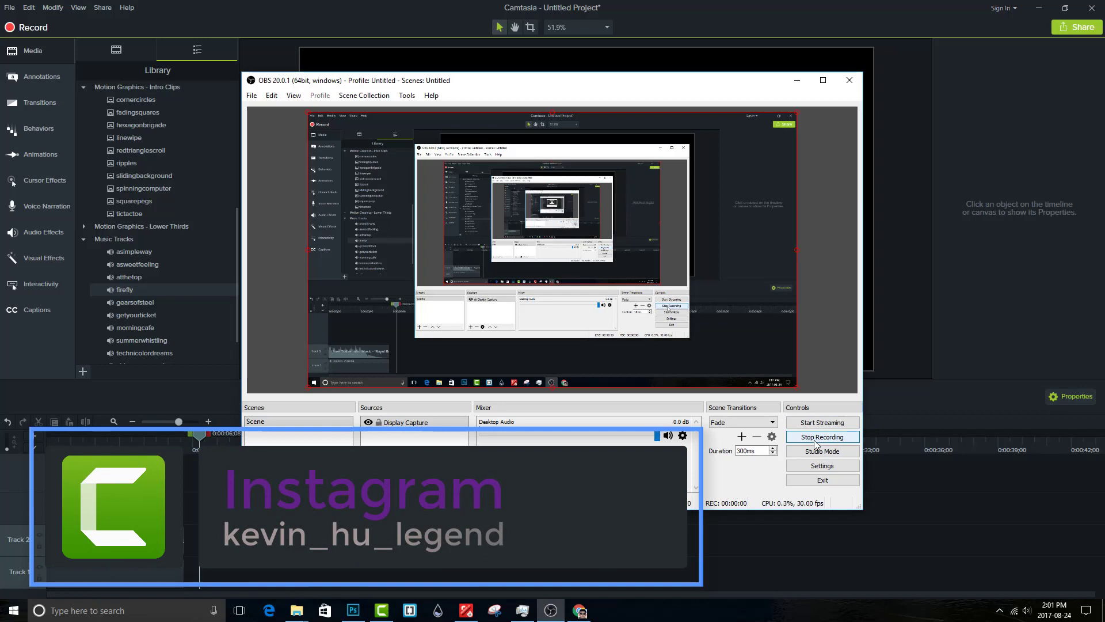
{"action": "left_click", "coordinate": [814, 439]}
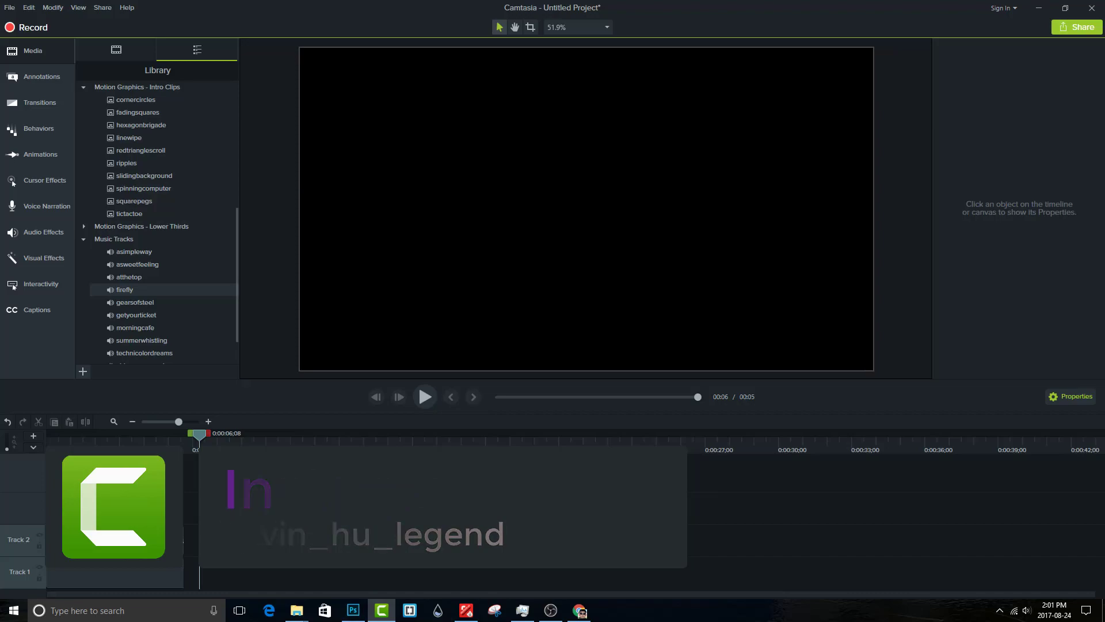
Switch to Chrome, download the "Overwatch gameplay (LOW FPS)" YouTube video as a 720p HD MP4, and open its download folder
{"action": "left_click", "coordinate": [581, 609]}
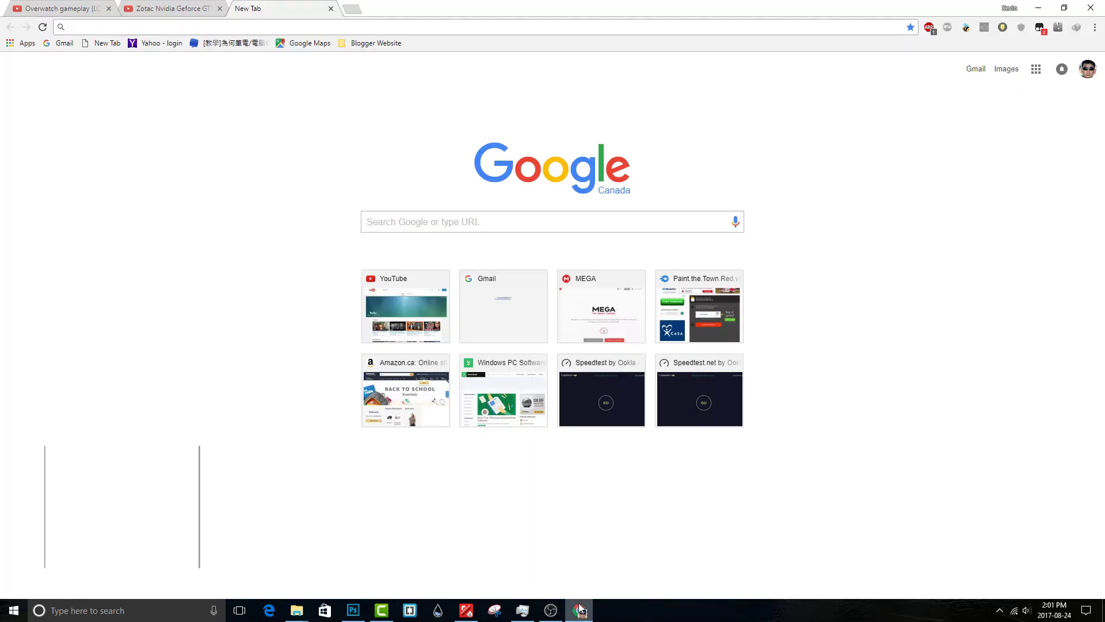
{"action": "left_click", "coordinate": [66, 8]}
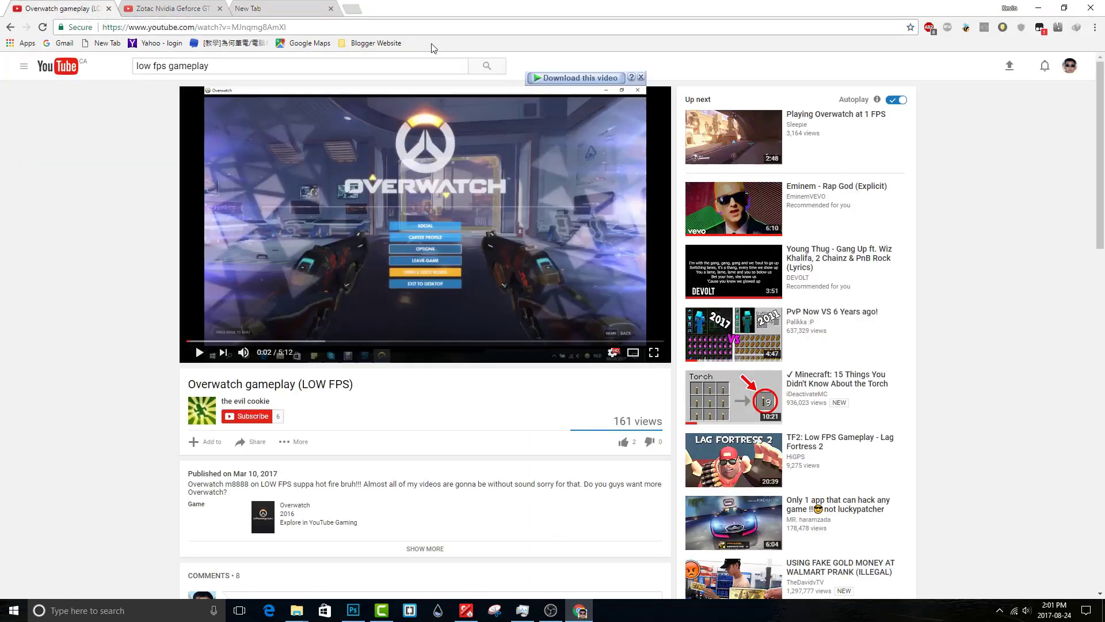
{"action": "left_click", "coordinate": [572, 78]}
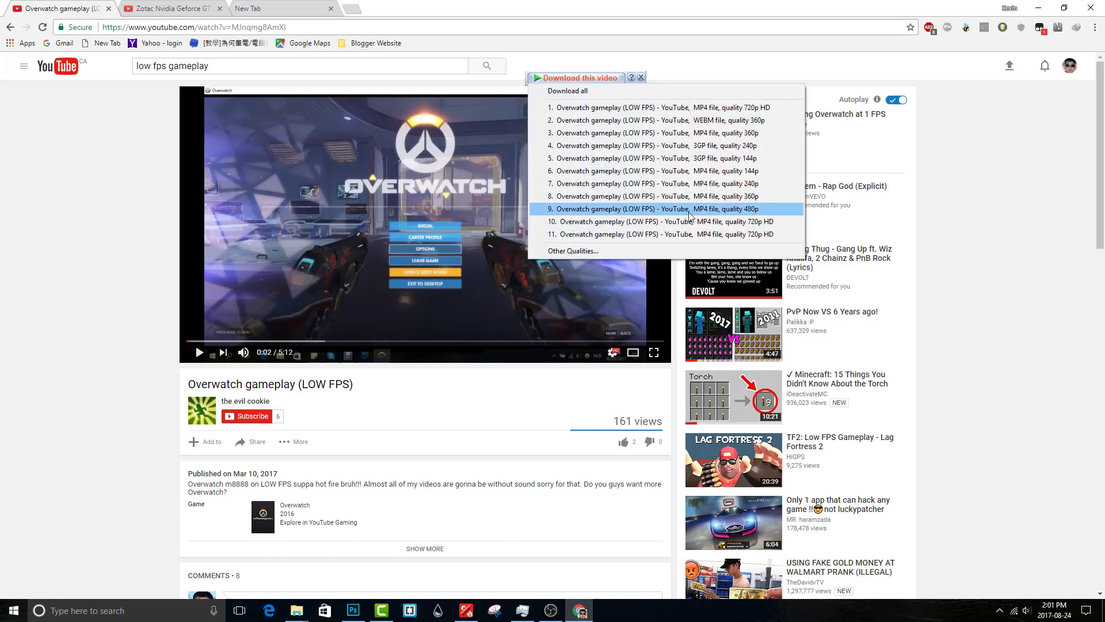
{"action": "left_click", "coordinate": [702, 235]}
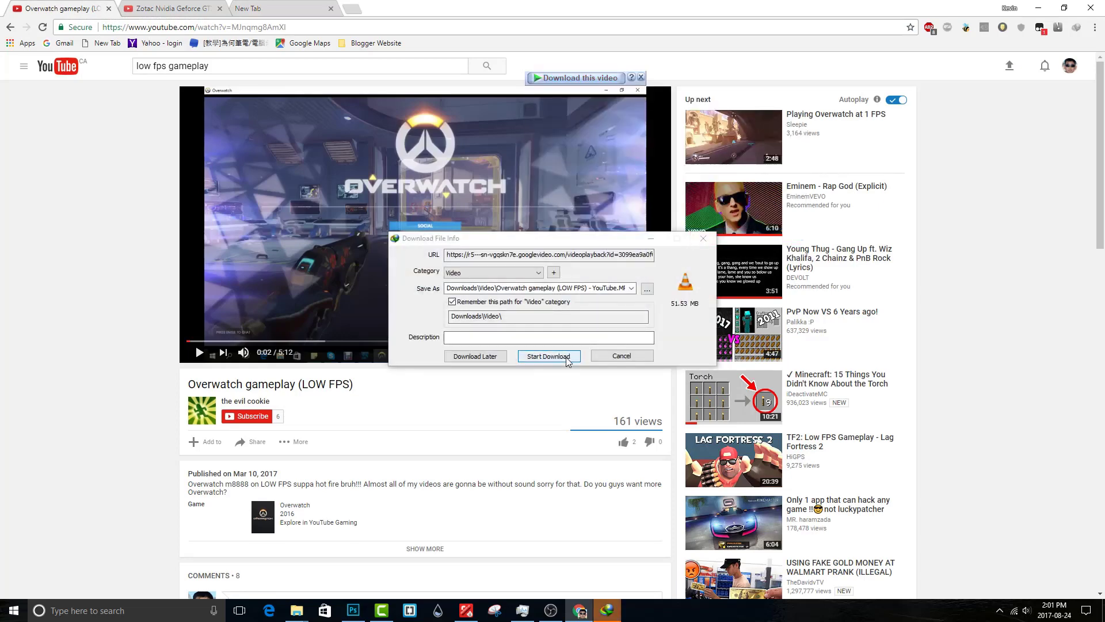
{"action": "left_click", "coordinate": [549, 355]}
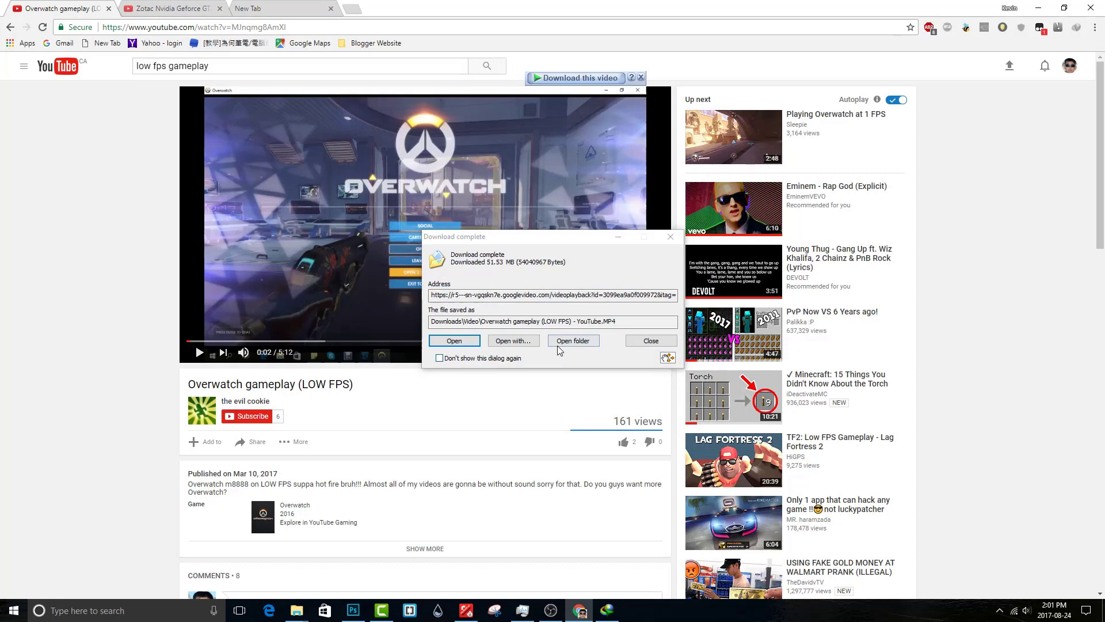
{"action": "left_click", "coordinate": [583, 346]}
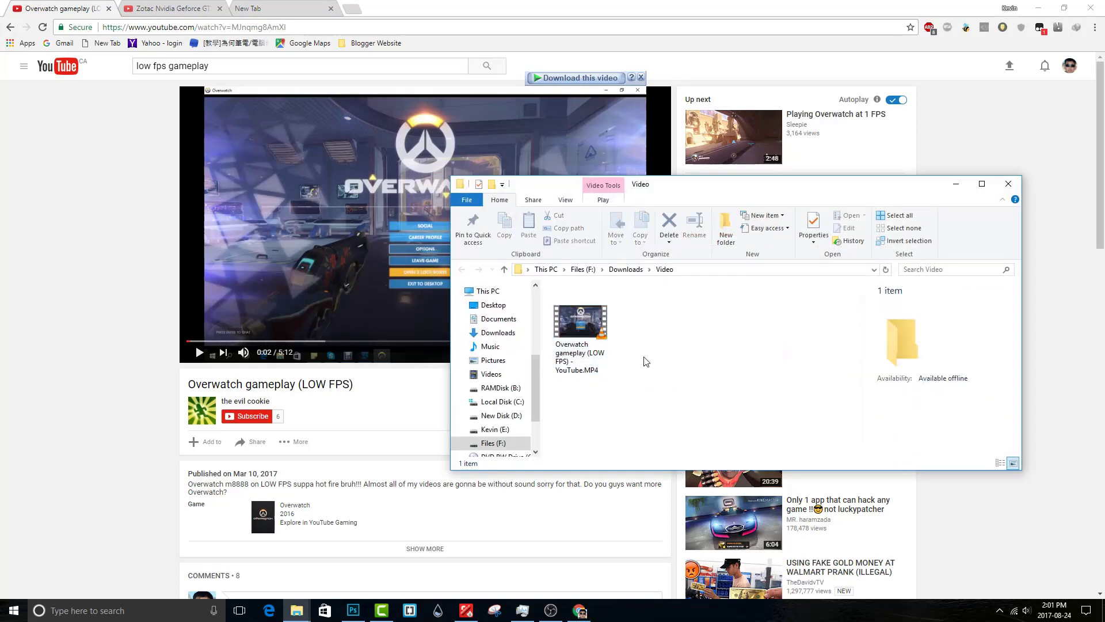
Place the downloaded Overwatch video on Camtasia's Track 1 right after the ripples intro and scale it to fit the canvas
{"action": "left_click_drag", "start_coordinate": [576, 316], "coordinate": [250, 559]}
{"action": "left_click_drag", "start_coordinate": [317, 575], "coordinate": [250, 579]}
{"action": "right_click", "coordinate": [510, 255]}
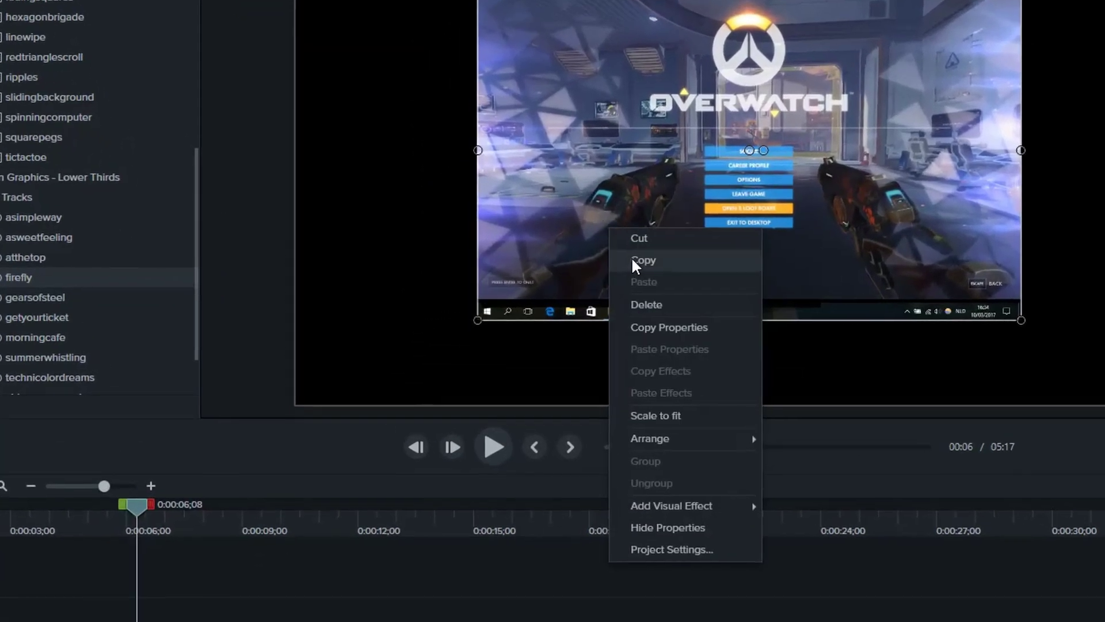
{"action": "left_click", "coordinate": [682, 423]}
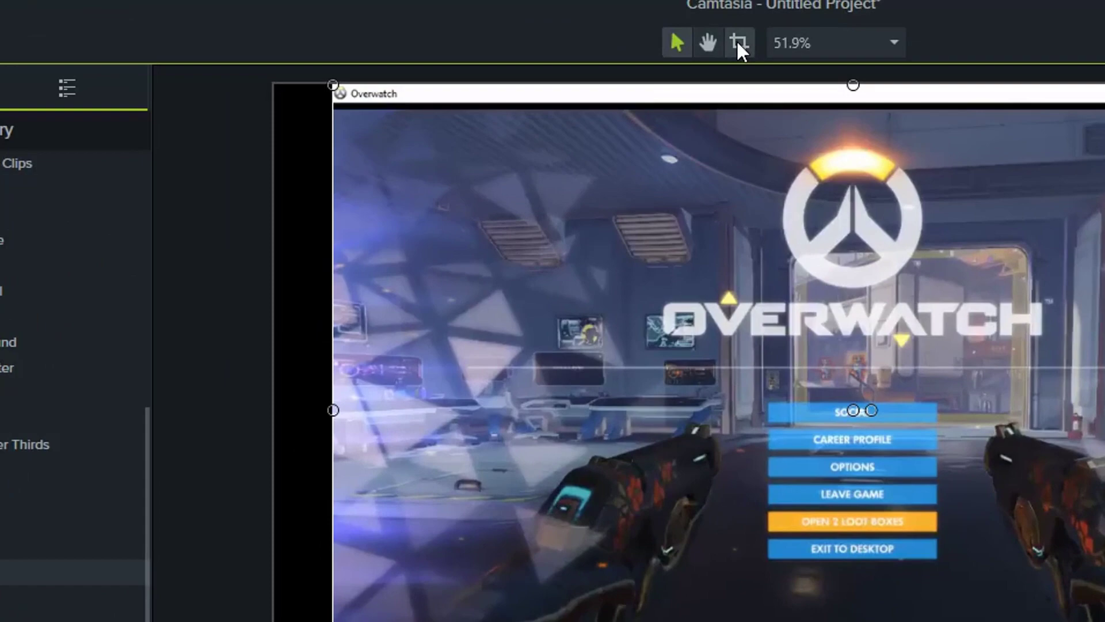
Crop the Overwatch clip to remove the window title bar, the Windows taskbar and the thin side edges
{"action": "left_click", "coordinate": [530, 27]}
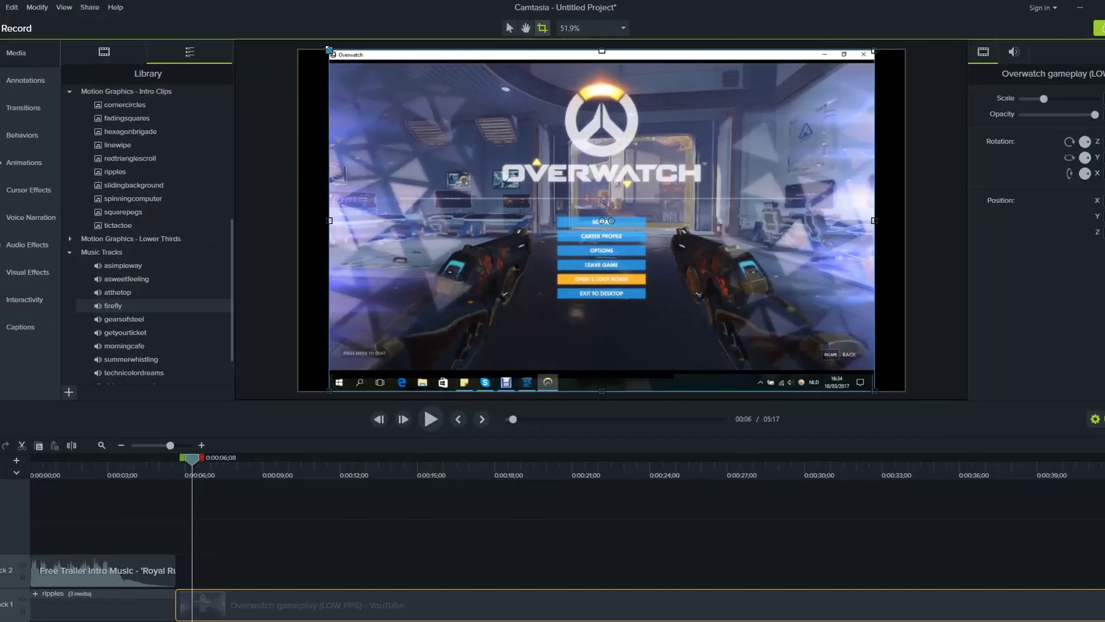
{"action": "left_click_drag", "start_coordinate": [334, 85], "coordinate": [335, 109]}
{"action": "left_click_drag", "start_coordinate": [332, 59], "coordinate": [333, 62]}
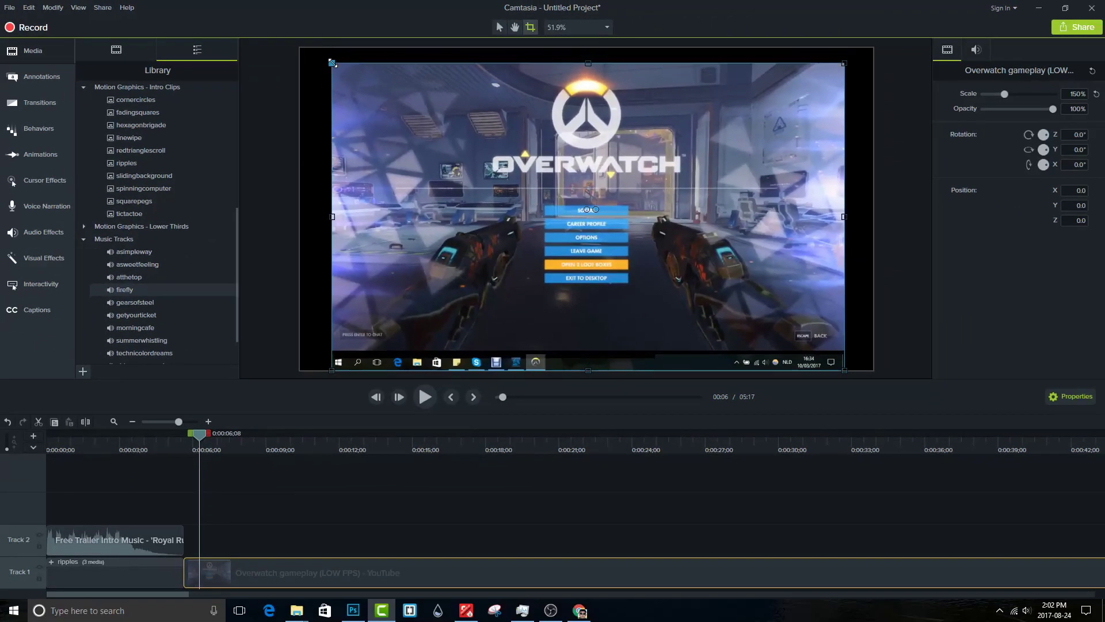
{"action": "left_click_drag", "start_coordinate": [839, 369], "coordinate": [840, 349]}
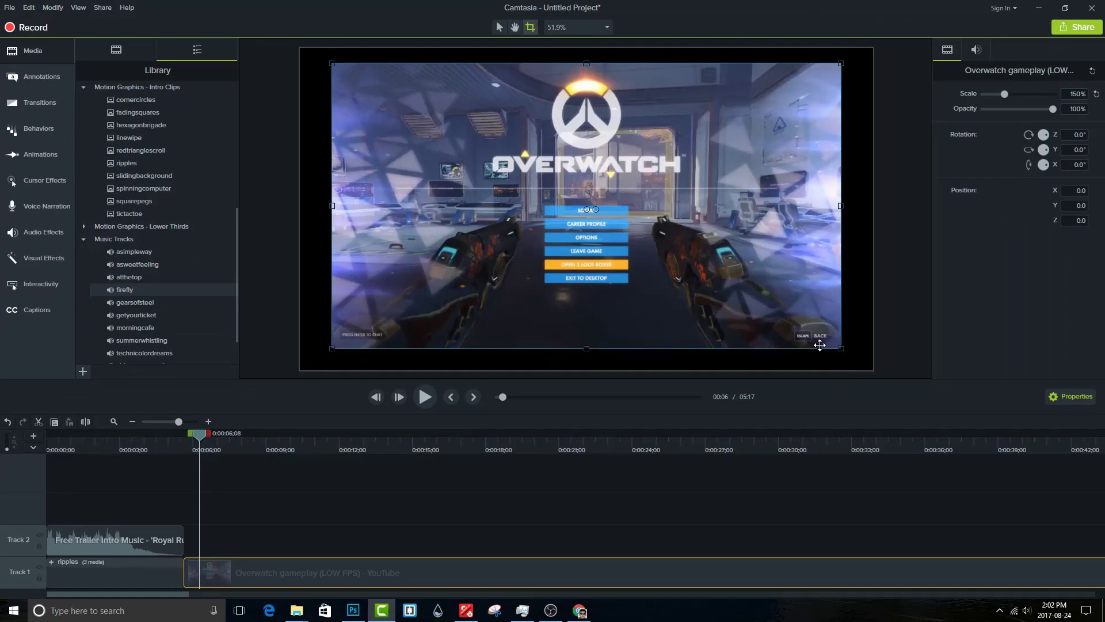
Move the cropped Overwatch clip to the canvas corner and enlarge it to about 169% so it fills the canvas
{"action": "left_click", "coordinate": [499, 27]}
{"action": "left_click_drag", "start_coordinate": [571, 166], "coordinate": [540, 148]}
{"action": "left_click_drag", "start_coordinate": [811, 334], "coordinate": [873, 369]}
{"action": "left_click", "coordinate": [217, 477]}
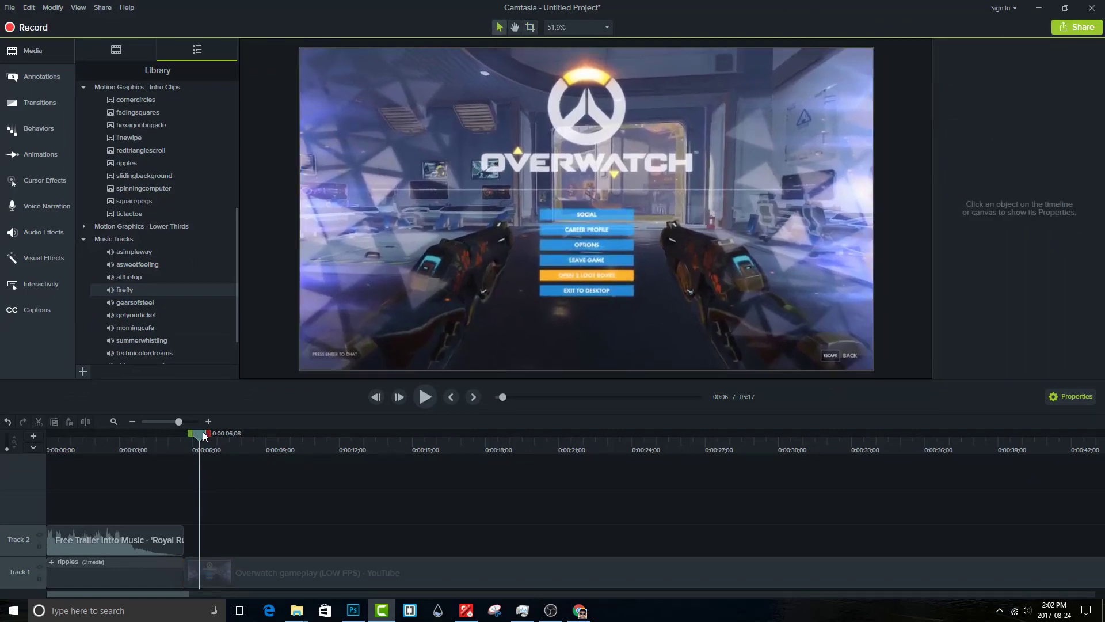
Add 1.PNG from the Content\Office folder to Track 2 at the start of the Overwatch clip
{"action": "left_click_drag", "start_coordinate": [203, 430], "coordinate": [433, 433]}
{"action": "mouse_move", "coordinate": [296, 611]}
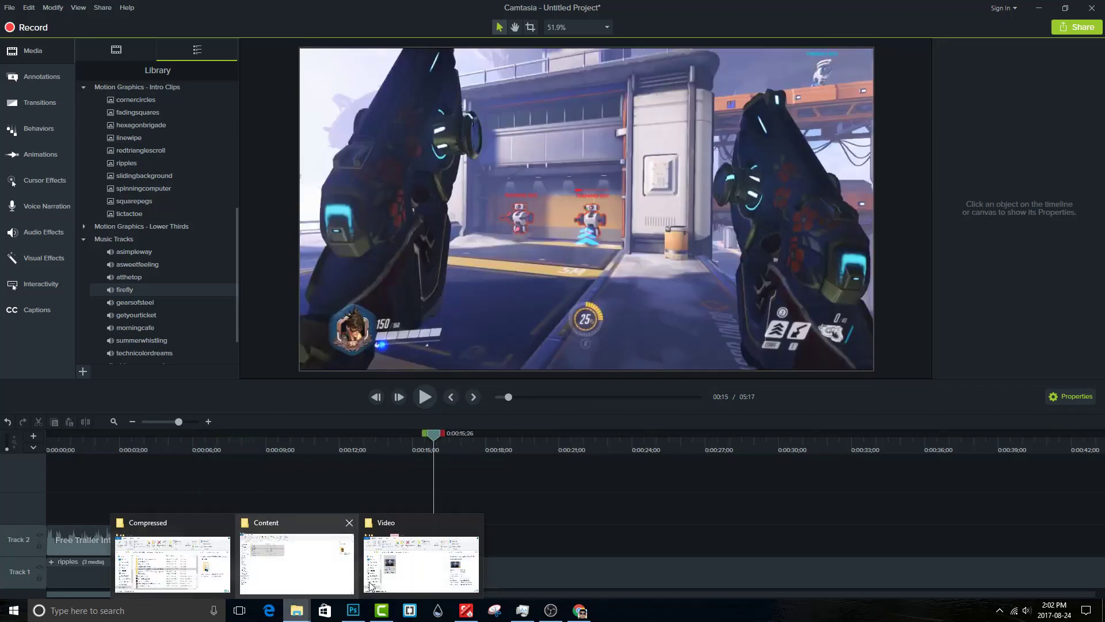
{"action": "left_click", "coordinate": [323, 554]}
{"action": "left_click_drag", "start_coordinate": [275, 347], "coordinate": [365, 440]}
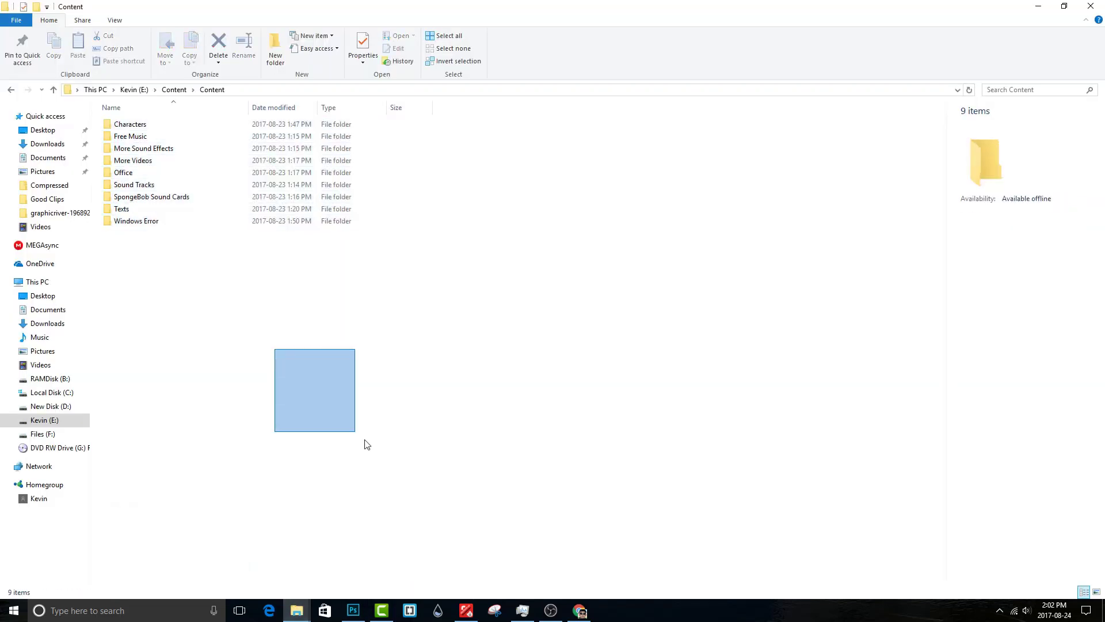
{"action": "double_click", "coordinate": [164, 172]}
{"action": "left_click_drag", "start_coordinate": [141, 152], "coordinate": [273, 535]}
{"action": "left_click_drag", "start_coordinate": [430, 435], "coordinate": [194, 464]}
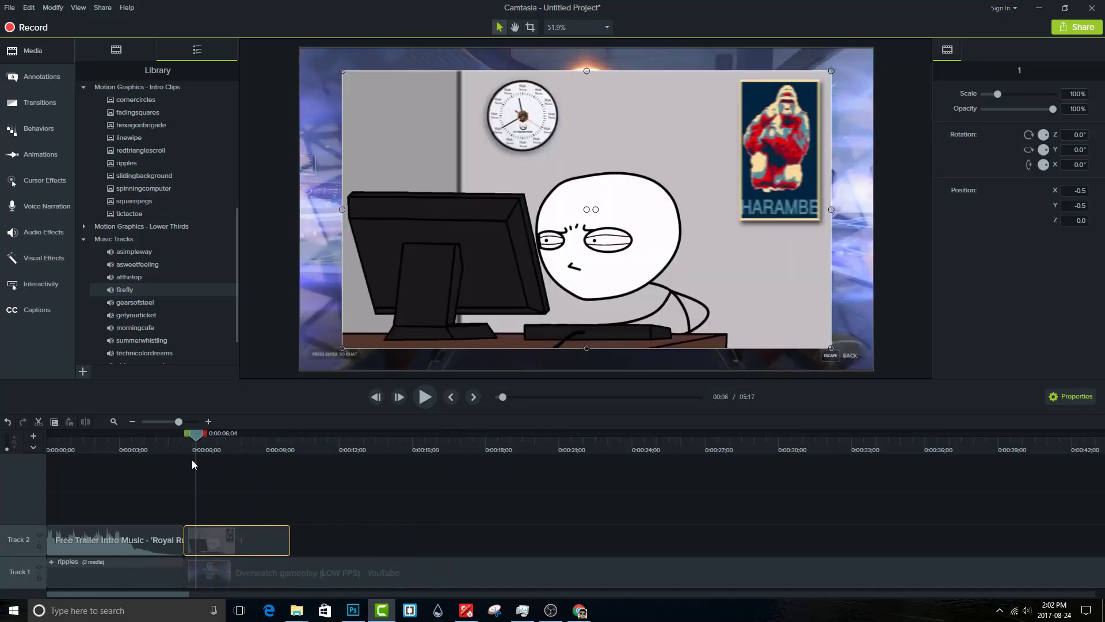
Scale the office image to fit, stretch its side edges to cover the whole canvas, and play the result
{"action": "right_click", "coordinate": [480, 275]}
{"action": "left_click", "coordinate": [526, 395]}
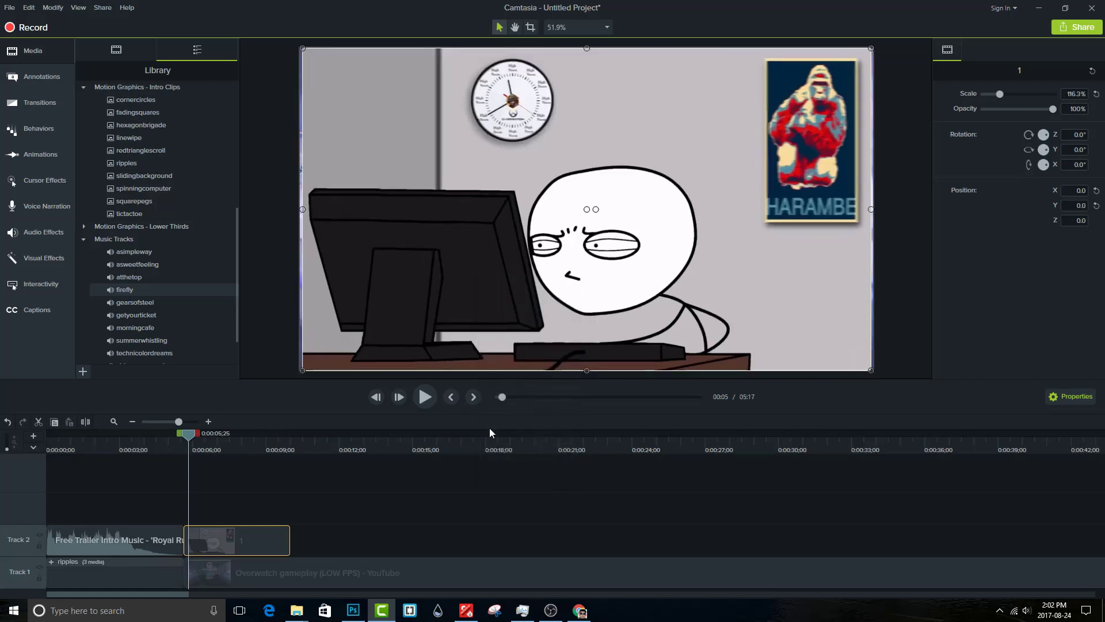
{"action": "left_click_drag", "start_coordinate": [300, 209], "coordinate": [298, 209]}
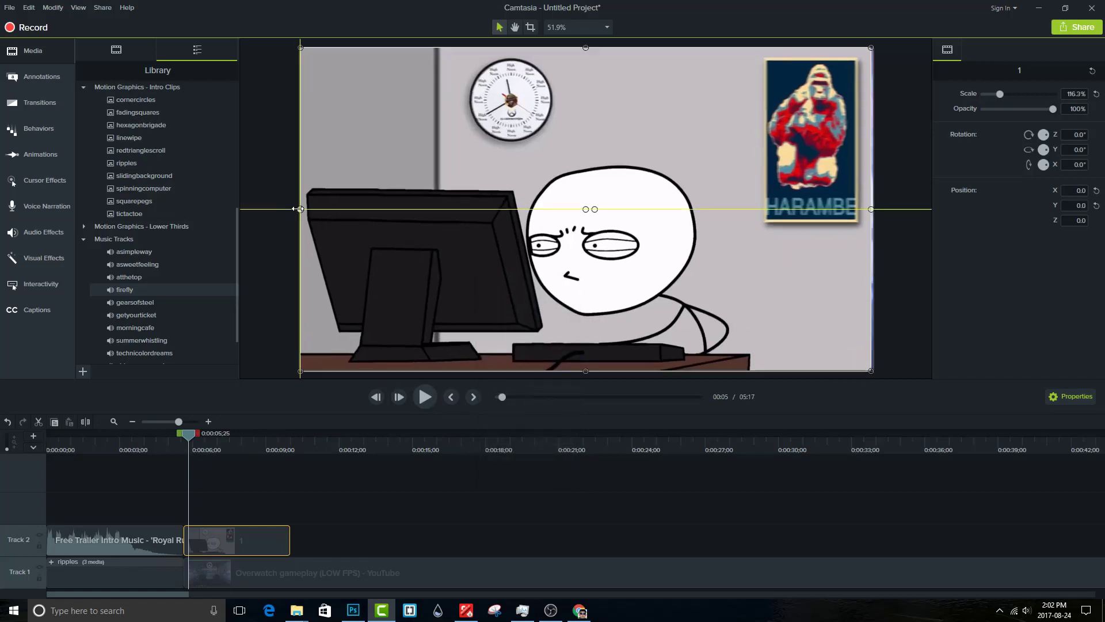
{"action": "left_click_drag", "start_coordinate": [873, 208], "coordinate": [874, 209]}
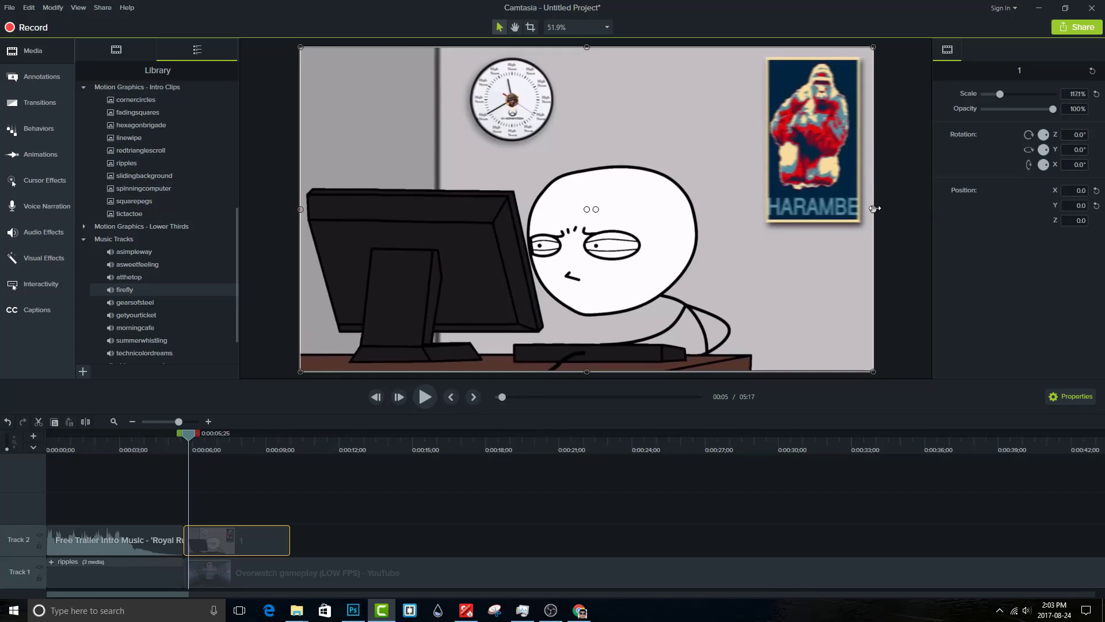
{"action": "left_click", "coordinate": [424, 397]}
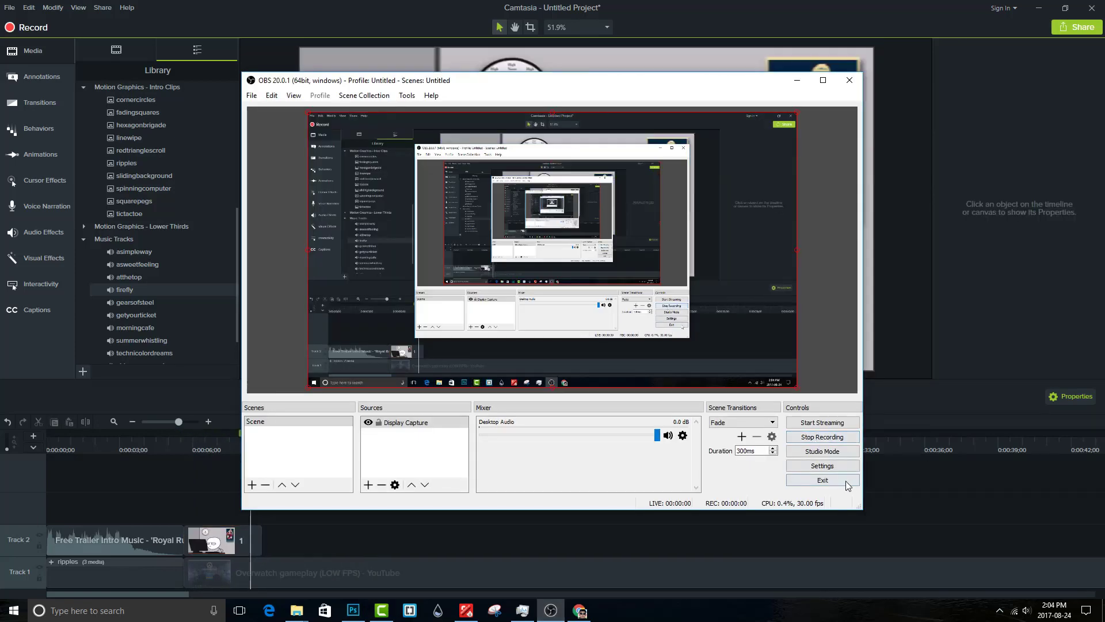
Add the Theater Projector Noise audio from the Sound Tracks folder to Track 3, aligned with the start of the office image
{"action": "mouse_move", "coordinate": [297, 609]}
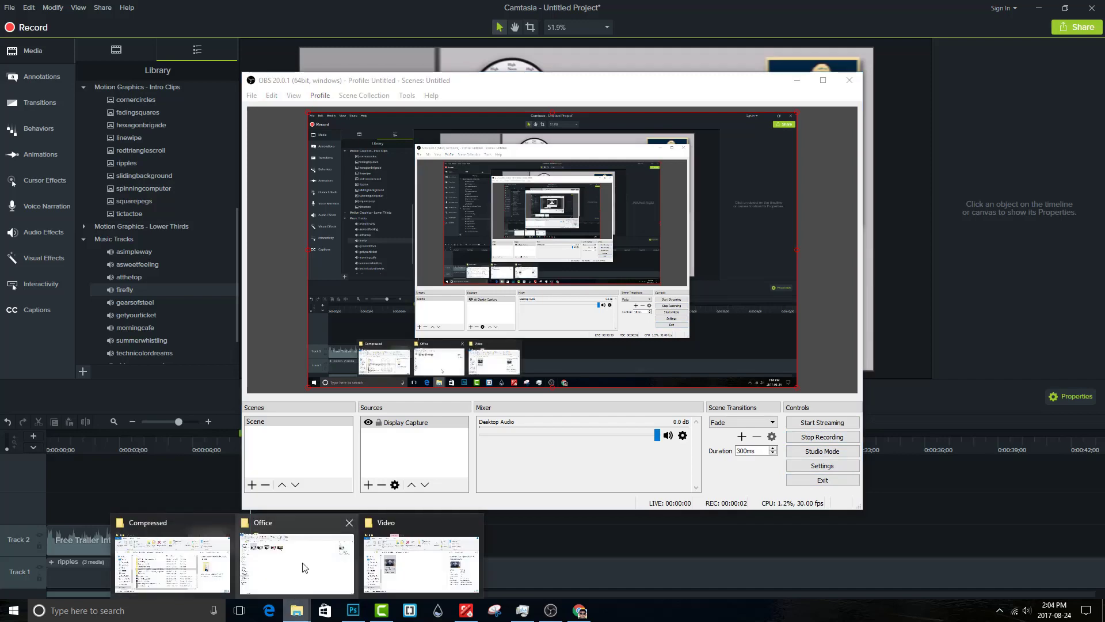
{"action": "left_click", "coordinate": [305, 561]}
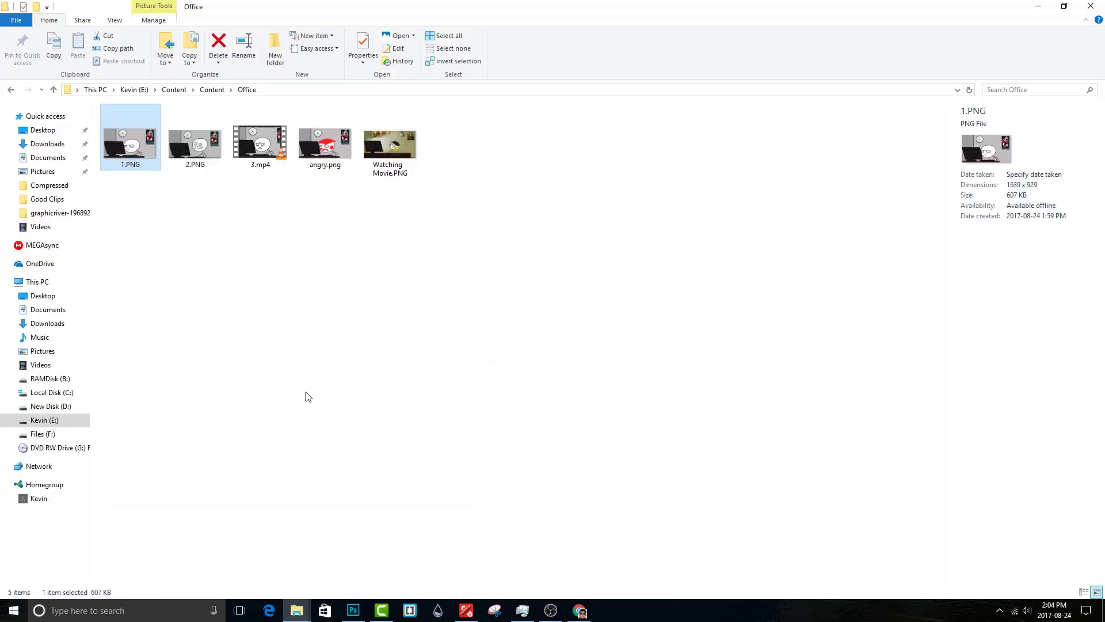
{"action": "left_click", "coordinate": [211, 90]}
{"action": "left_click", "coordinate": [166, 276]}
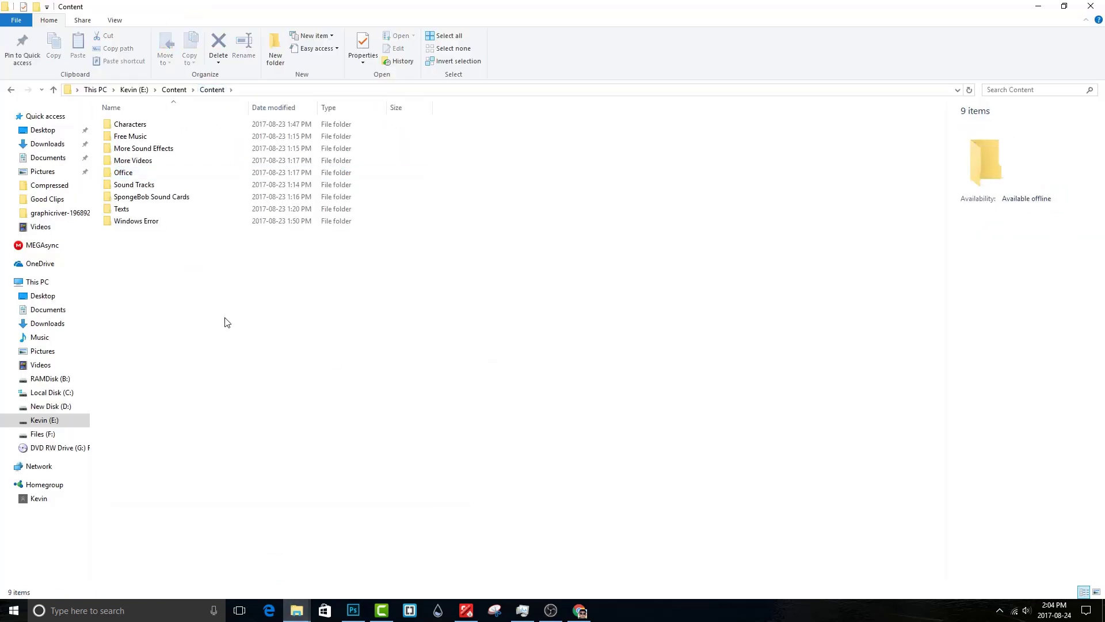
{"action": "double_click", "coordinate": [153, 184]}
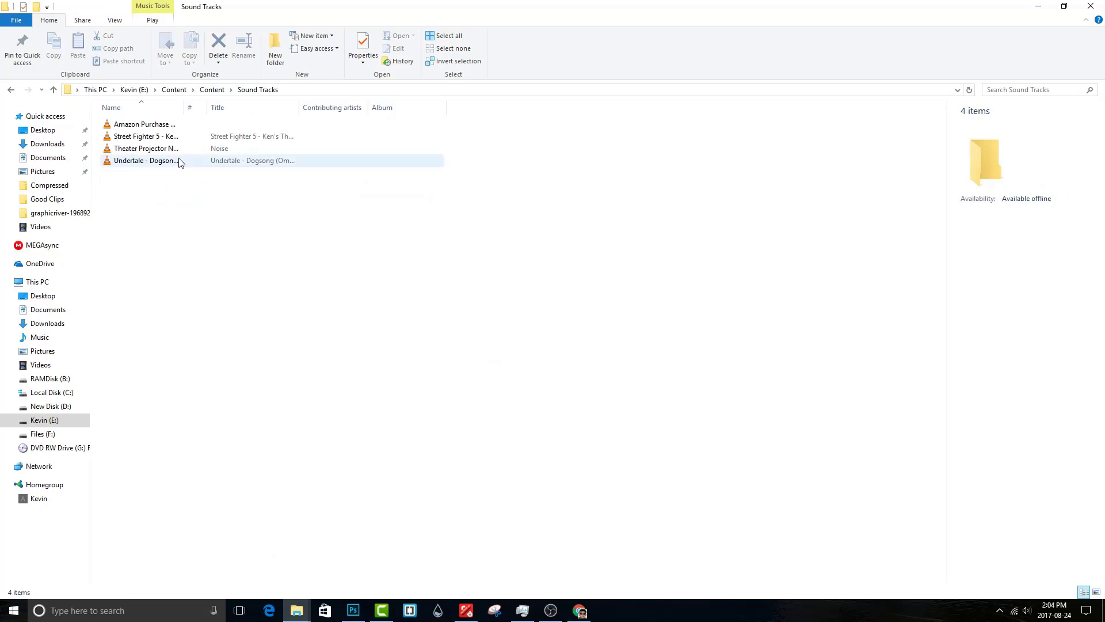
{"action": "left_click_drag", "start_coordinate": [179, 151], "coordinate": [255, 509]}
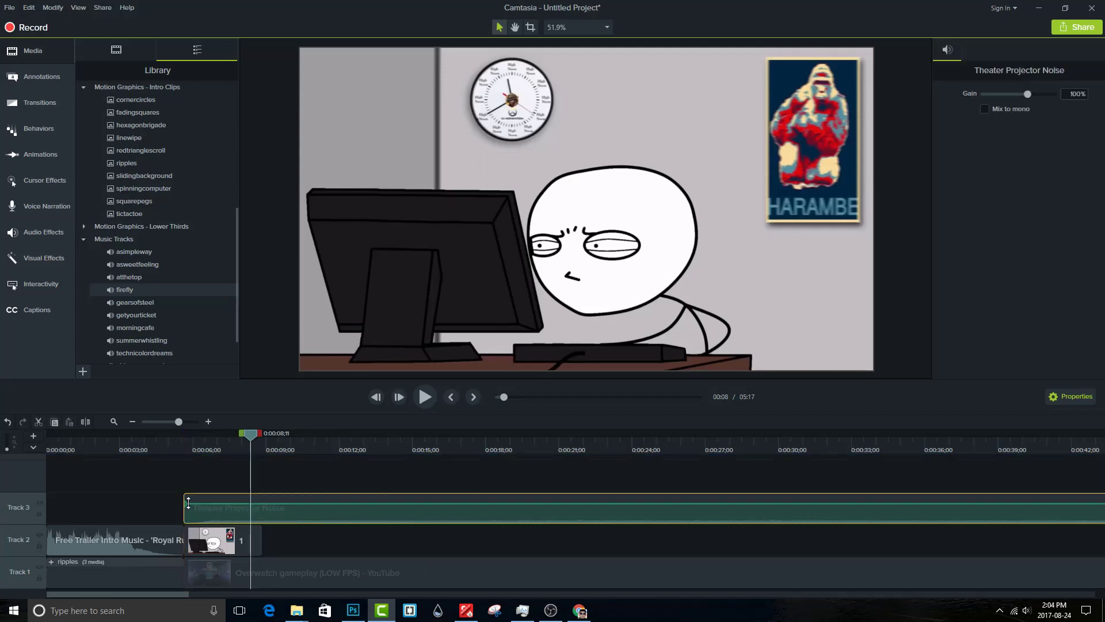
Lower the volume of the Theater Projector Noise audio slightly and preview the timeline from about 6 seconds
{"action": "left_click_drag", "start_coordinate": [188, 502], "coordinate": [188, 508]}
{"action": "left_click", "coordinate": [208, 453]}
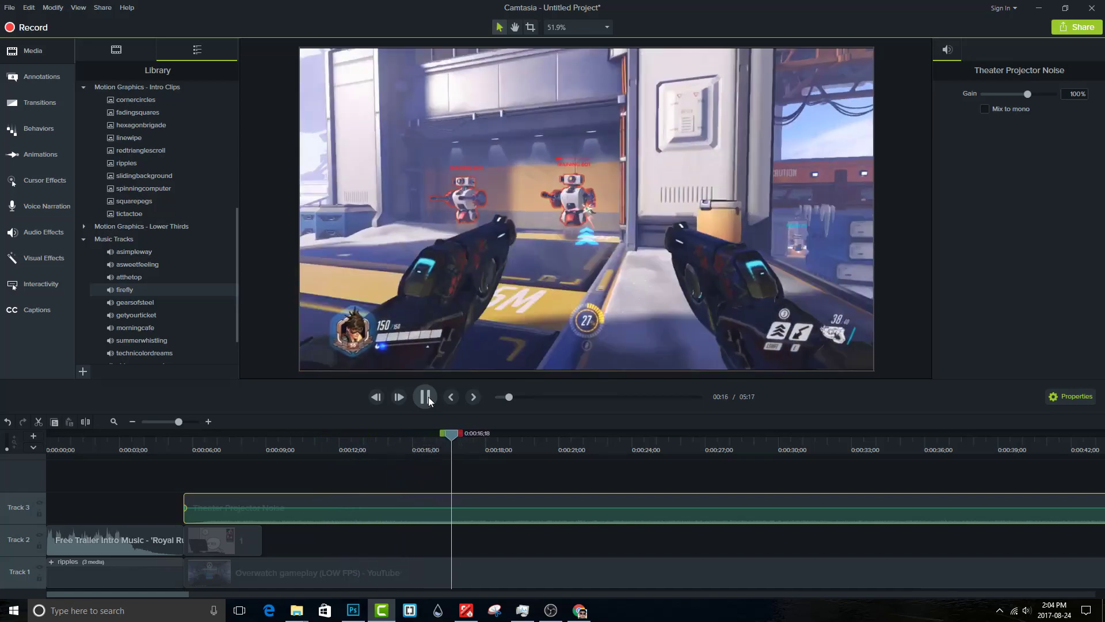
{"action": "left_click", "coordinate": [428, 396]}
Add 2.PNG from the Content\Office folder to Track 2 at 0:00:20;24 and shorten its duration slightly
{"action": "left_click_drag", "start_coordinate": [453, 435], "coordinate": [554, 443]}
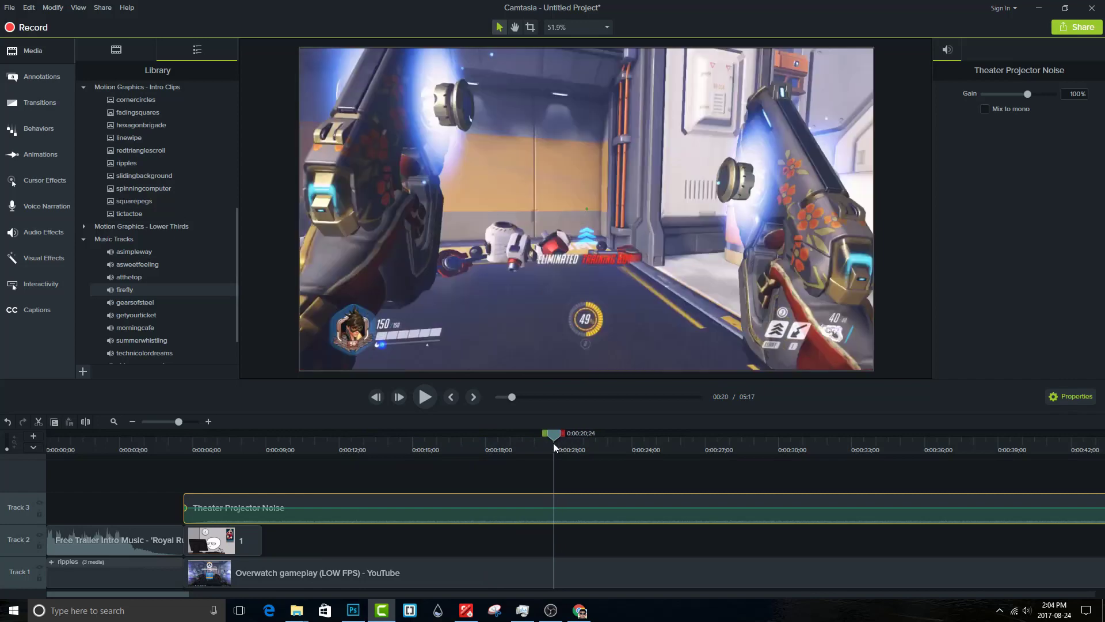
{"action": "right_click", "coordinate": [578, 515]}
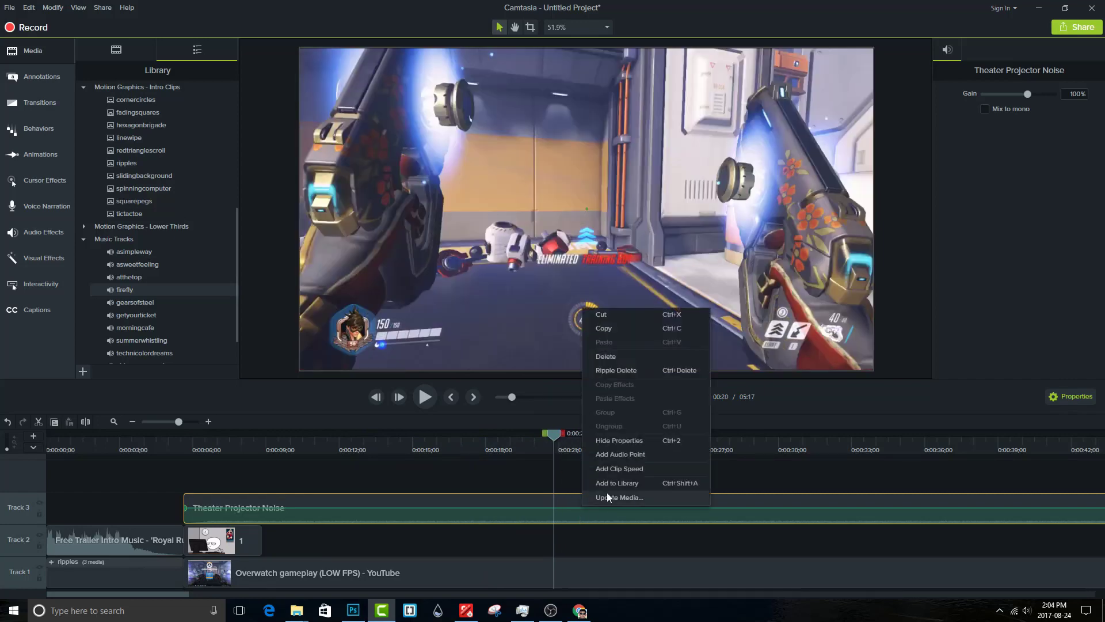
{"action": "left_click", "coordinate": [597, 556]}
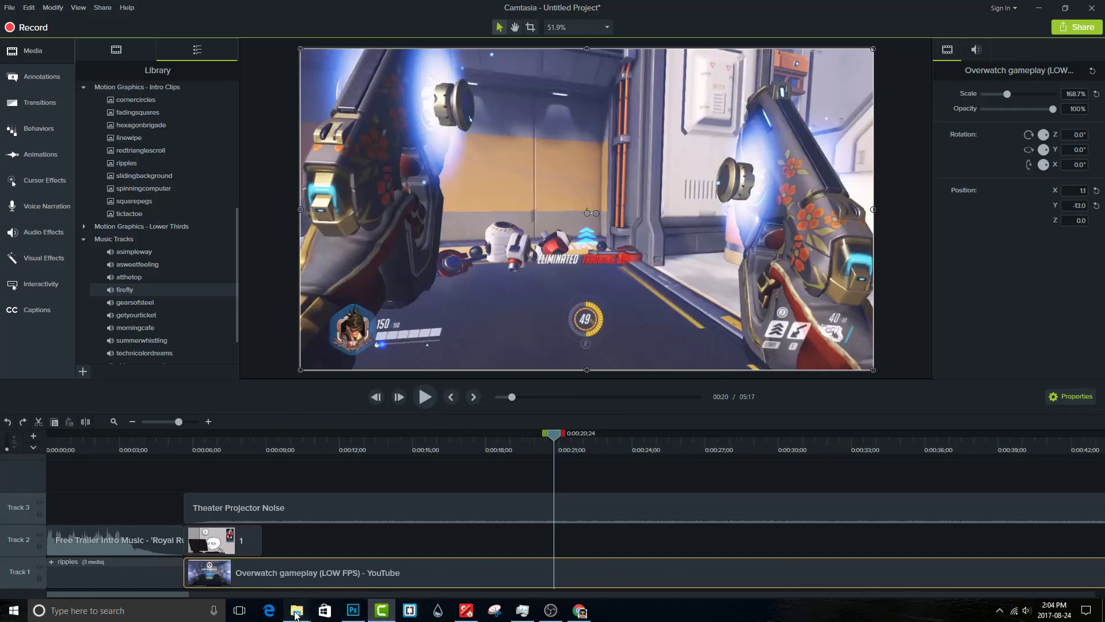
{"action": "mouse_move", "coordinate": [297, 613]}
{"action": "mouse_move", "coordinate": [384, 558]}
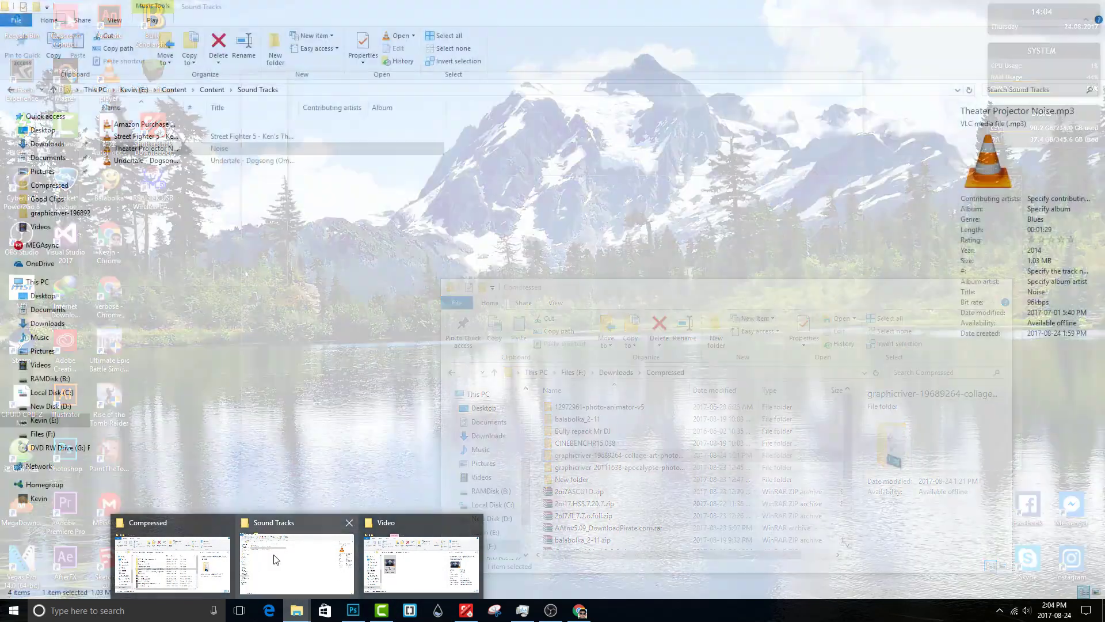
{"action": "left_click", "coordinate": [275, 559]}
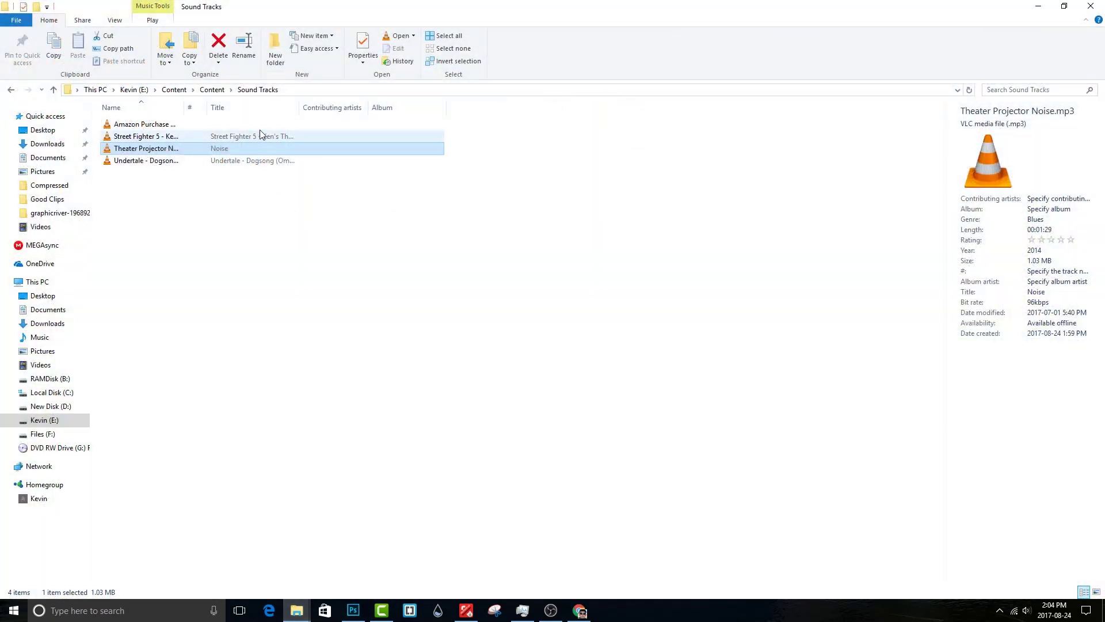
{"action": "left_click", "coordinate": [213, 90]}
{"action": "double_click", "coordinate": [144, 175]}
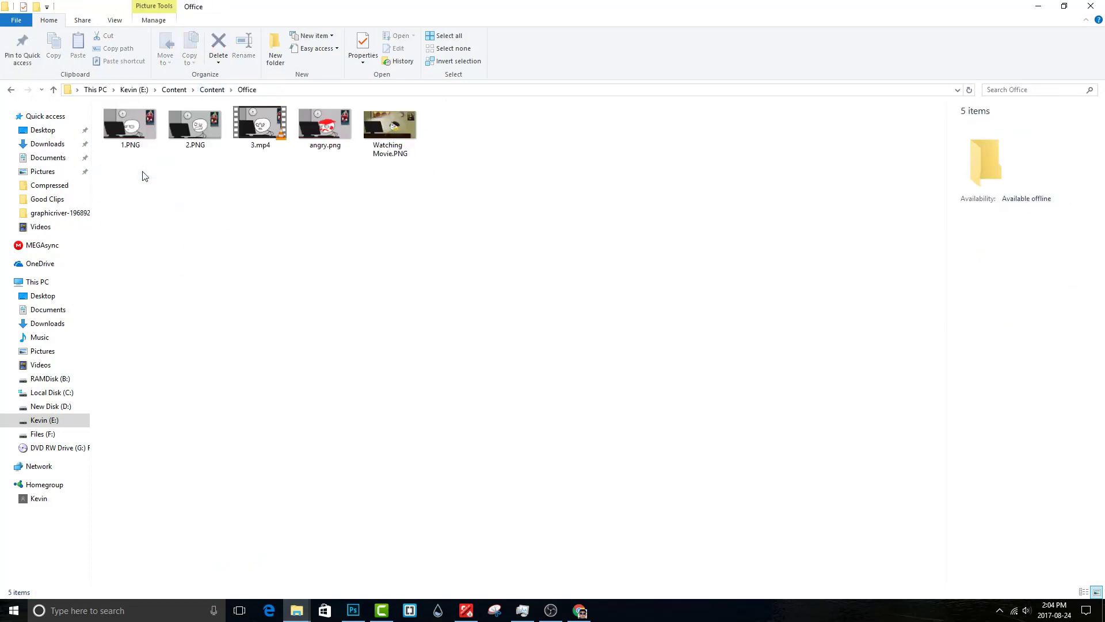
{"action": "left_click_drag", "start_coordinate": [186, 137], "coordinate": [437, 501]}
{"action": "left_click_drag", "start_coordinate": [485, 526], "coordinate": [403, 561]}
{"action": "left_click_drag", "start_coordinate": [194, 149], "coordinate": [578, 543]}
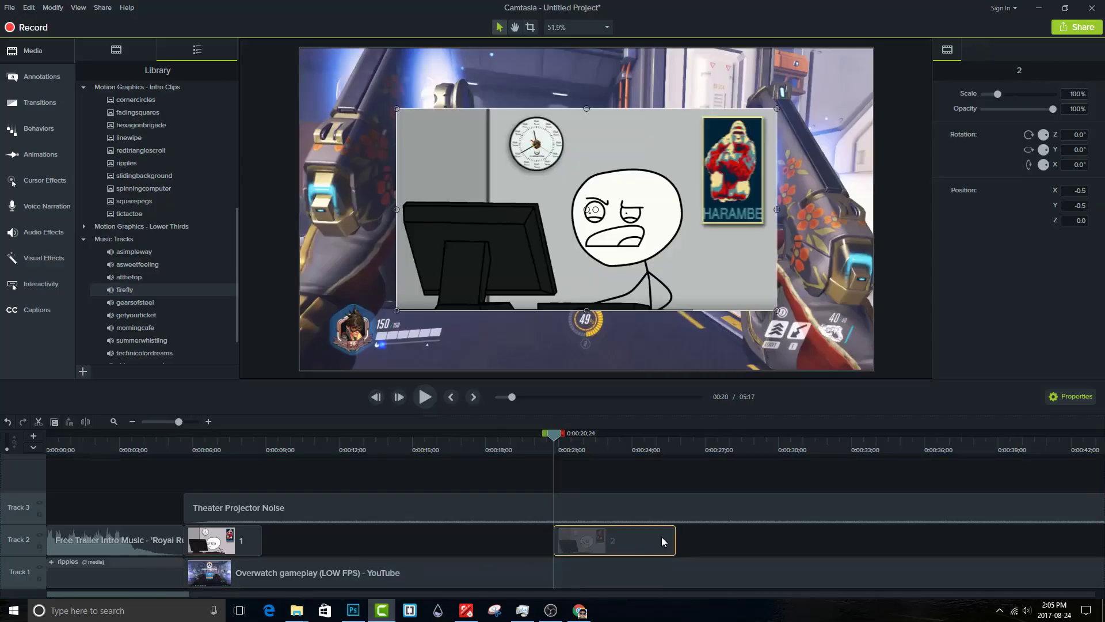
{"action": "left_click_drag", "start_coordinate": [674, 533], "coordinate": [655, 533]}
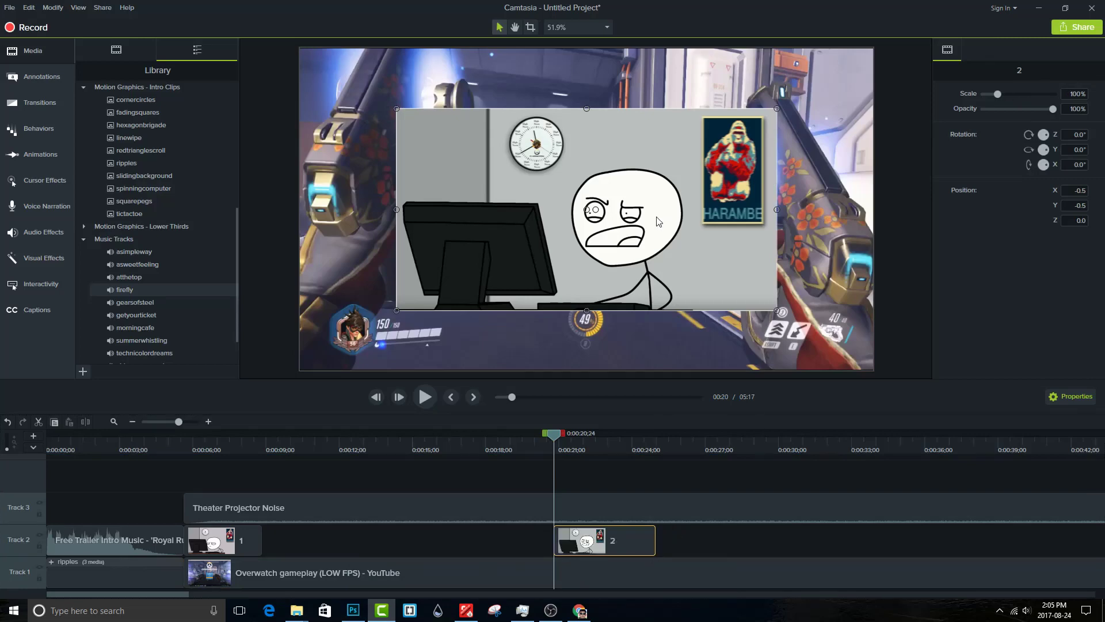
Scale the second office image to fit, then resize and reposition it to cover the whole canvas
{"action": "right_click", "coordinate": [661, 222]}
{"action": "left_click", "coordinate": [689, 339]}
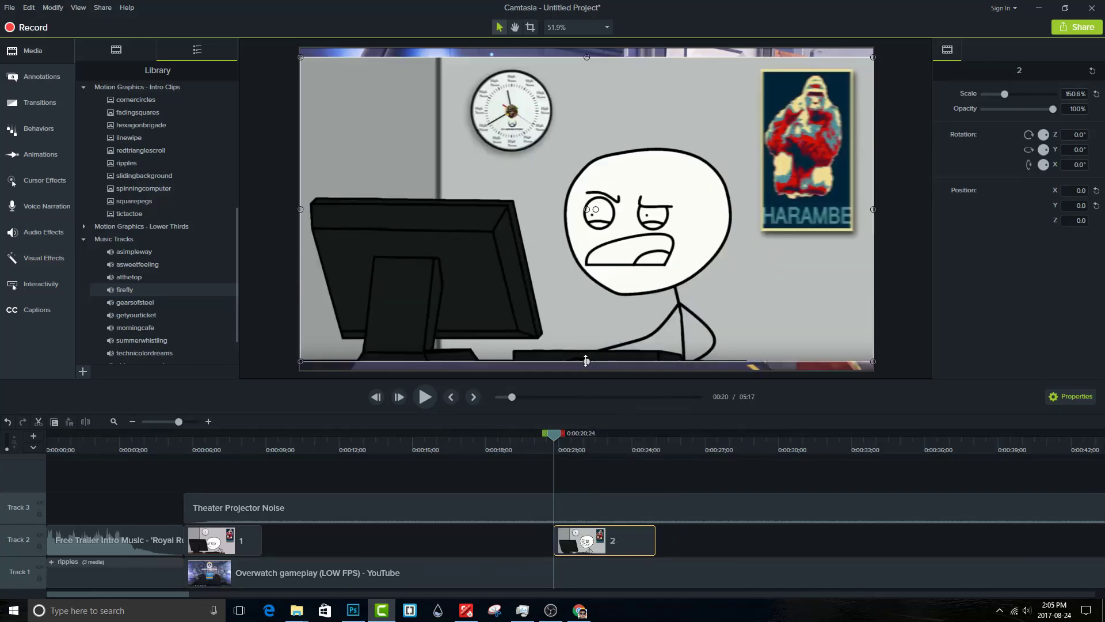
{"action": "left_click_drag", "start_coordinate": [586, 361], "coordinate": [586, 369]}
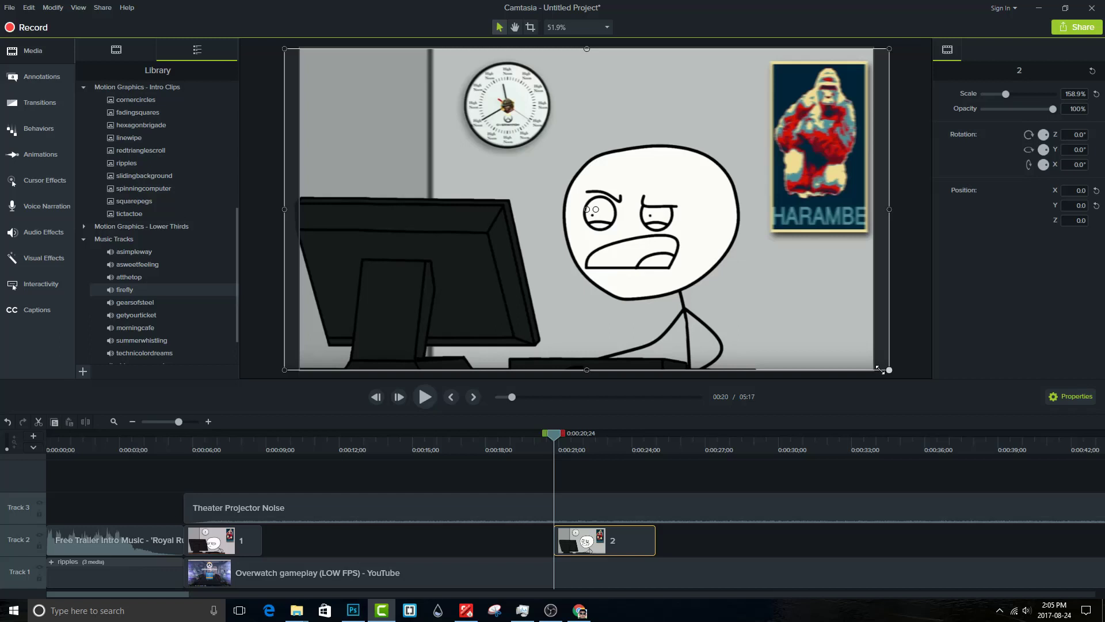
{"action": "left_click_drag", "start_coordinate": [880, 370], "coordinate": [871, 363]}
{"action": "left_click_drag", "start_coordinate": [579, 364], "coordinate": [579, 371]}
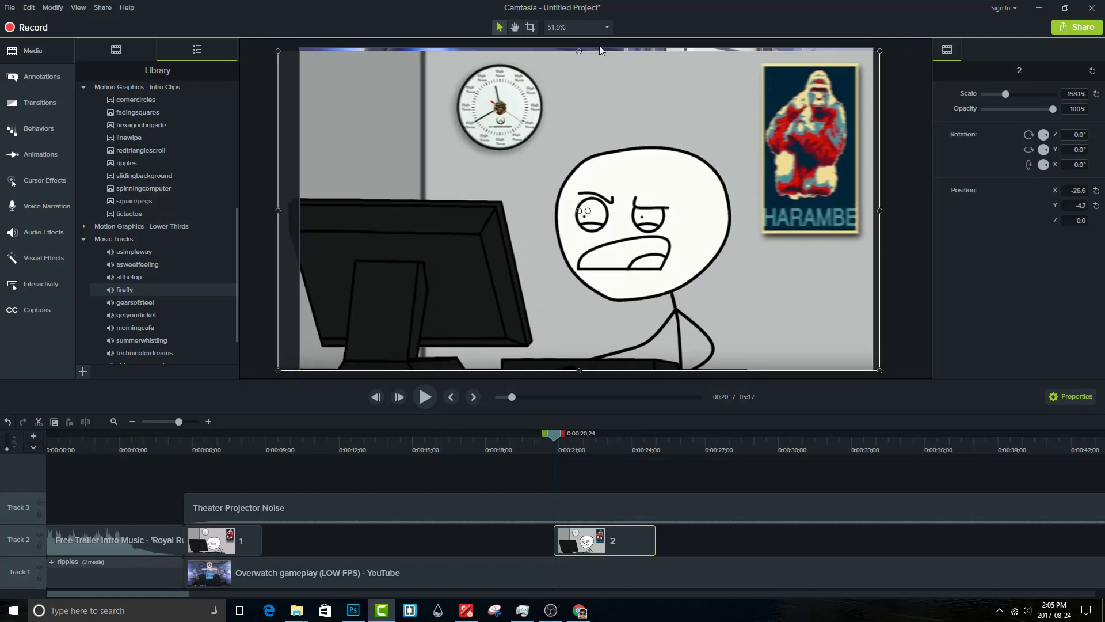
{"action": "left_click_drag", "start_coordinate": [579, 51], "coordinate": [580, 47]}
{"action": "left_click_drag", "start_coordinate": [610, 113], "coordinate": [563, 143]}
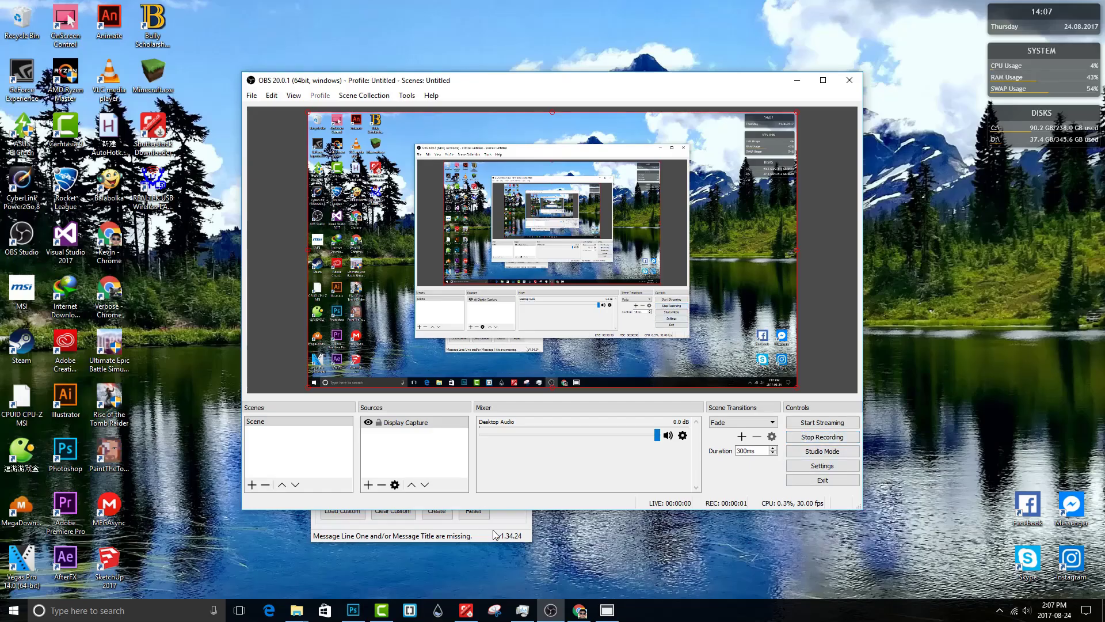
In Windows Error Message Creator, create the message box with the lines "Overwatch crashed!" and "Do you want to close it?", and minimize OBS
{"action": "left_click", "coordinate": [494, 534]}
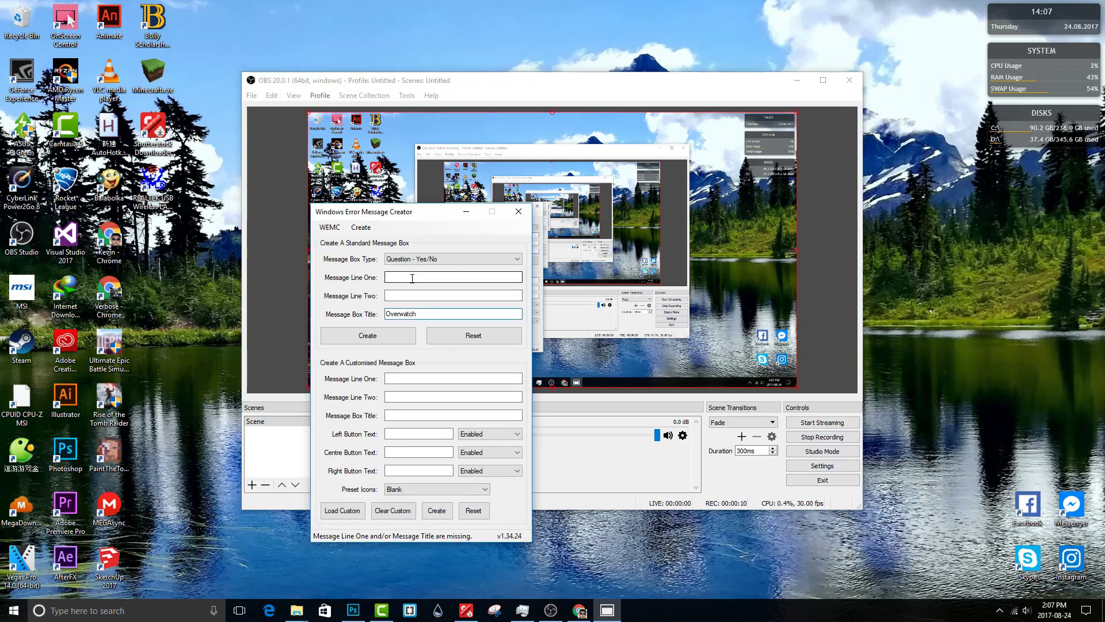
{"action": "left_click", "coordinate": [412, 278]}
{"action": "type", "text": "Overwatch crashed!"}
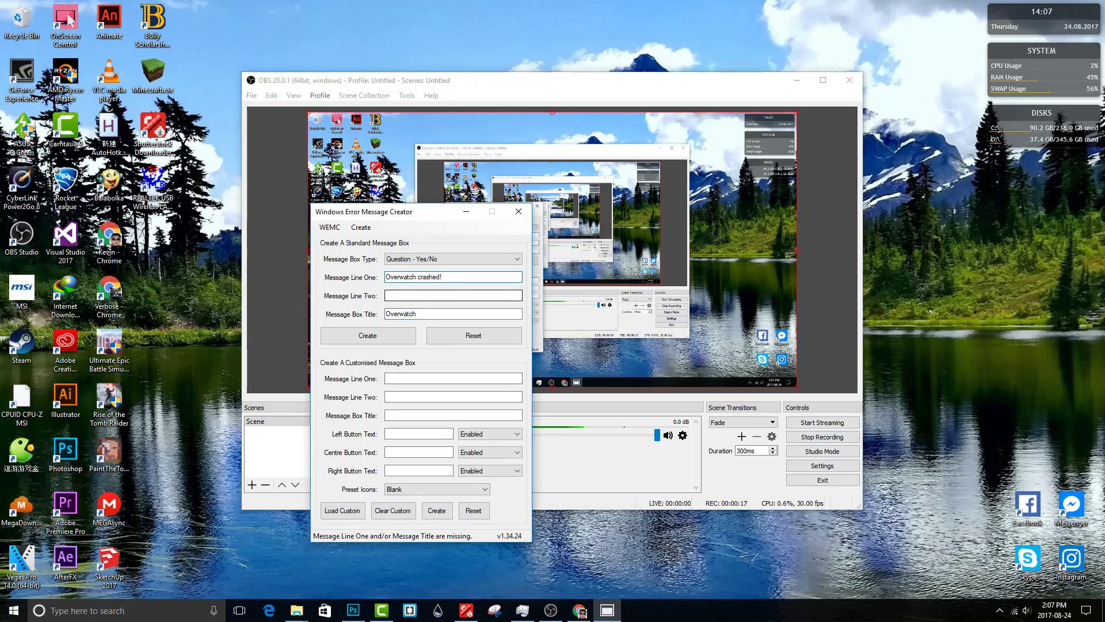
{"action": "left_click", "coordinate": [458, 296]}
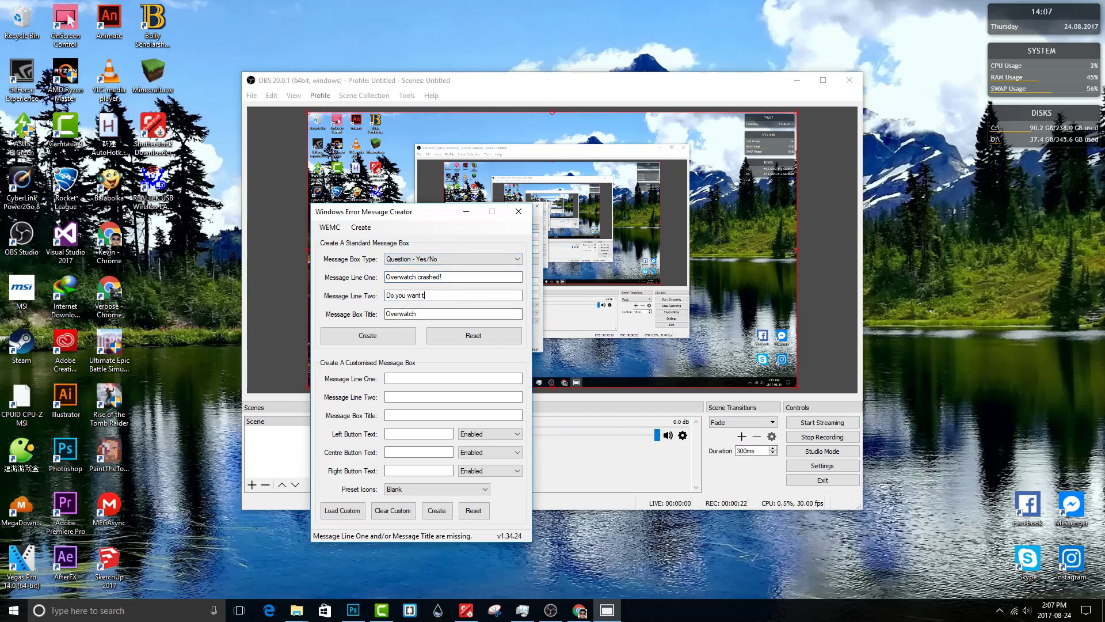
{"action": "type", "text": "?"}
{"action": "left_click", "coordinate": [391, 336]}
{"action": "left_click", "coordinate": [797, 80]}
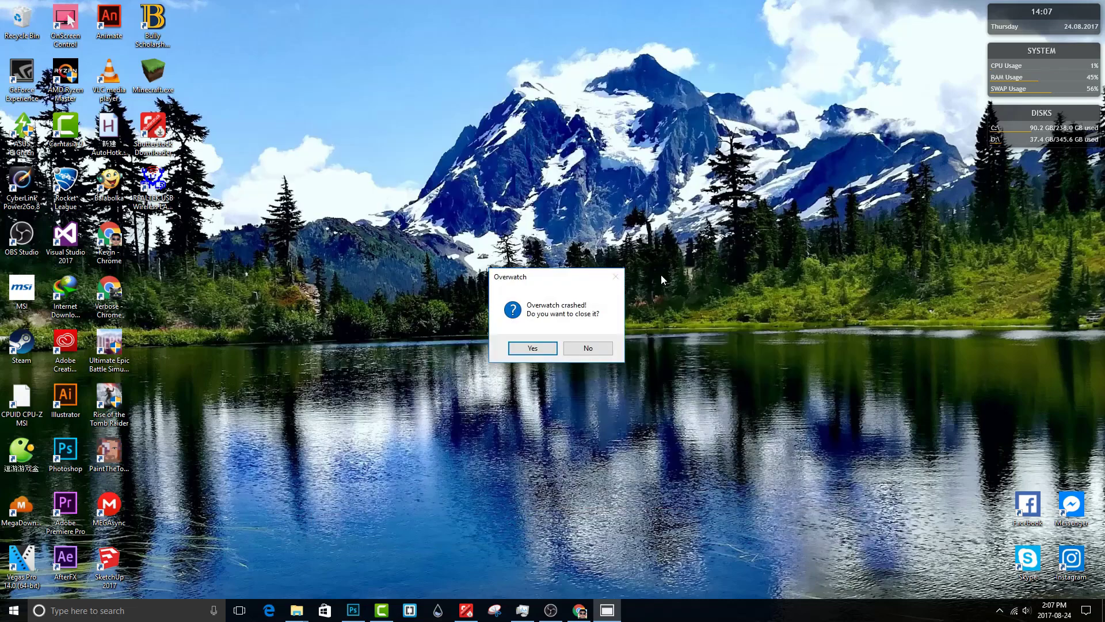
Capture the Overwatch message box with Snipping Tool and save it as a PNG named screenshot
{"action": "left_click", "coordinate": [495, 610]}
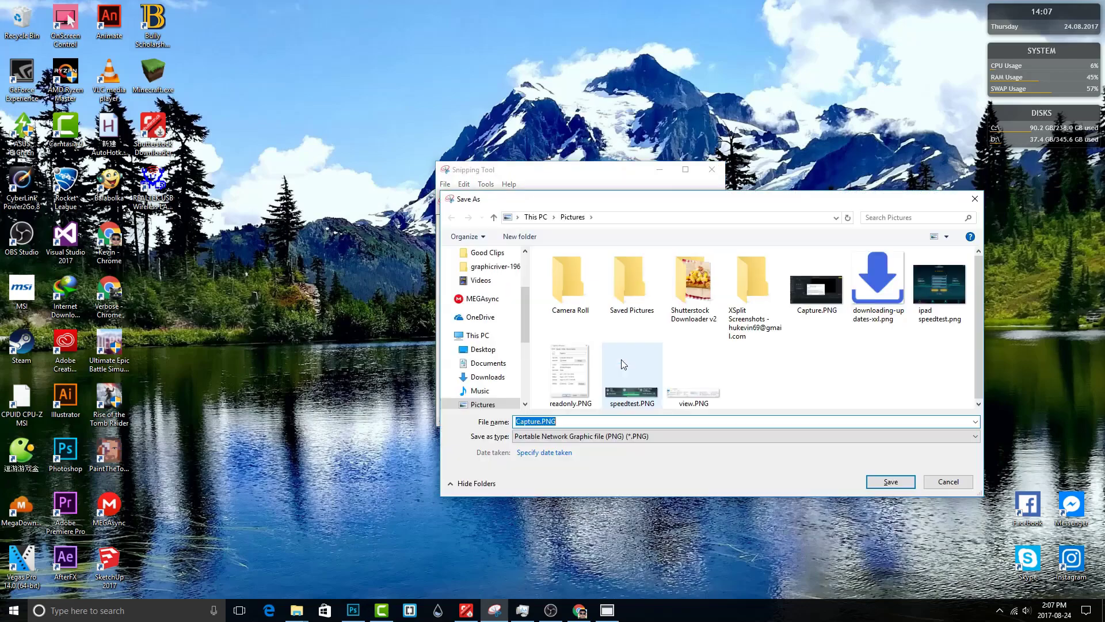
{"action": "type", "text": "overwatch"}
{"action": "key", "text": "Return"}
Add the saved screenshot image from the Pictures folder to Track 2 at 0:00:34;02 and enlarge it slightly on the canvas
{"action": "left_click", "coordinate": [296, 610]}
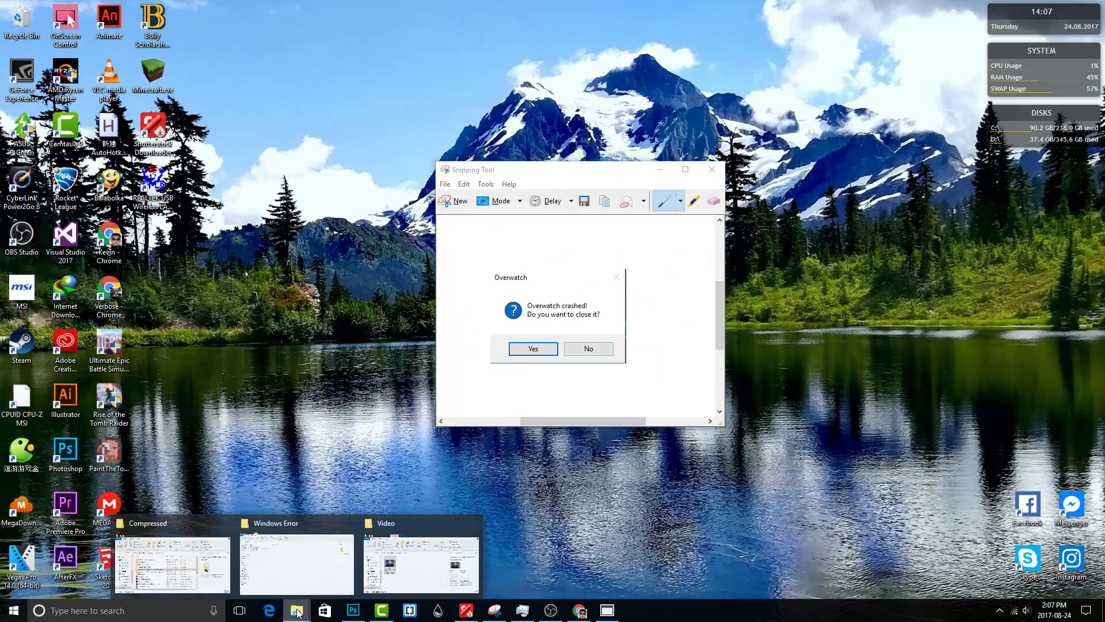
{"action": "left_click", "coordinate": [415, 561]}
{"action": "left_click", "coordinate": [493, 360]}
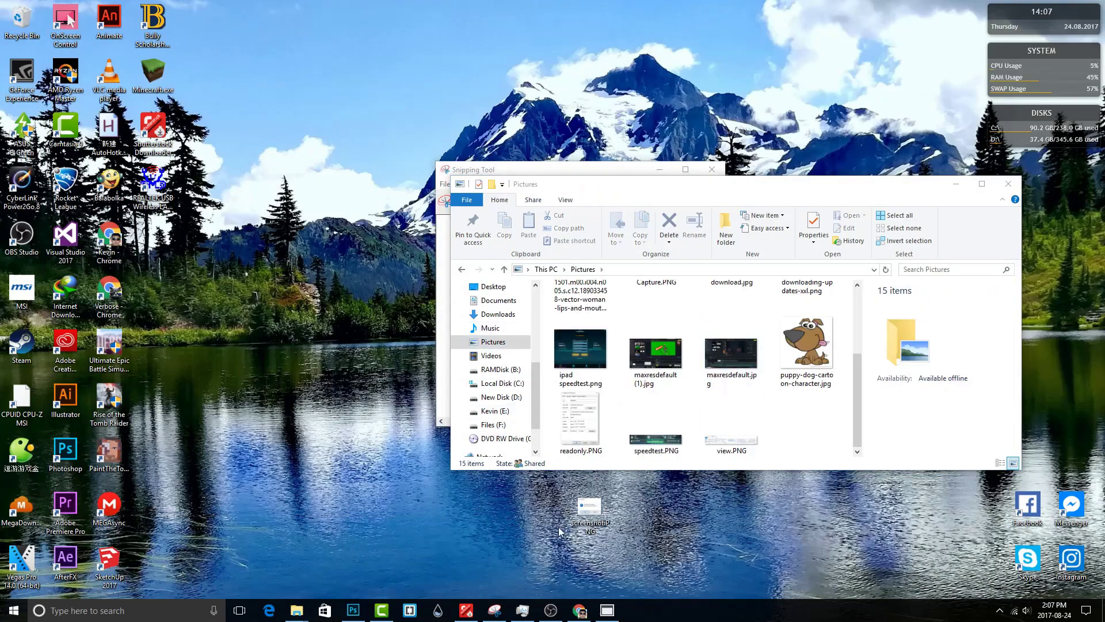
{"action": "left_click_drag", "start_coordinate": [656, 423], "coordinate": [933, 541]}
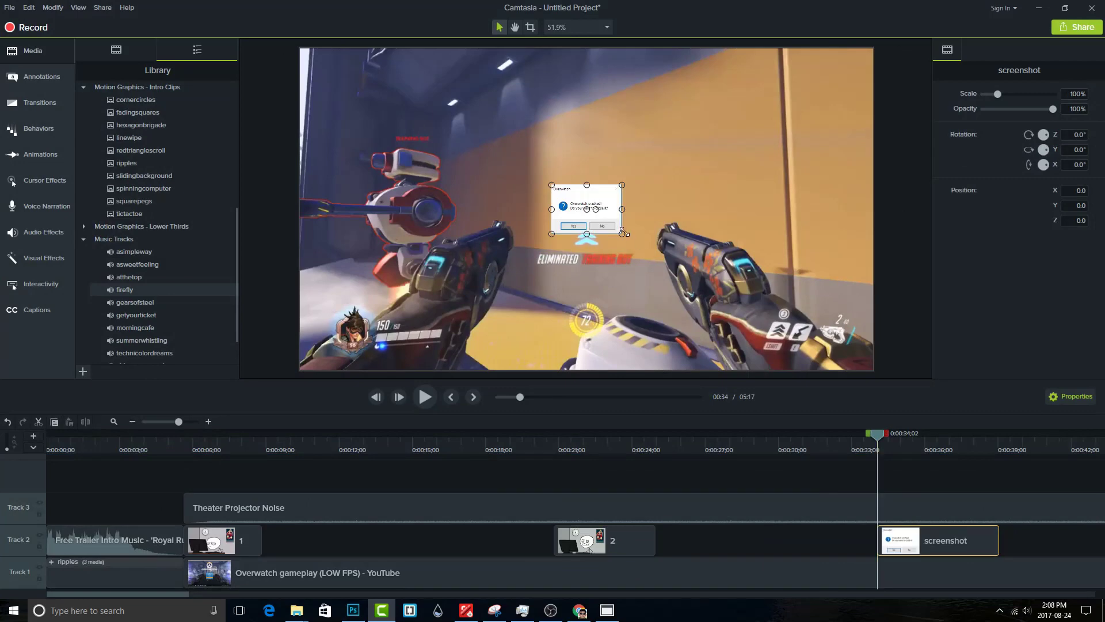
{"action": "left_click_drag", "start_coordinate": [627, 235], "coordinate": [637, 244]}
Split the Theater Projector Noise audio at the start of the screenshot image and delete the part after the split
{"action": "left_click", "coordinate": [897, 507]}
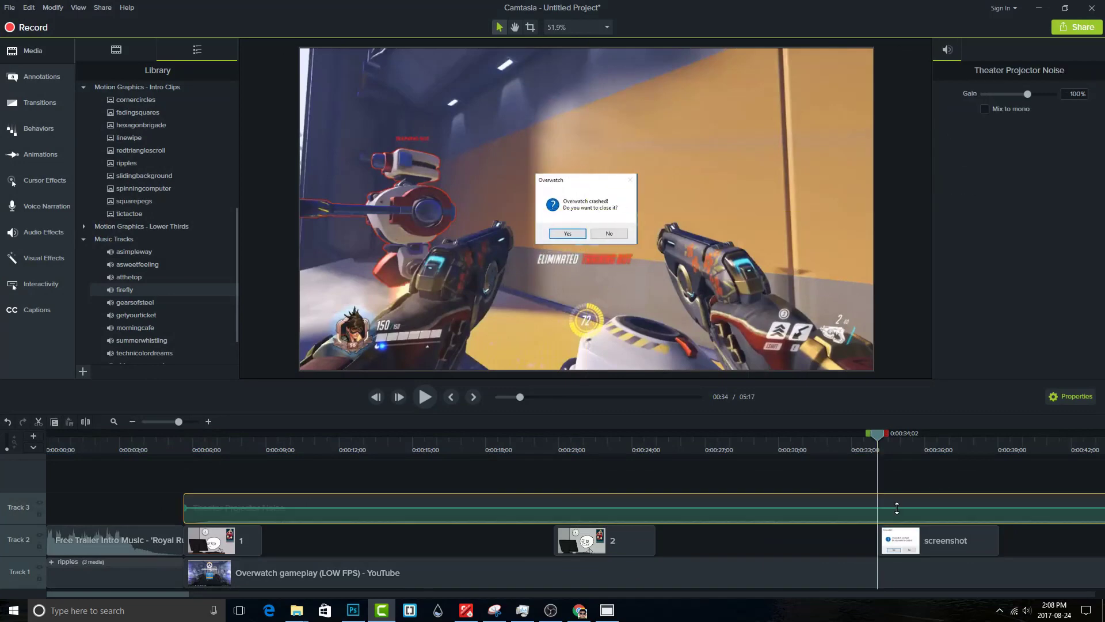
{"action": "key", "text": "s"}
{"action": "left_click", "coordinate": [903, 513]}
{"action": "key", "text": "Delete"}
Fade out the end of the Theater Projector Noise audio using audio points and preview the fade
{"action": "right_click", "coordinate": [848, 508]}
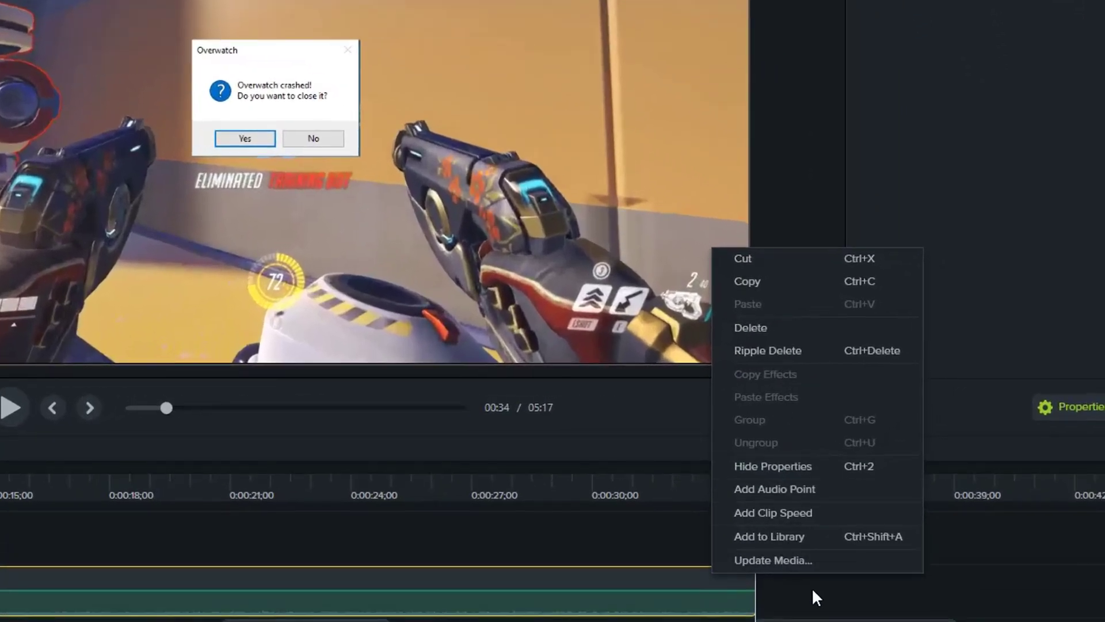
{"action": "left_click", "coordinate": [845, 597]}
{"action": "left_click", "coordinate": [713, 585]}
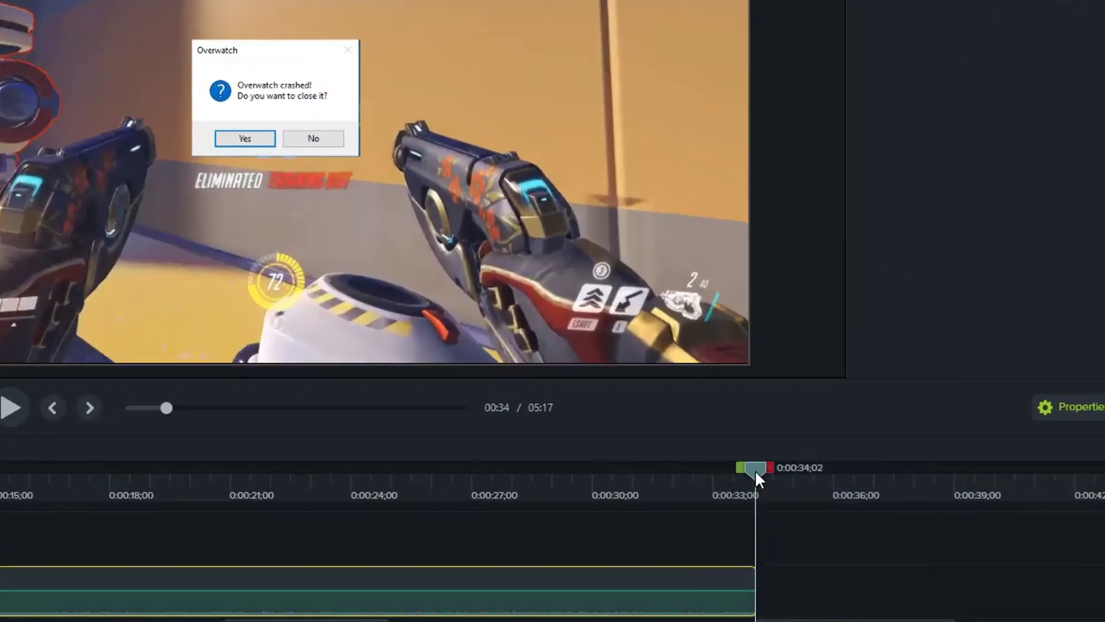
{"action": "left_click_drag", "start_coordinate": [752, 468], "coordinate": [738, 476]}
{"action": "right_click", "coordinate": [735, 582]}
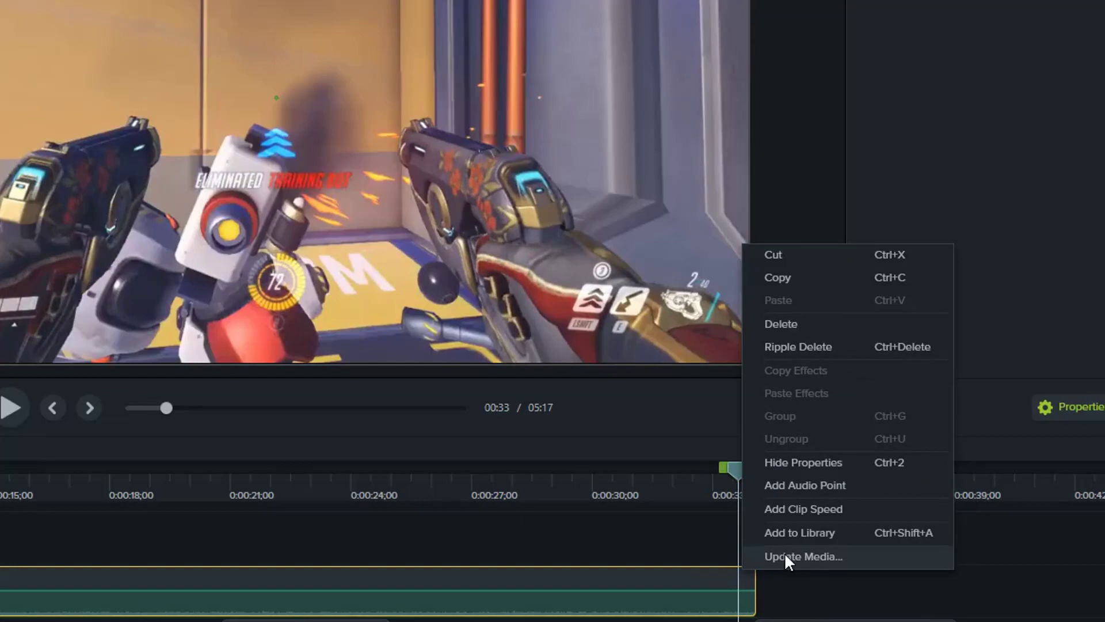
{"action": "left_click", "coordinate": [799, 493]}
{"action": "left_click", "coordinate": [753, 588]}
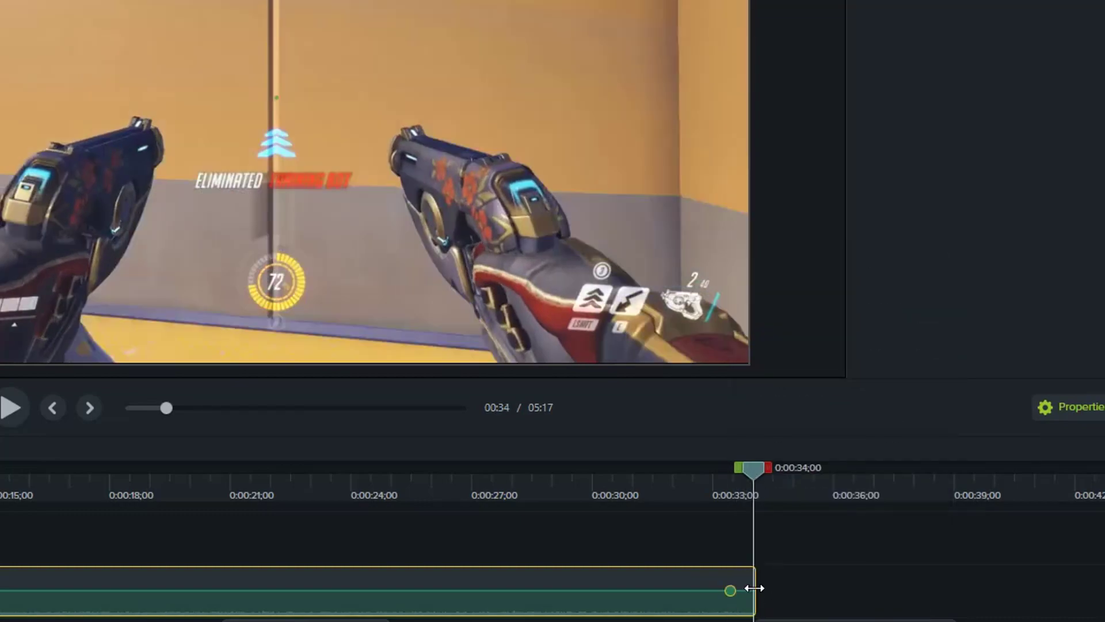
{"action": "right_click", "coordinate": [754, 587]}
{"action": "left_click", "coordinate": [811, 457]}
{"action": "left_click_drag", "start_coordinate": [753, 469], "coordinate": [690, 469]}
{"action": "left_click", "coordinate": [7, 407]}
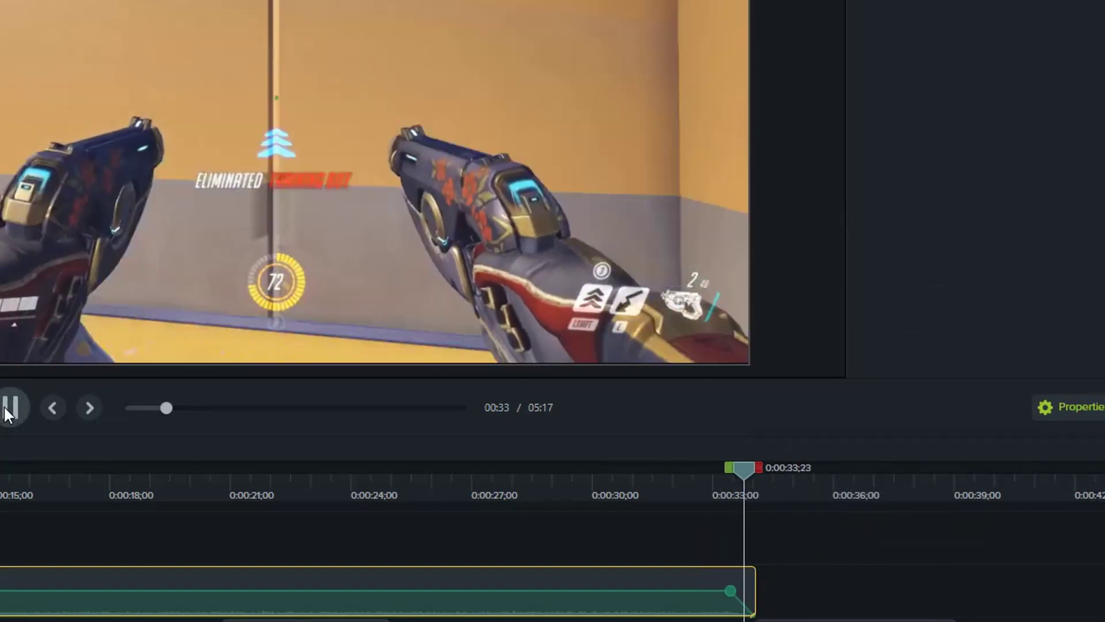
{"action": "left_click", "coordinate": [7, 406]}
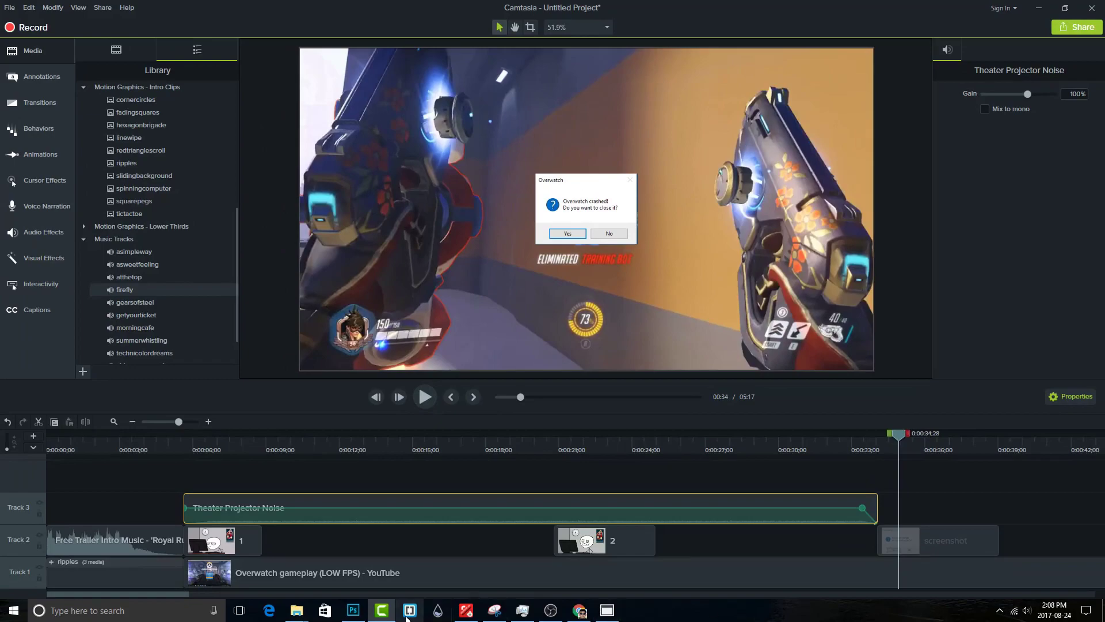
Listen to Windows Foreground.wav, add it to Track 3 at the start of the screenshot image, and preview the result
{"action": "mouse_move", "coordinate": [297, 611]}
{"action": "left_click", "coordinate": [299, 563]}
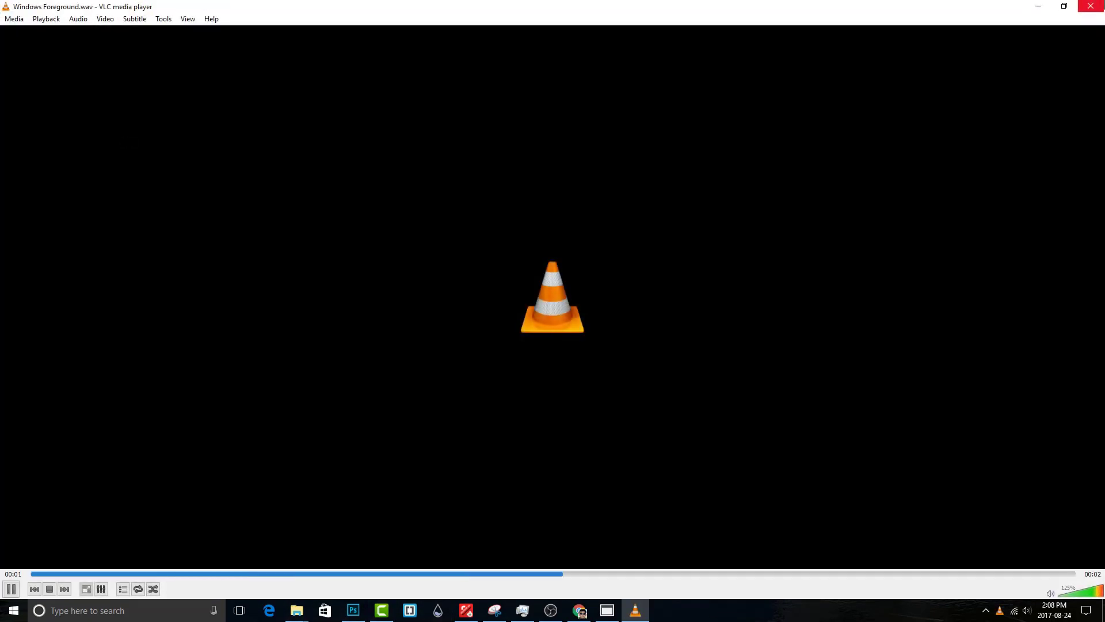
{"action": "key", "text": "alt+F4"}
{"action": "left_click_drag", "start_coordinate": [197, 128], "coordinate": [928, 504]}
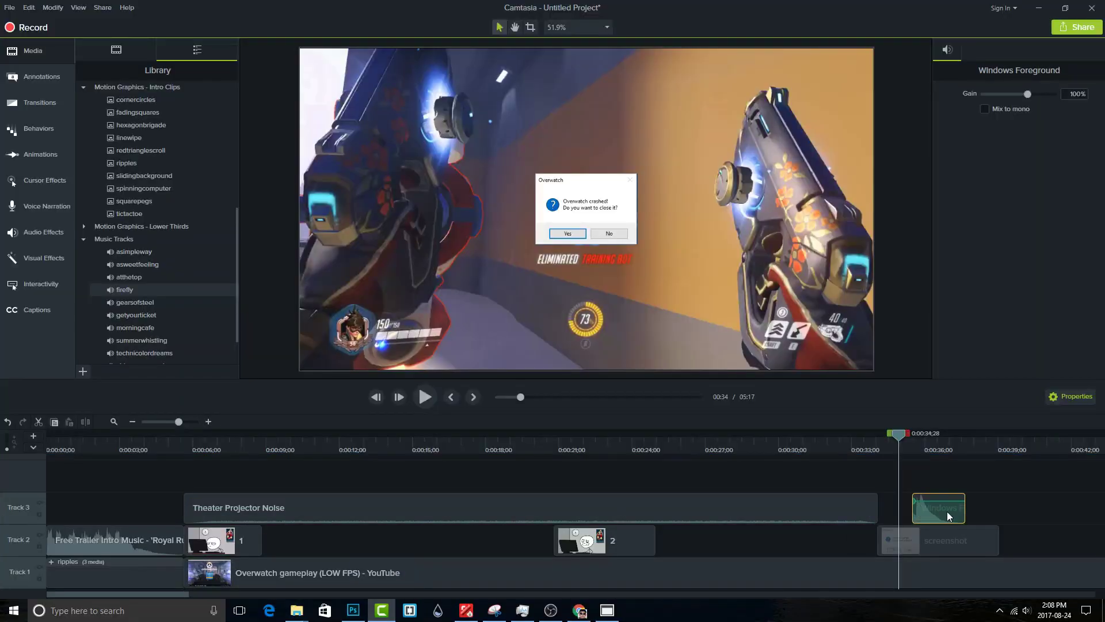
{"action": "left_click_drag", "start_coordinate": [903, 439], "coordinate": [866, 438]}
{"action": "left_click", "coordinate": [425, 396]}
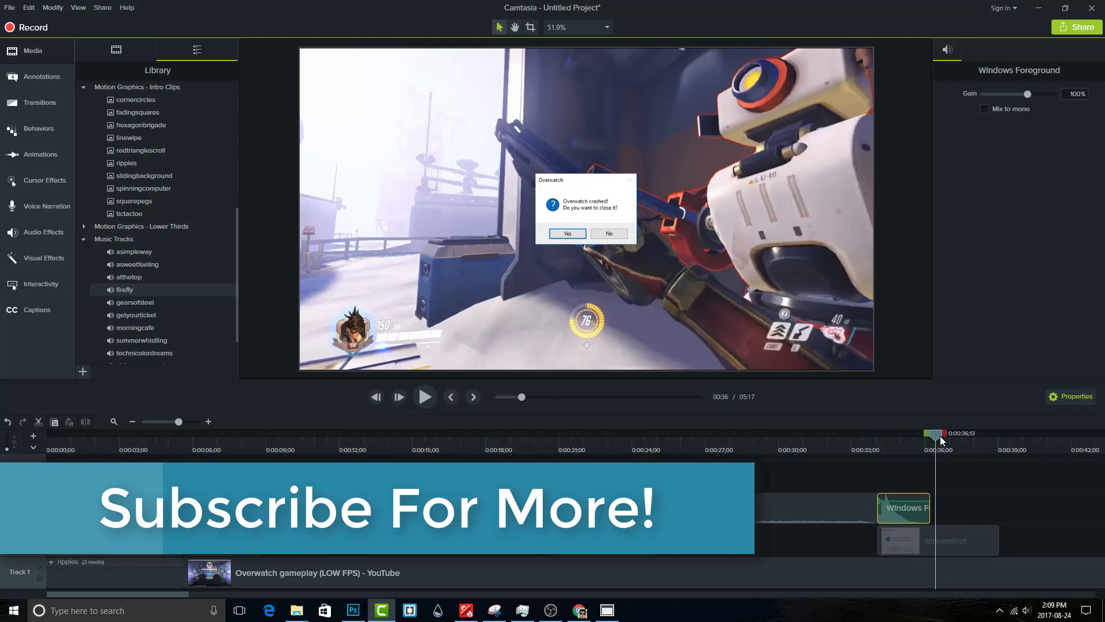
Cut off the Overwatch clip and the screenshot image after about 36 seconds and play the ending
{"action": "right_click", "coordinate": [973, 578]}
{"action": "key", "text": "Delete"}
{"action": "left_click", "coordinate": [950, 541]}
{"action": "key", "text": "Delete"}
{"action": "left_click", "coordinate": [425, 397]}
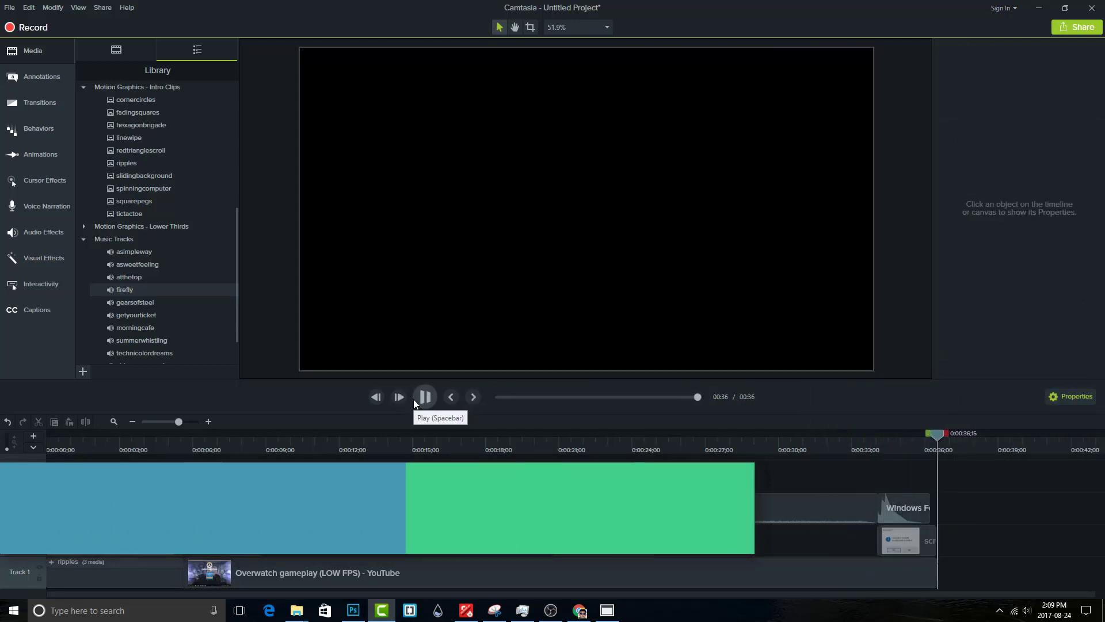
Split the Overwatch clip at about 35 seconds, delete the remainder, and preview the ending
{"action": "left_click", "coordinate": [931, 547]}
{"action": "left_click", "coordinate": [932, 570]}
{"action": "left_click_drag", "start_coordinate": [938, 436], "coordinate": [852, 445]}
{"action": "key", "text": "s"}
{"action": "left_click", "coordinate": [919, 576]}
{"action": "key", "text": "Delete"}
{"action": "left_click", "coordinate": [425, 396]}
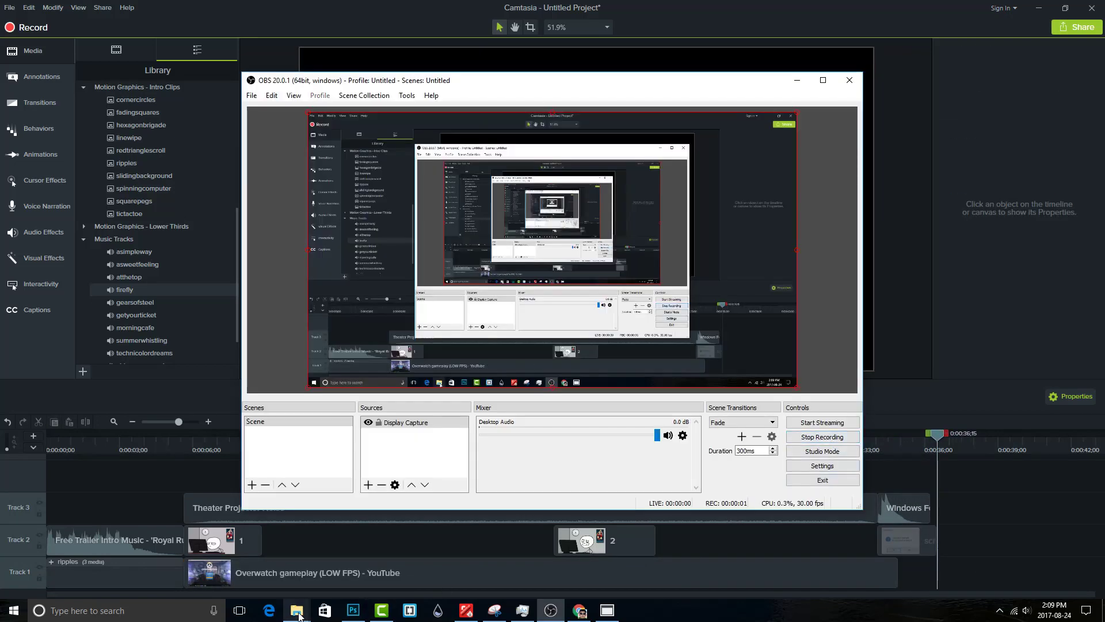
Add 3.mp4 from the Content\Office folder to Track 1, starting where the screenshot image ends
{"action": "left_click", "coordinate": [296, 610]}
{"action": "left_click", "coordinate": [297, 561]}
{"action": "key", "text": "alt+Up"}
{"action": "double_click", "coordinate": [130, 172]}
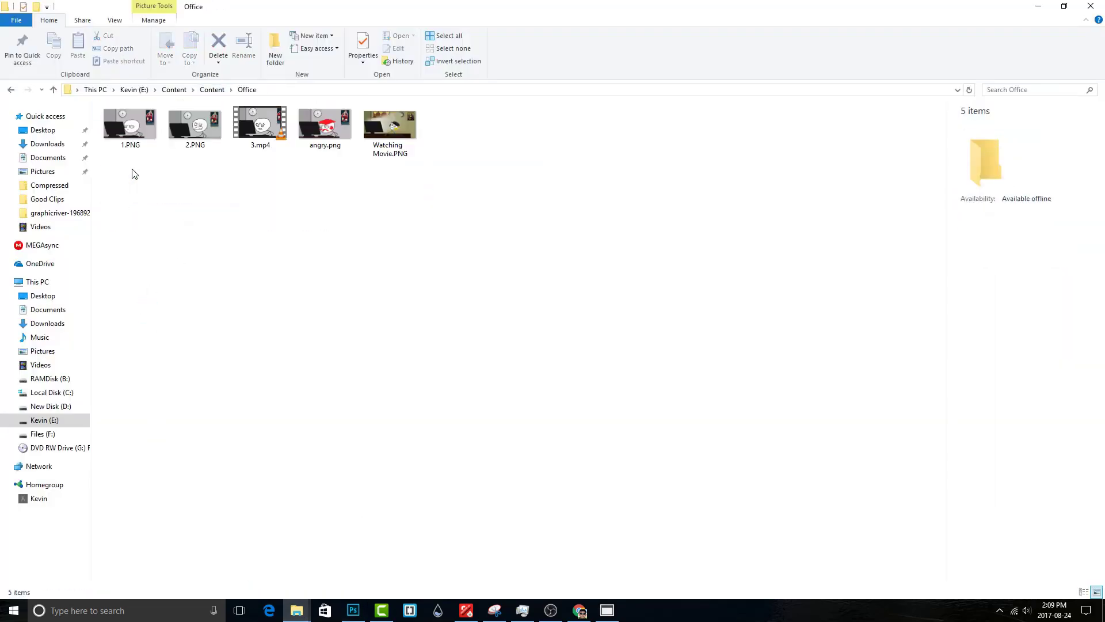
{"action": "left_click_drag", "start_coordinate": [259, 121], "coordinate": [956, 573]}
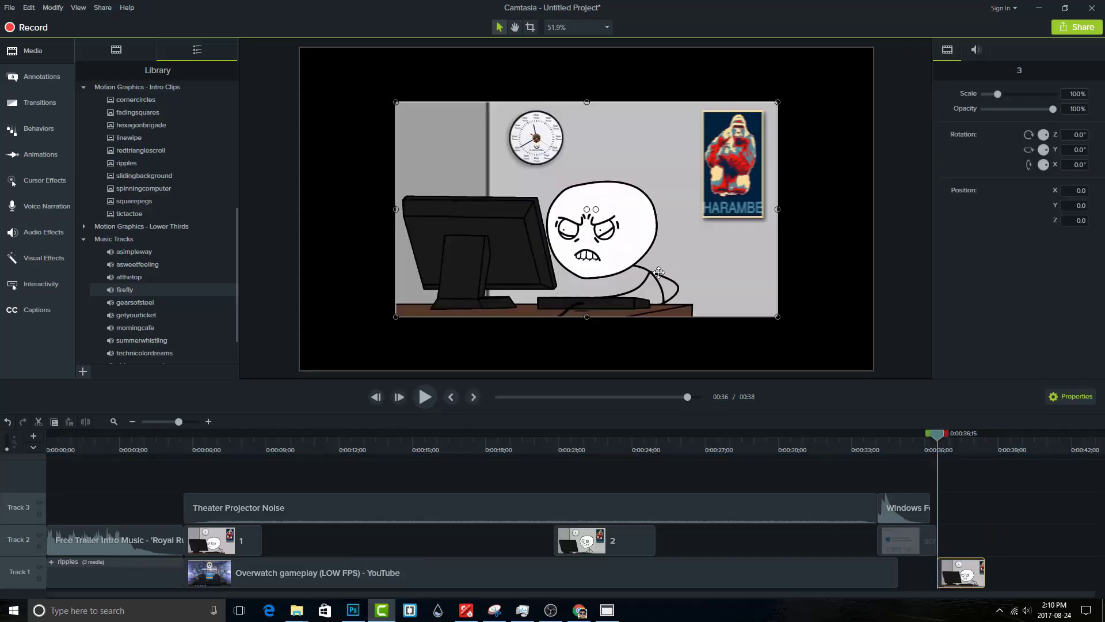
Scale the angry office video to fit the canvas and play it
{"action": "right_click", "coordinate": [657, 268]}
{"action": "left_click", "coordinate": [691, 443]}
{"action": "left_click", "coordinate": [434, 400]}
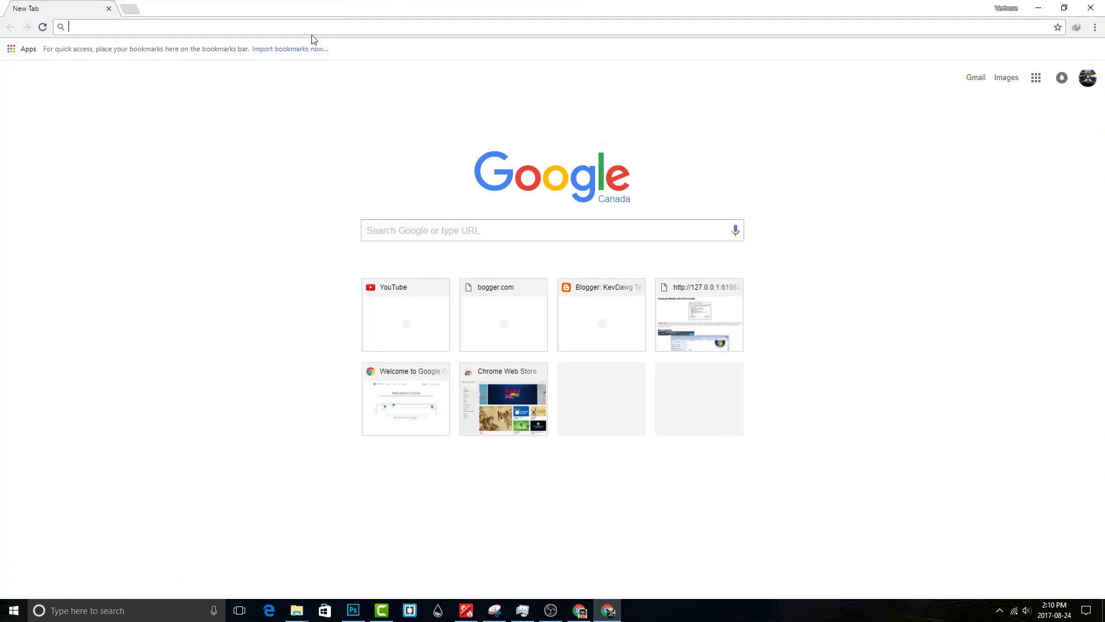
Search the web for the 10 hours of "What is love" (Jim Carrey, v.2) video, open it on YouTube and lower the volume
{"action": "type", "text": "what it love 10 houra"}
{"action": "key", "text": "Return"}
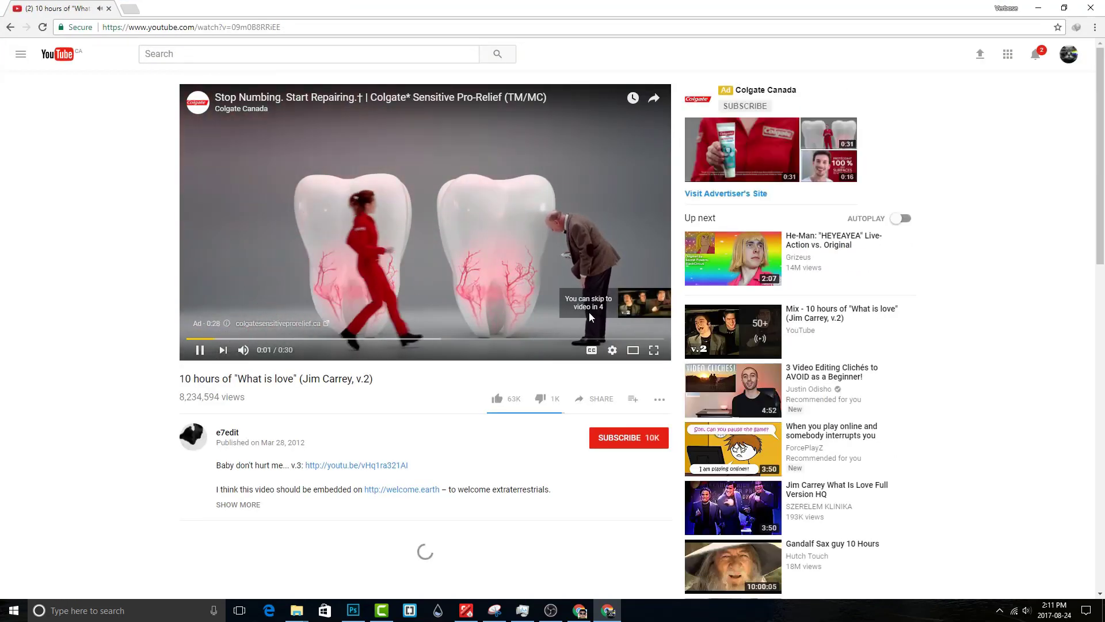
{"action": "key", "text": "XF86AudioLowerVolume"}
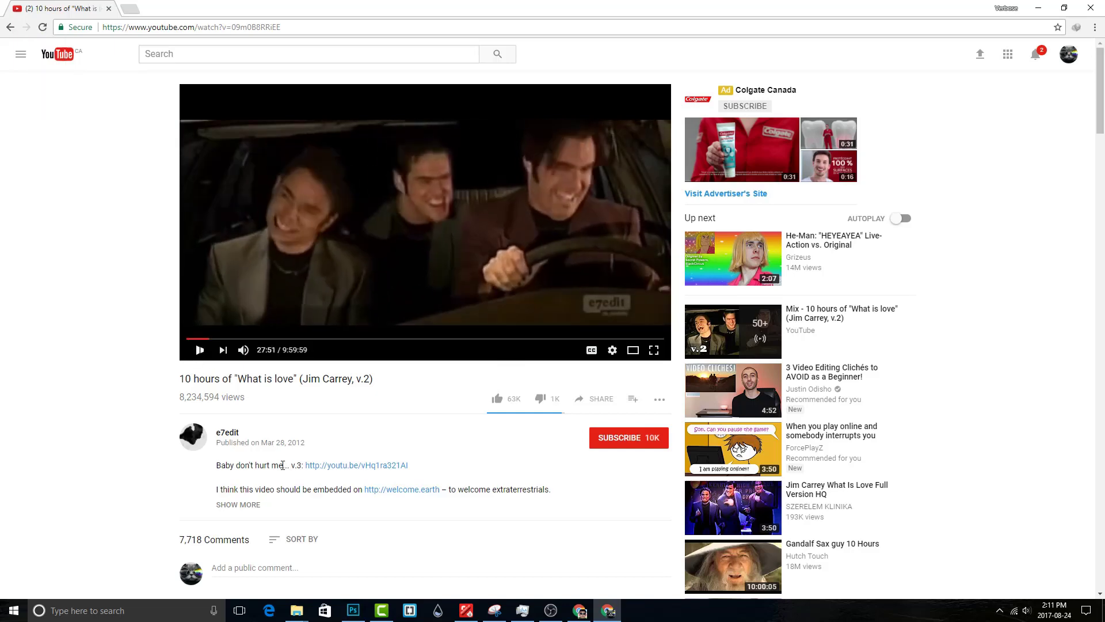
Switch to Camtasia and start a full-screen recording of the YouTube video with audio on and camera off
{"action": "left_click", "coordinate": [383, 610]}
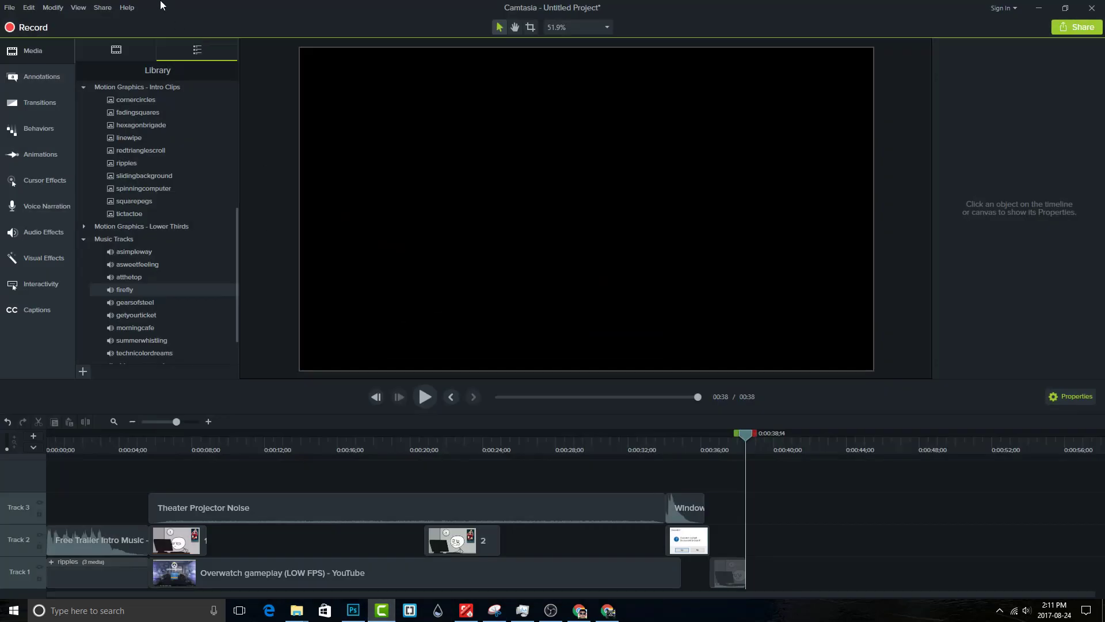
{"action": "left_click", "coordinate": [7, 28]}
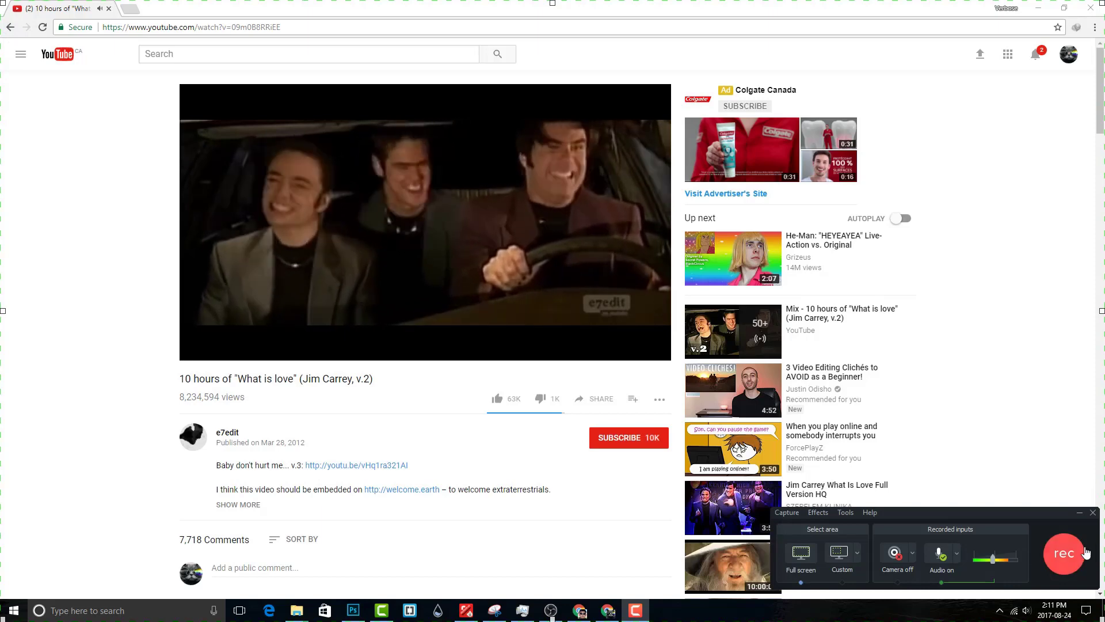
{"action": "left_click", "coordinate": [1064, 553]}
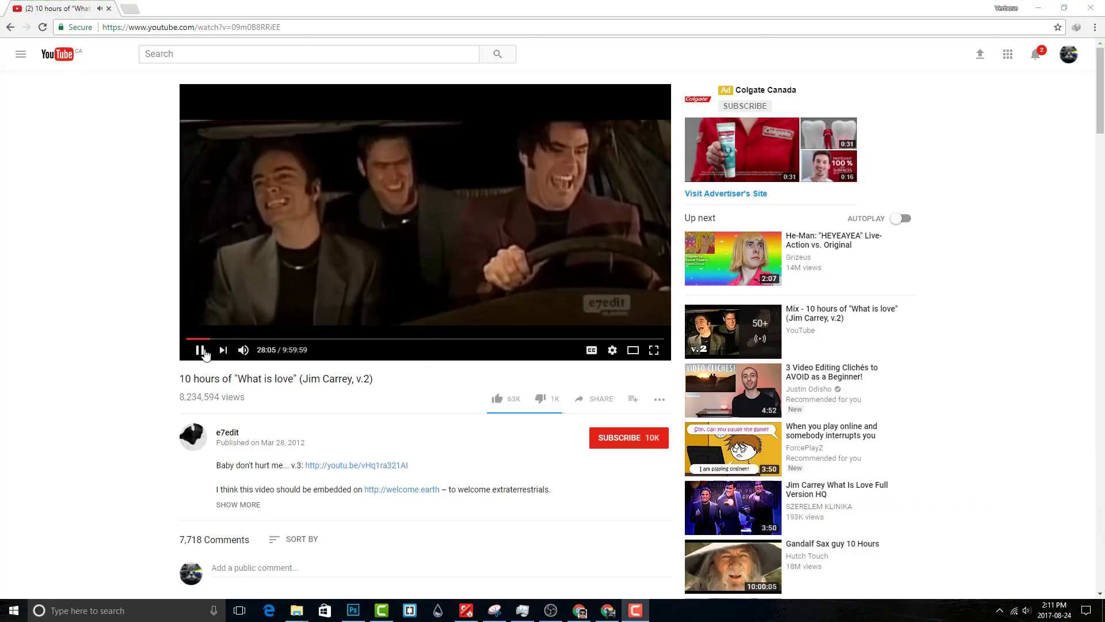
Pause the YouTube video and open amazon.ca in a new browser tab
{"action": "left_click", "coordinate": [202, 350]}
{"action": "left_click", "coordinate": [128, 10]}
{"action": "type", "text": "ama"}
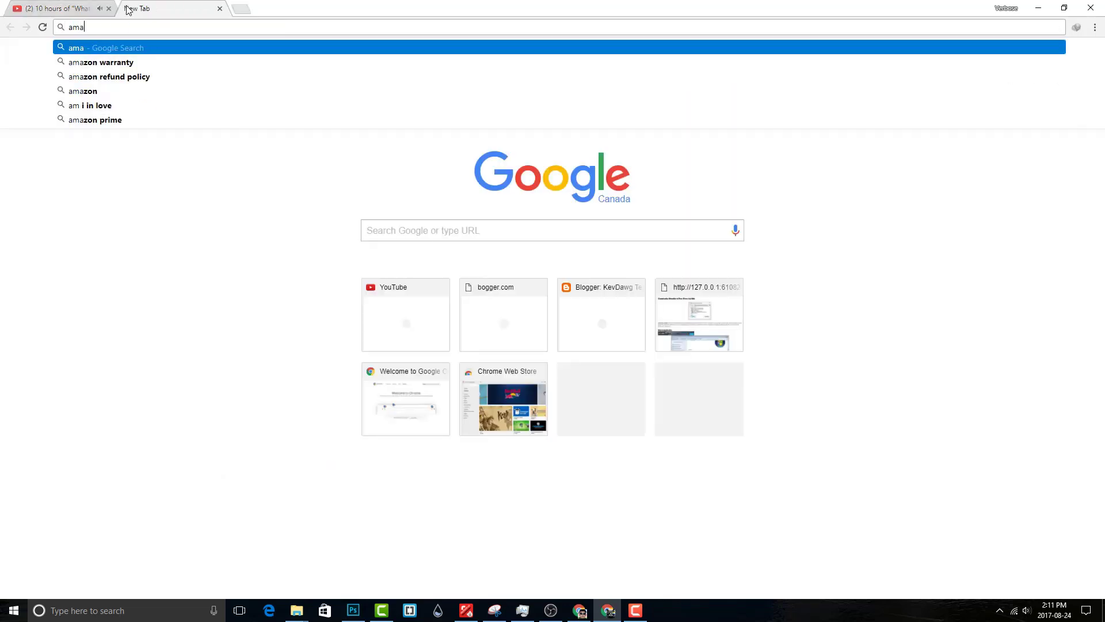
{"action": "type", "text": "zon.ca"}
{"action": "key", "text": "Return"}
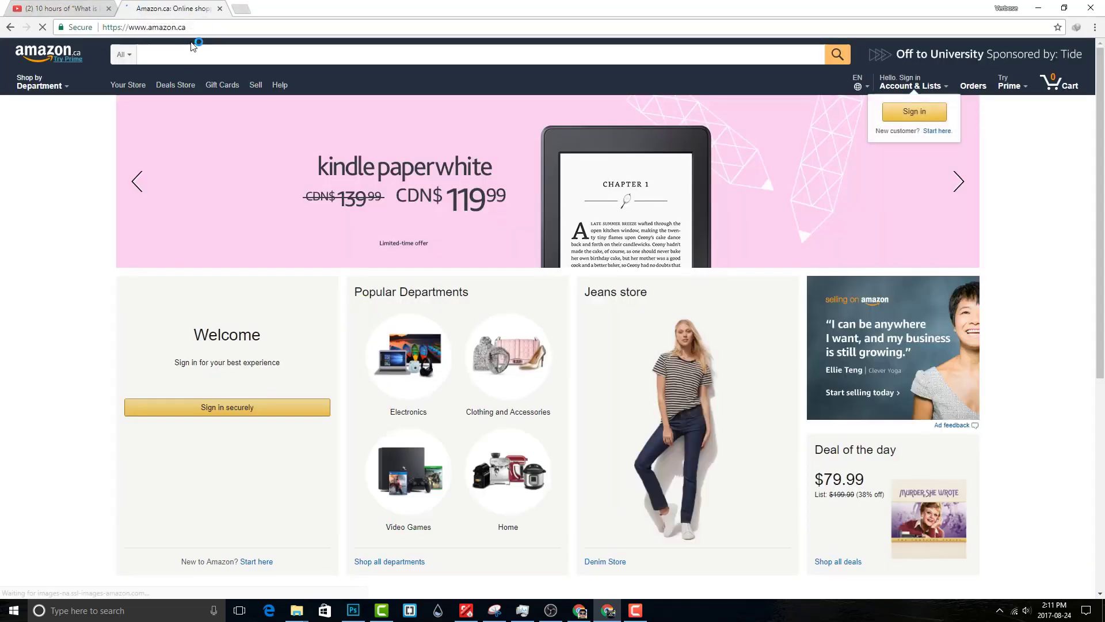
Search Amazon for "gtx 1050ti"
{"action": "left_click", "coordinate": [186, 53]}
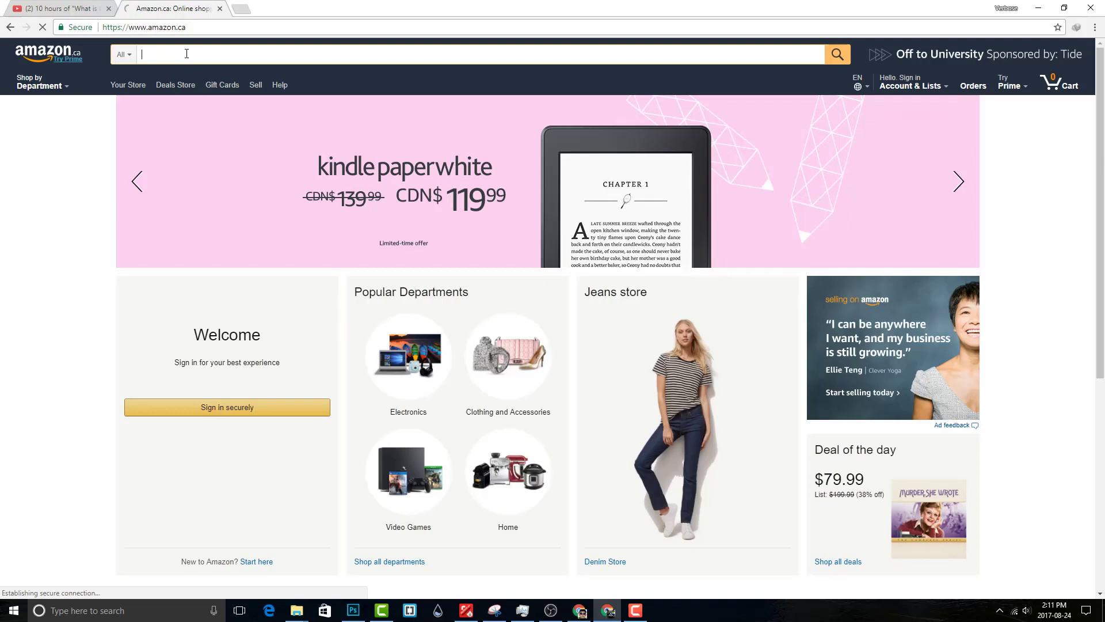
{"action": "type", "text": "gtx 1"}
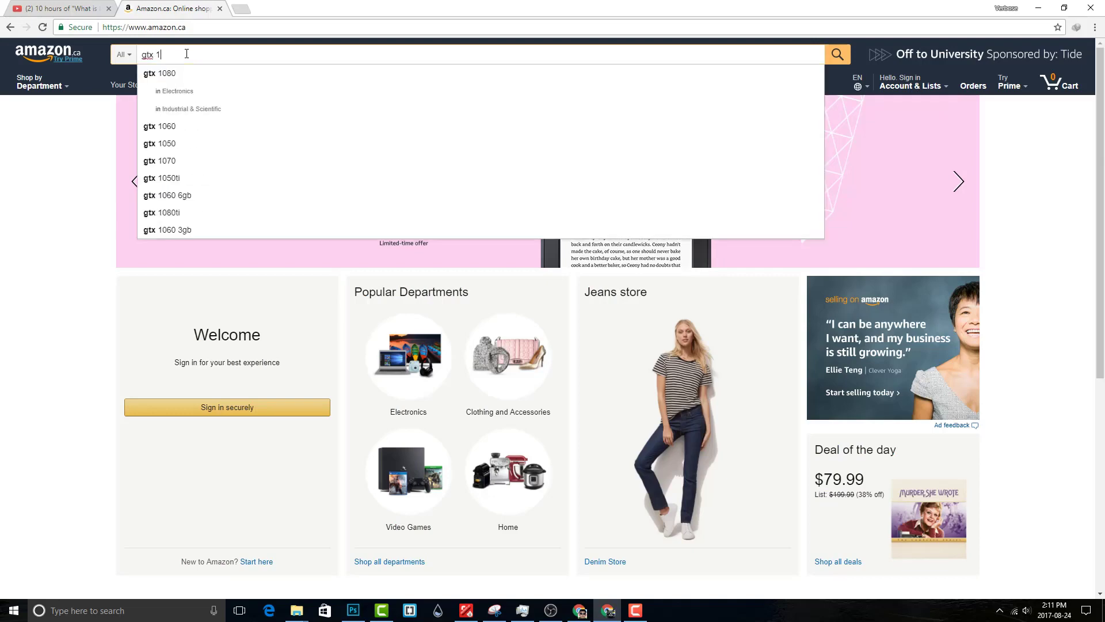
{"action": "type", "text": "050ti"}
{"action": "key", "text": "Return"}
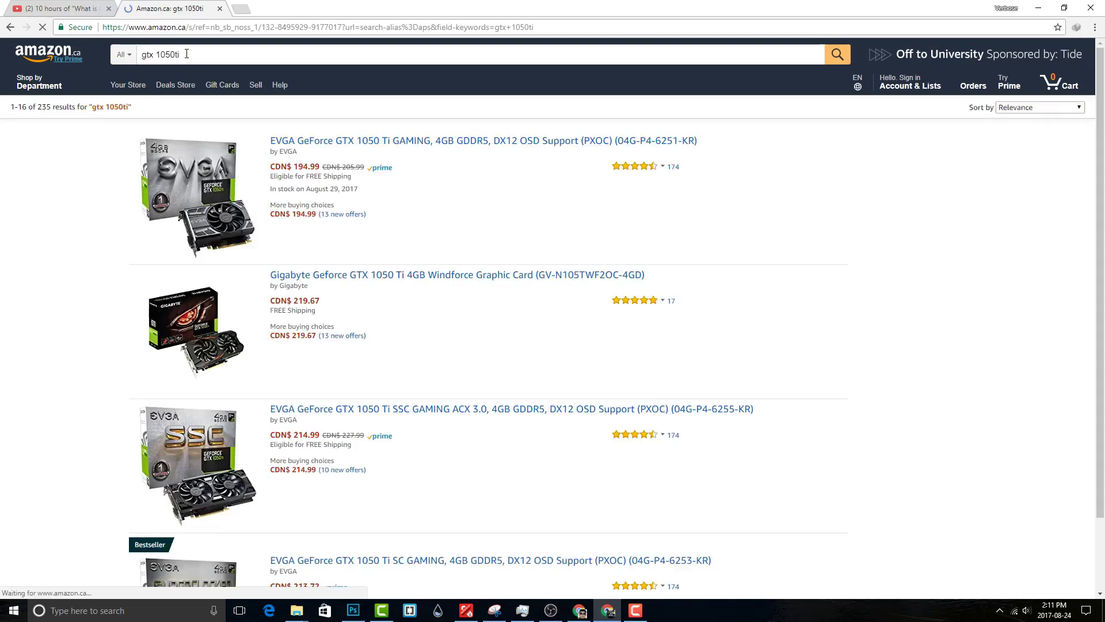
Add the first EVGA GeForce GTX 1050 Ti result to the cart, then stop the screen recording
{"action": "left_click", "coordinate": [314, 143]}
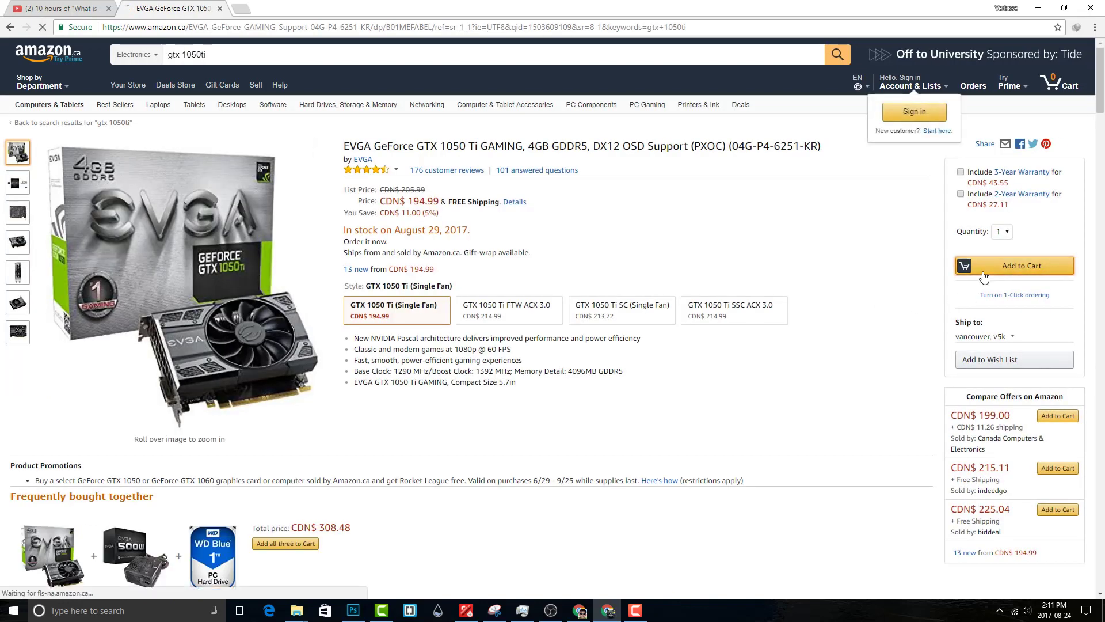
{"action": "left_click", "coordinate": [984, 275]}
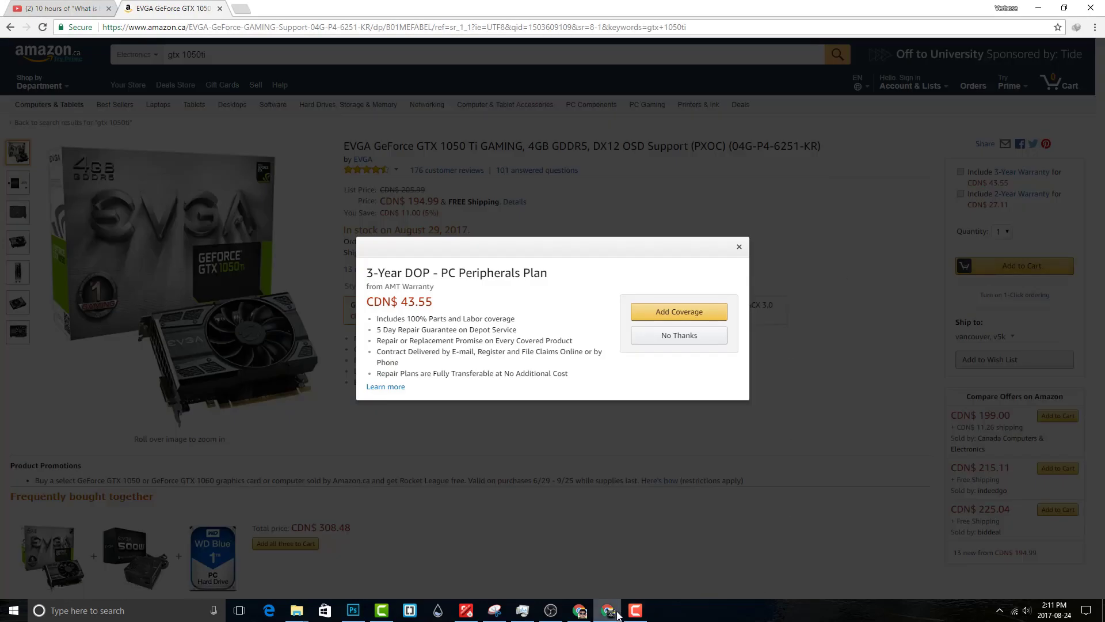
{"action": "left_click", "coordinate": [627, 616]}
{"action": "left_click", "coordinate": [1071, 567]}
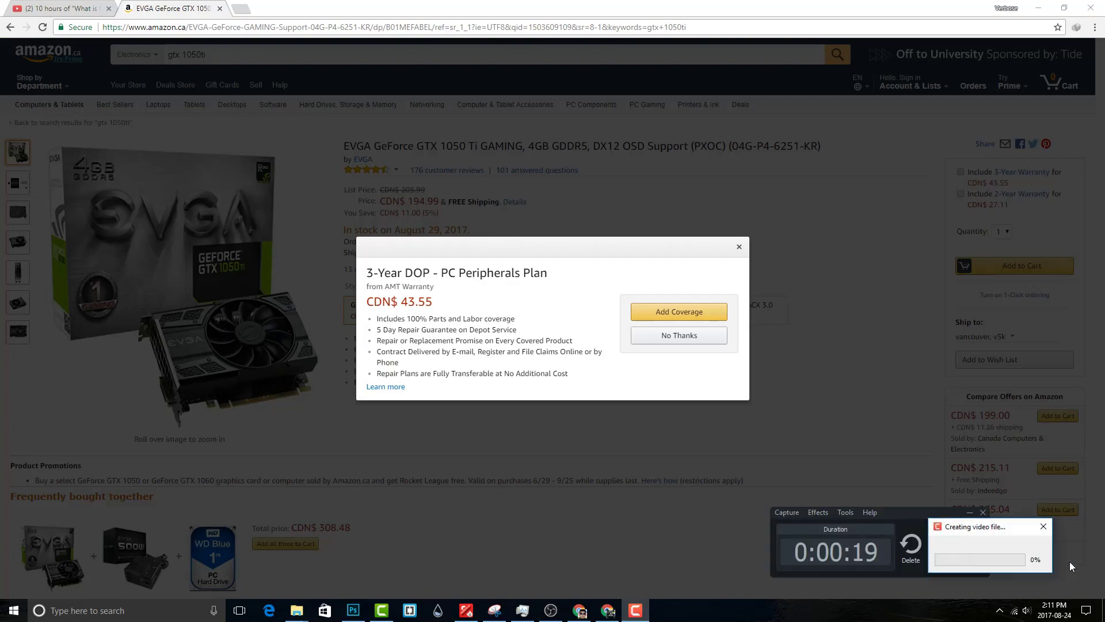
Place the new screen recording on Track 1 directly after the angry office video and play its beginning
{"action": "scroll", "coordinate": [176, 272], "scroll_direction": "down", "scroll_amount": 1}
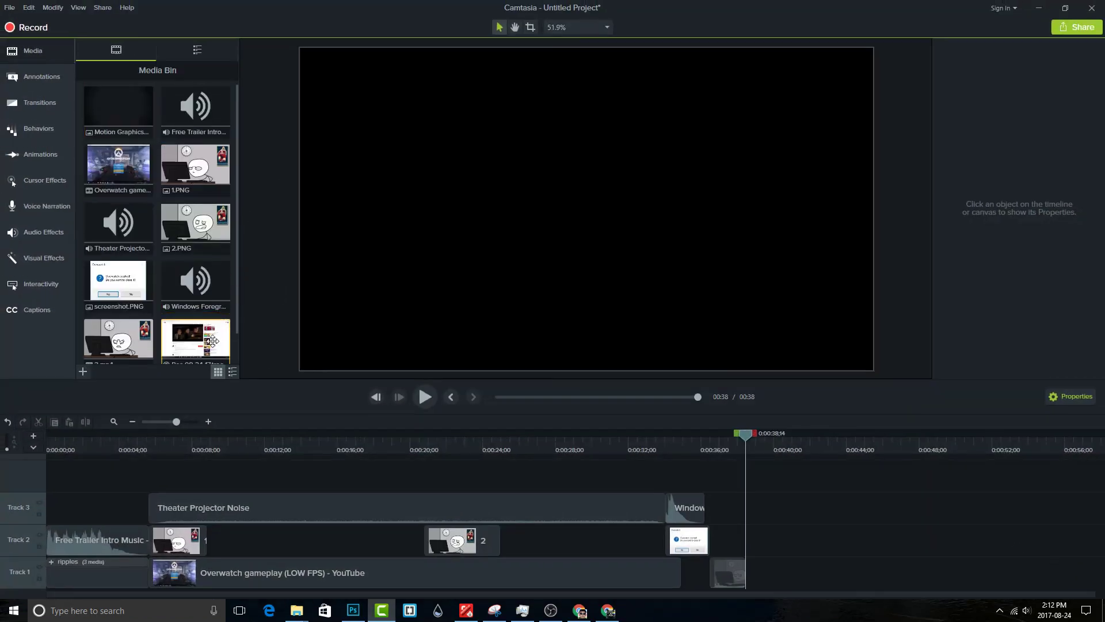
{"action": "left_click_drag", "start_coordinate": [196, 305], "coordinate": [766, 576]}
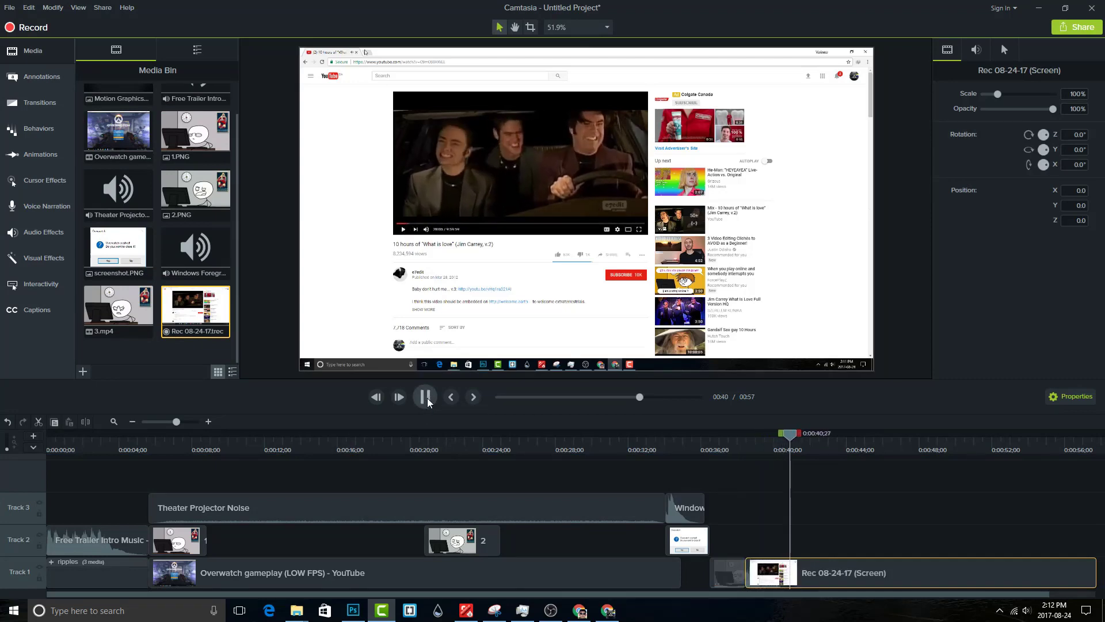
{"action": "left_click", "coordinate": [427, 399]}
Add a Custom animation to the screen recording at about 0:41, where the new browser tab opens
{"action": "left_click", "coordinate": [805, 443]}
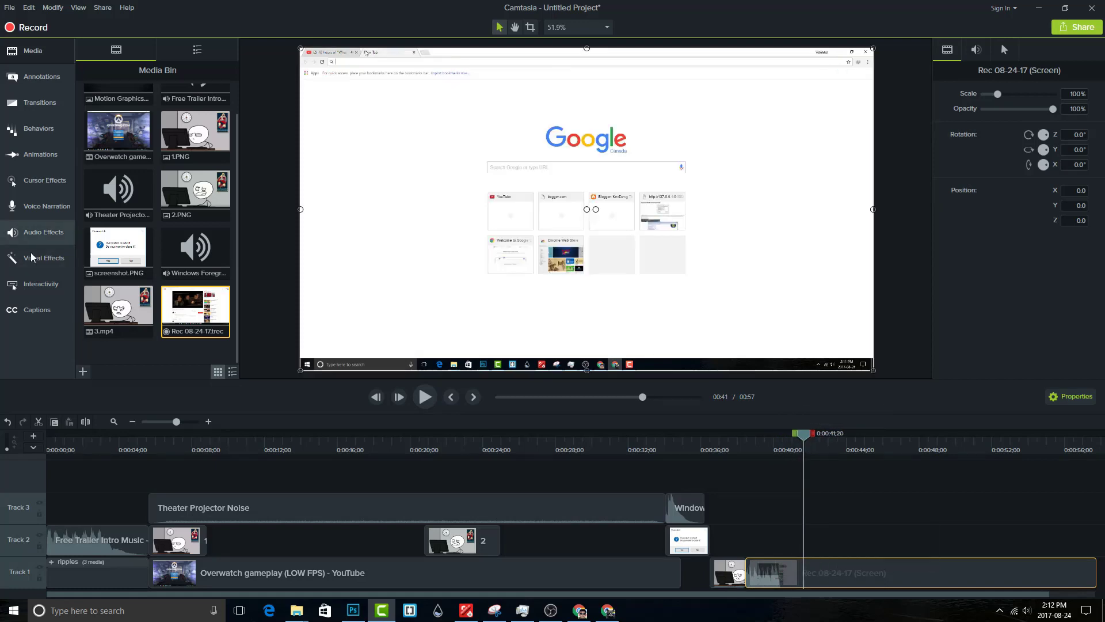
{"action": "left_click", "coordinate": [41, 155]}
{"action": "left_click", "coordinate": [199, 47]}
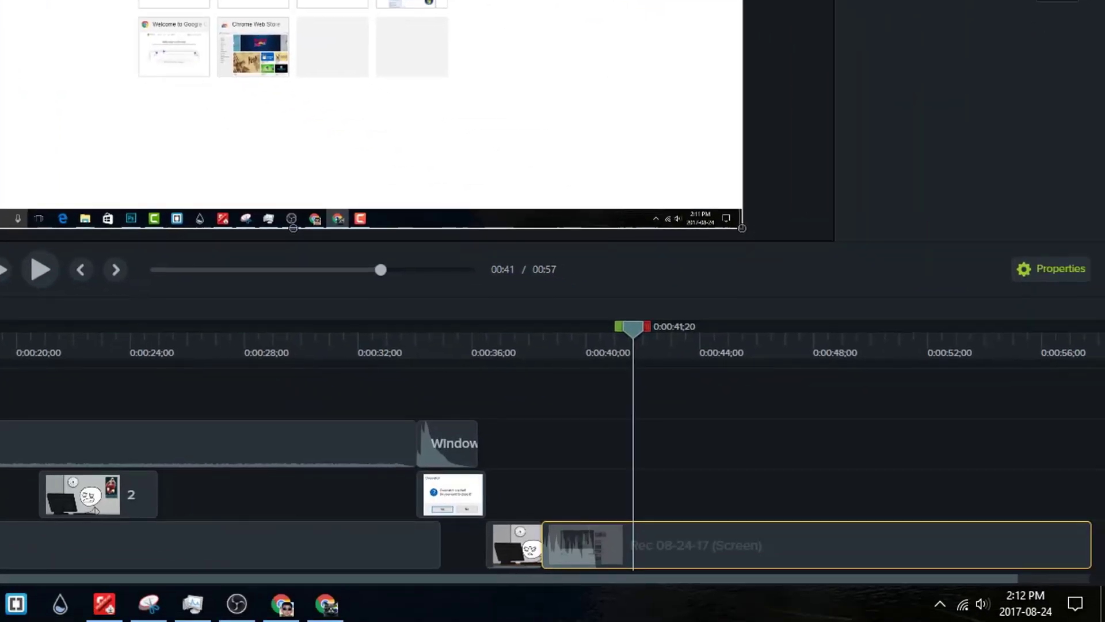
{"action": "left_click_drag", "start_coordinate": [251, 279], "coordinate": [661, 537]}
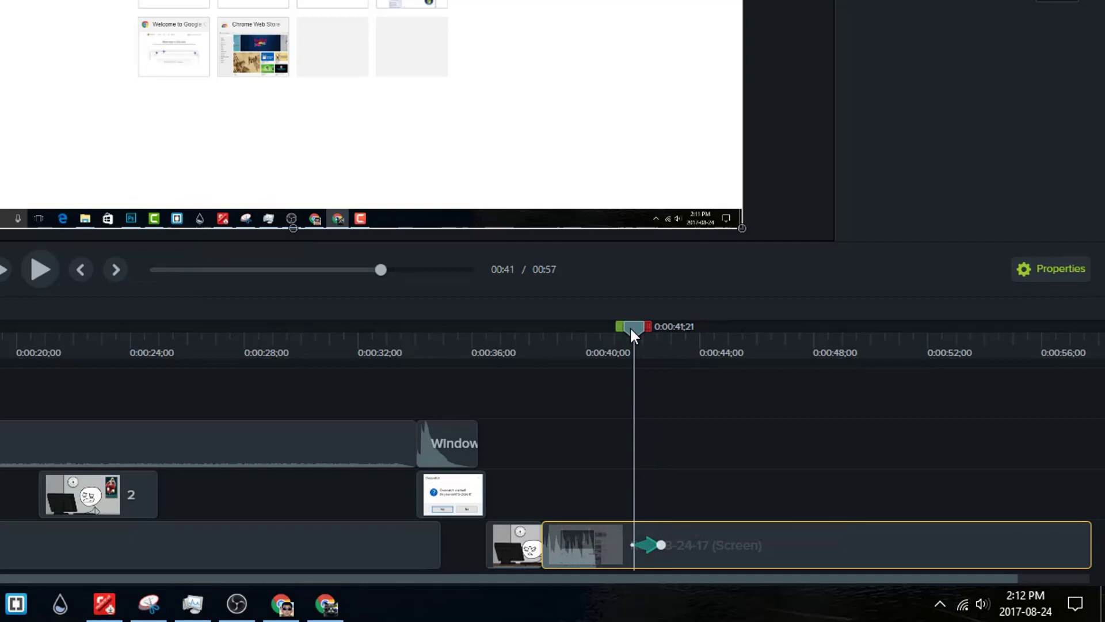
At the animation's end, enlarge the recording to about 219.6% so the canvas shows the browser's upper-left area
{"action": "left_click_drag", "start_coordinate": [631, 330], "coordinate": [662, 334]}
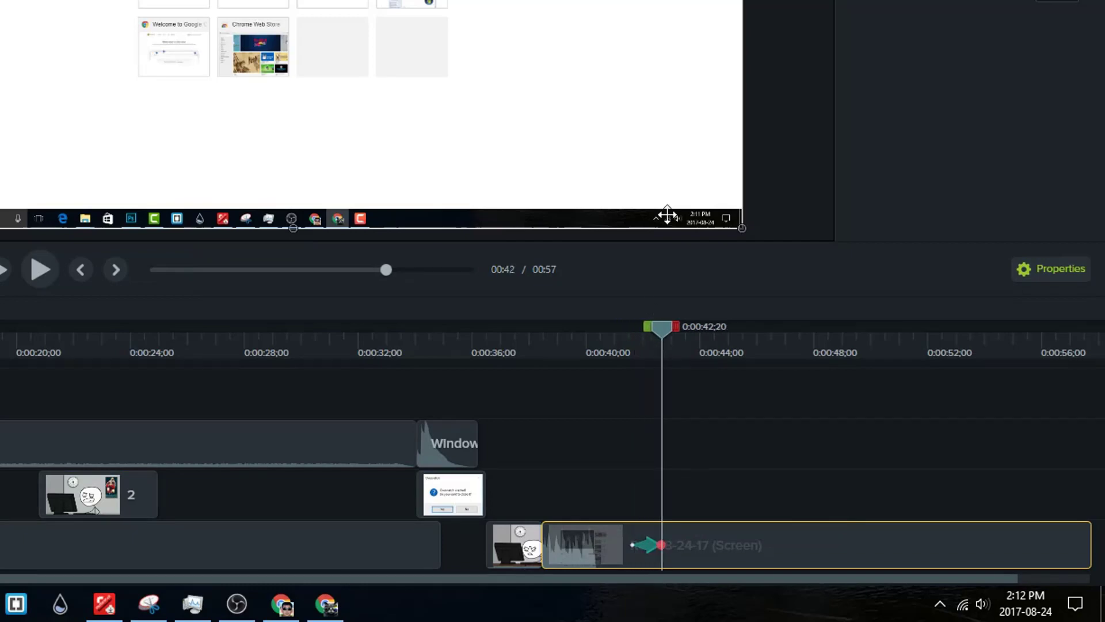
{"action": "scroll", "coordinate": [753, 197], "scroll_direction": "down", "scroll_amount": 3}
{"action": "left_click_drag", "start_coordinate": [509, 98], "coordinate": [605, 152]}
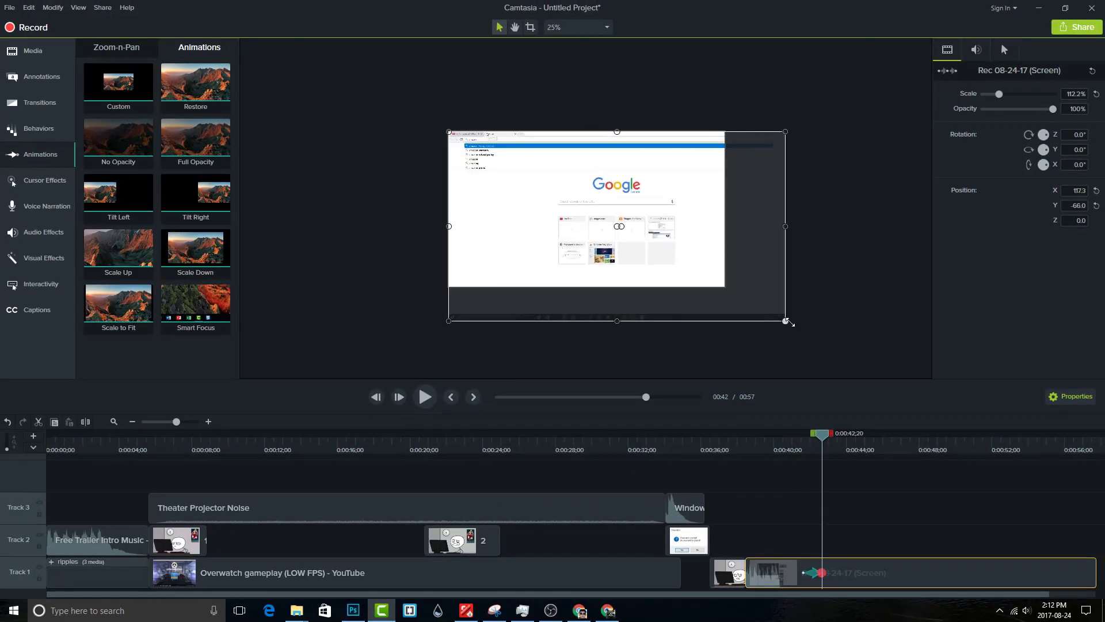
{"action": "left_click_drag", "start_coordinate": [790, 323], "coordinate": [1060, 476]}
Add a second Custom animation at about 0:49, scale the recording back to 100% at its end, and play the zooms
{"action": "left_click_drag", "start_coordinate": [822, 444], "coordinate": [937, 454]}
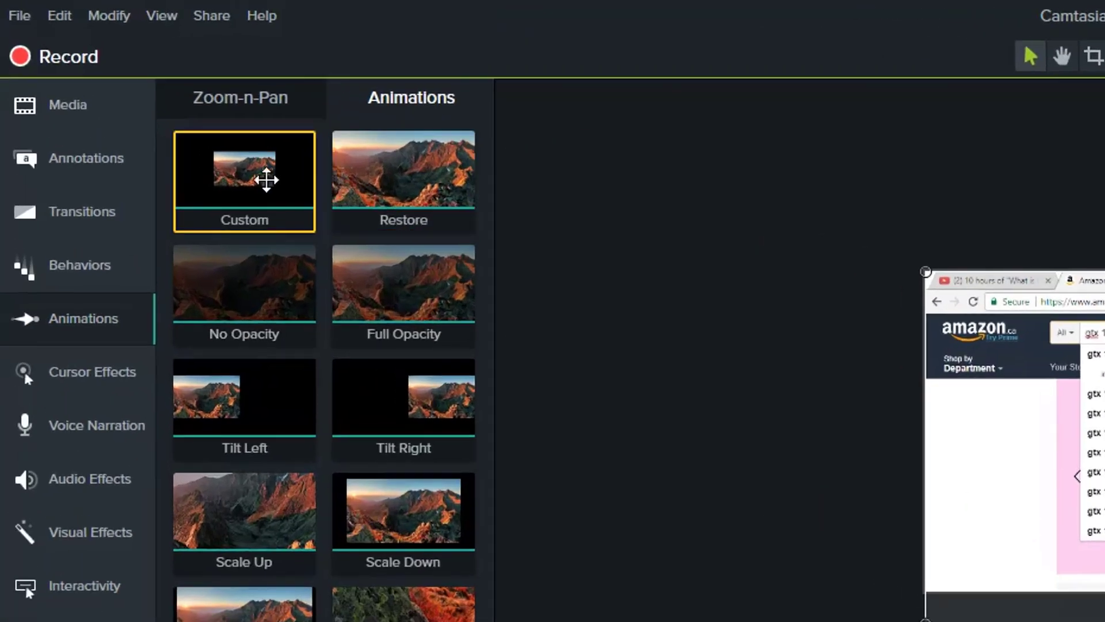
{"action": "left_click_drag", "start_coordinate": [129, 87], "coordinate": [954, 570]}
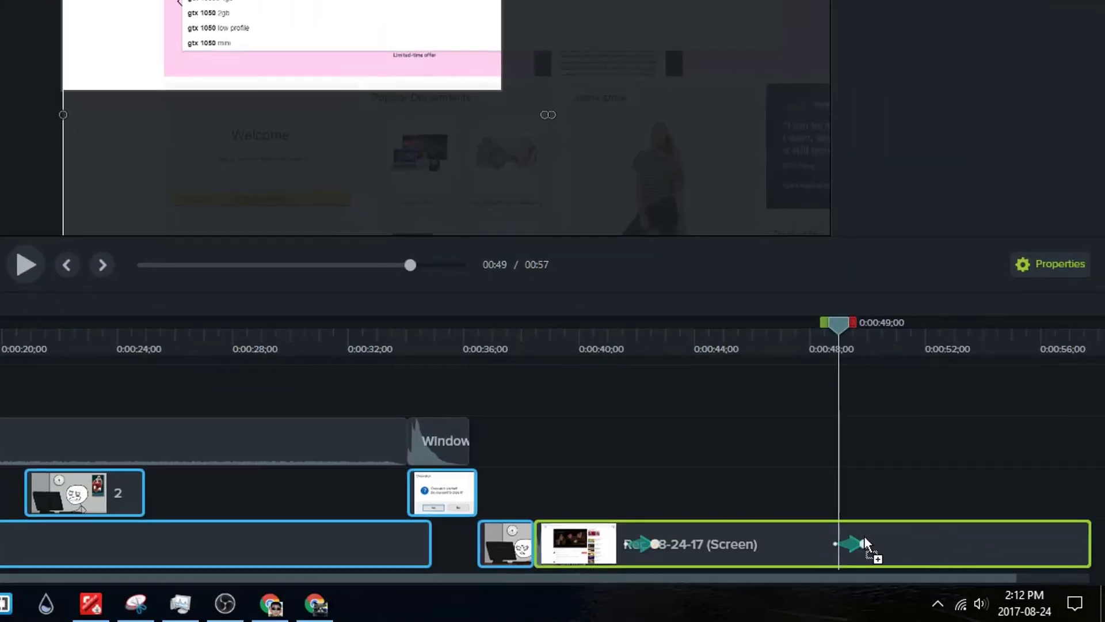
{"action": "left_click_drag", "start_coordinate": [865, 537], "coordinate": [868, 540]}
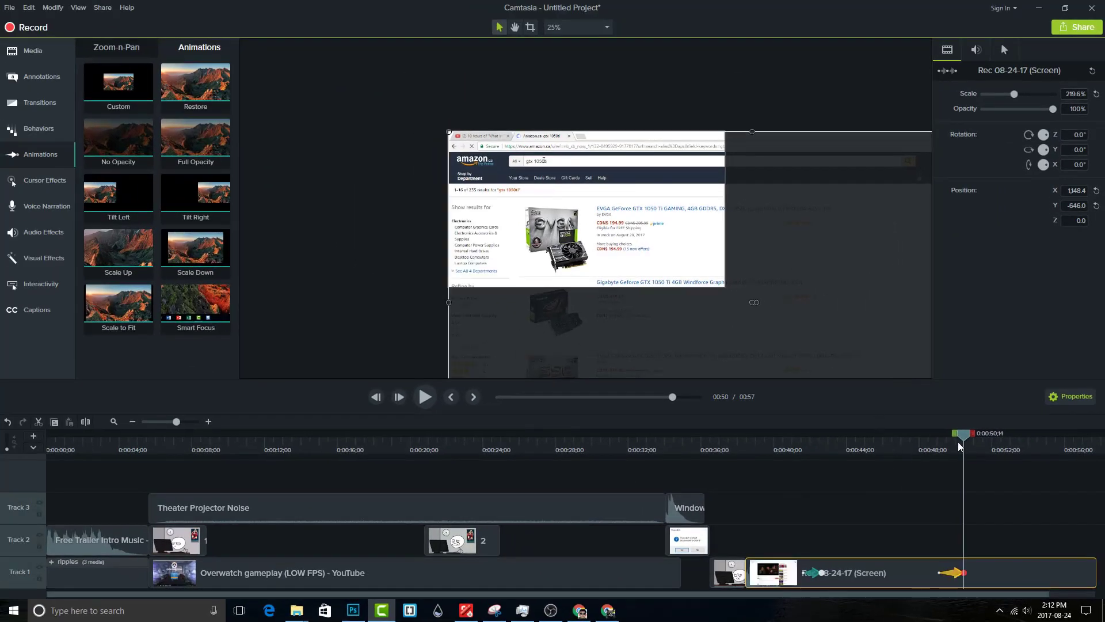
{"action": "scroll", "coordinate": [782, 309], "scroll_direction": "down", "scroll_amount": 3}
{"action": "left_click_drag", "start_coordinate": [772, 314], "coordinate": [639, 242]}
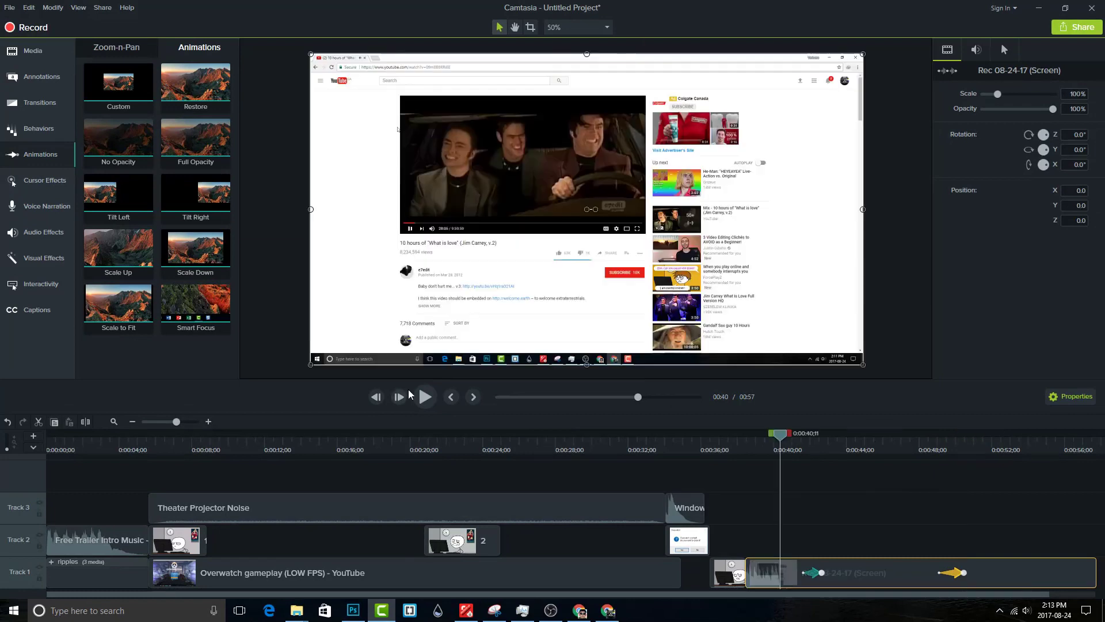
{"action": "left_click", "coordinate": [424, 397]}
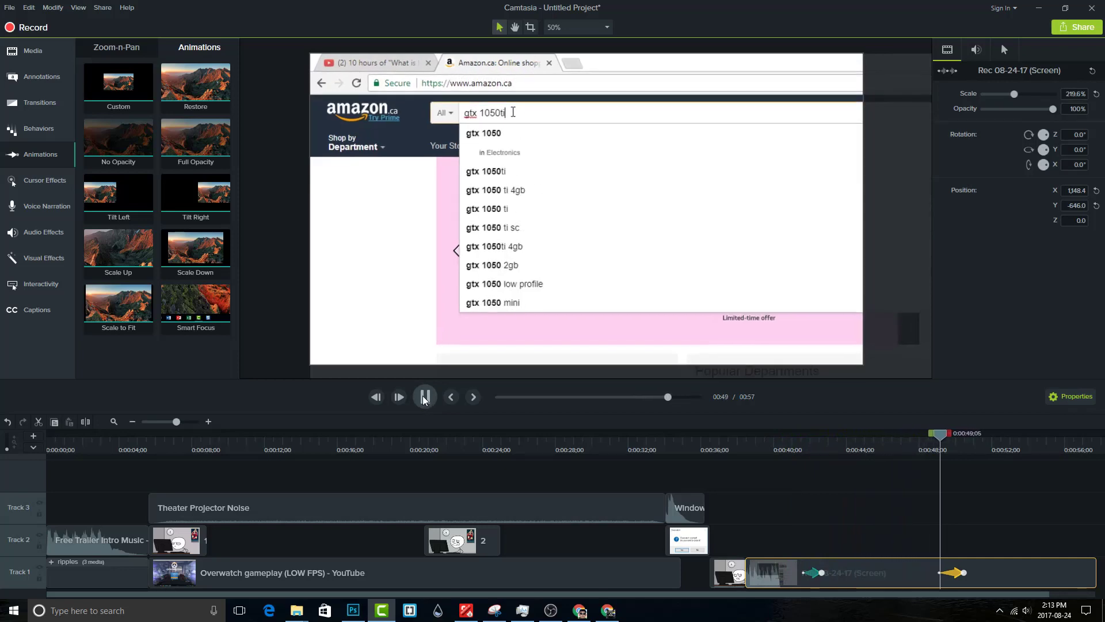
Add Amazon Purchase Music from the Content\Sound Tracks folder to Track 2, starting at about 0:49, and play it
{"action": "mouse_move", "coordinate": [303, 614]}
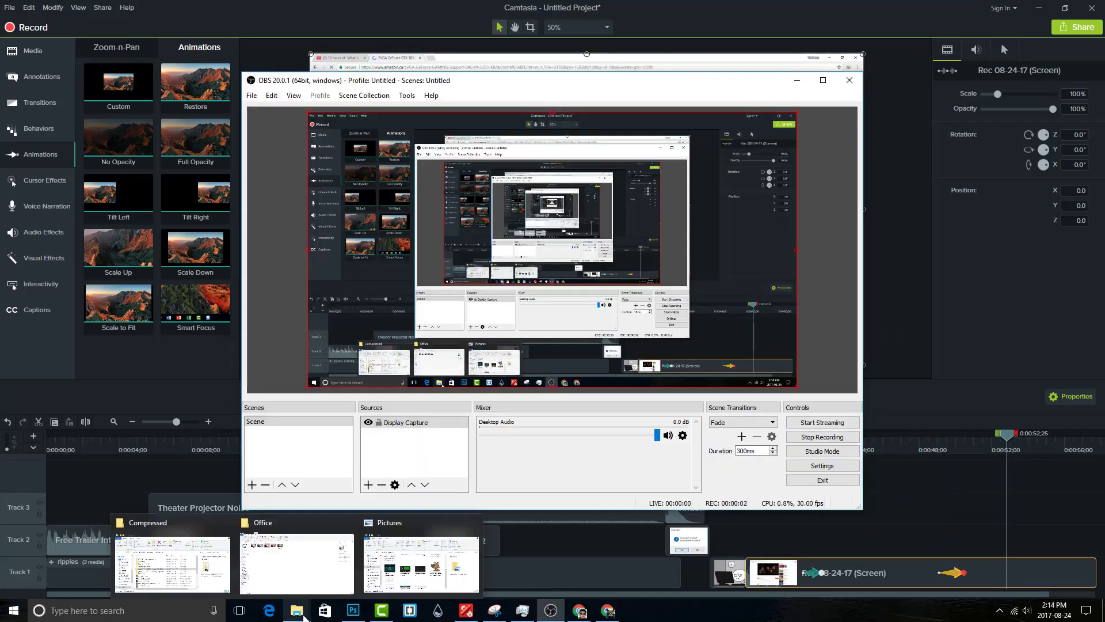
{"action": "left_click", "coordinate": [296, 562]}
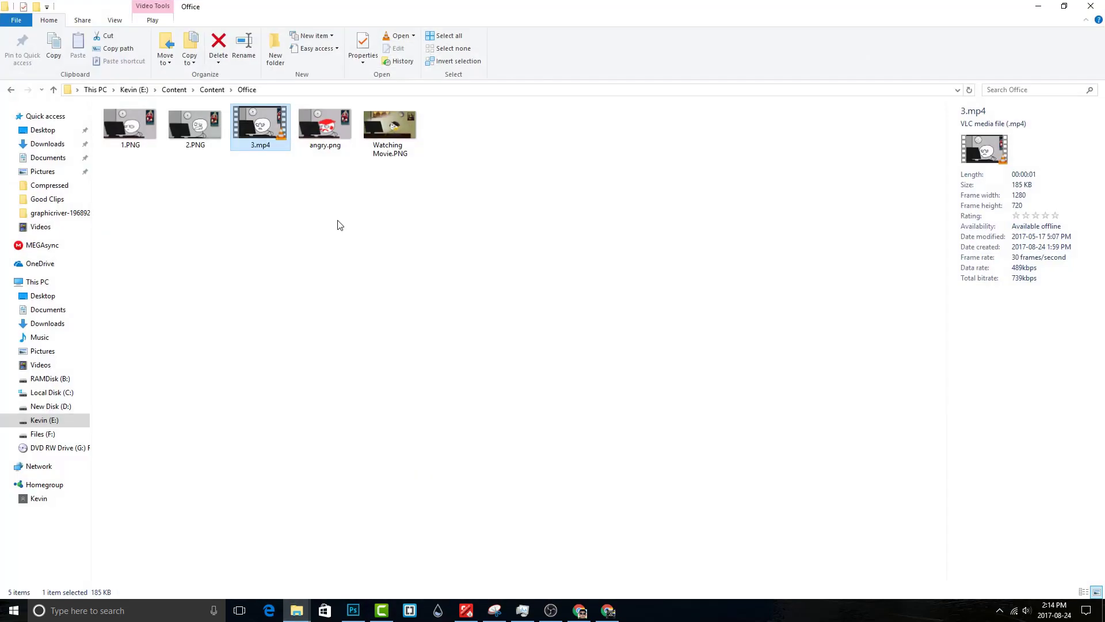
{"action": "left_click", "coordinate": [211, 90]}
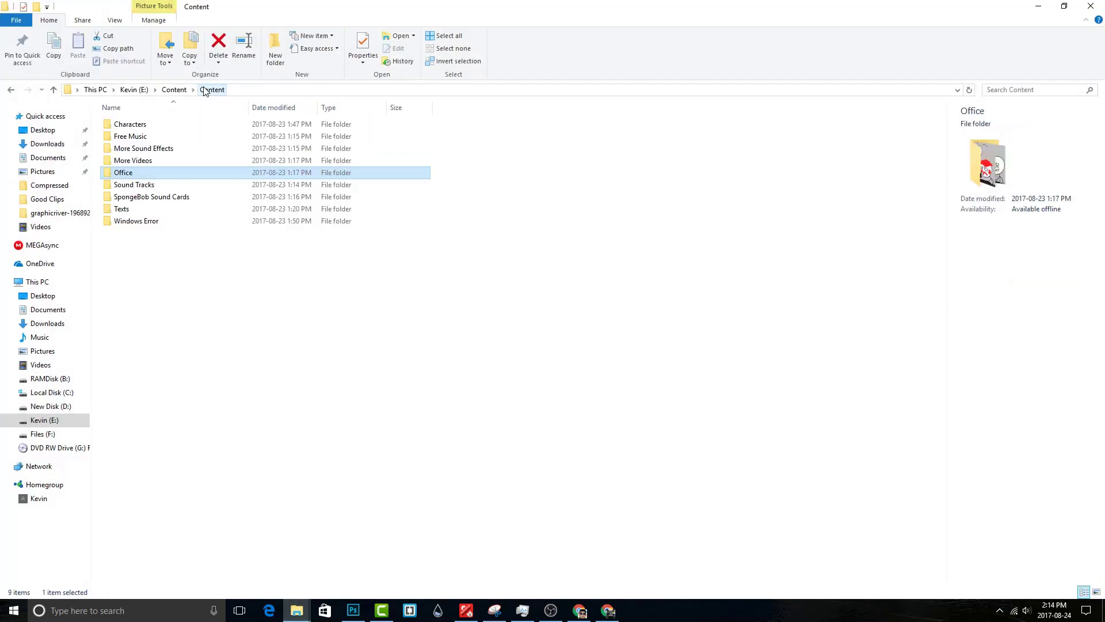
{"action": "double_click", "coordinate": [138, 184]}
{"action": "left_click_drag", "start_coordinate": [153, 126], "coordinate": [460, 447]}
{"action": "left_click_drag", "start_coordinate": [472, 577], "coordinate": [849, 534]}
{"action": "left_click_drag", "start_coordinate": [944, 538], "coordinate": [944, 535]}
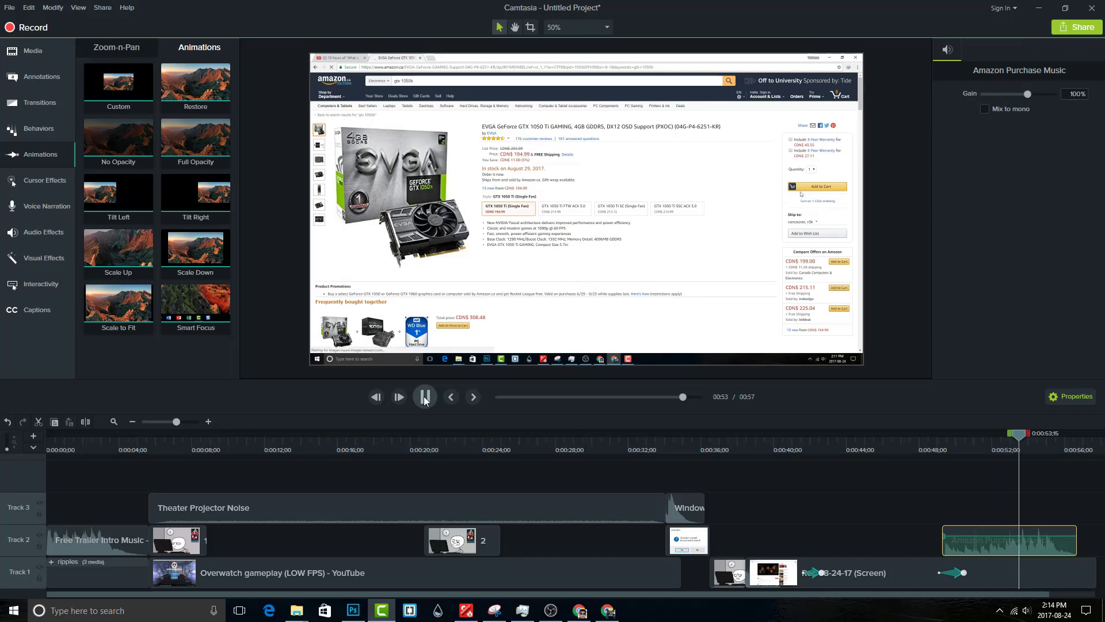
Split the Amazon Purchase Music clip at 0:52;29
{"action": "left_click_drag", "start_coordinate": [1034, 437], "coordinate": [989, 437]}
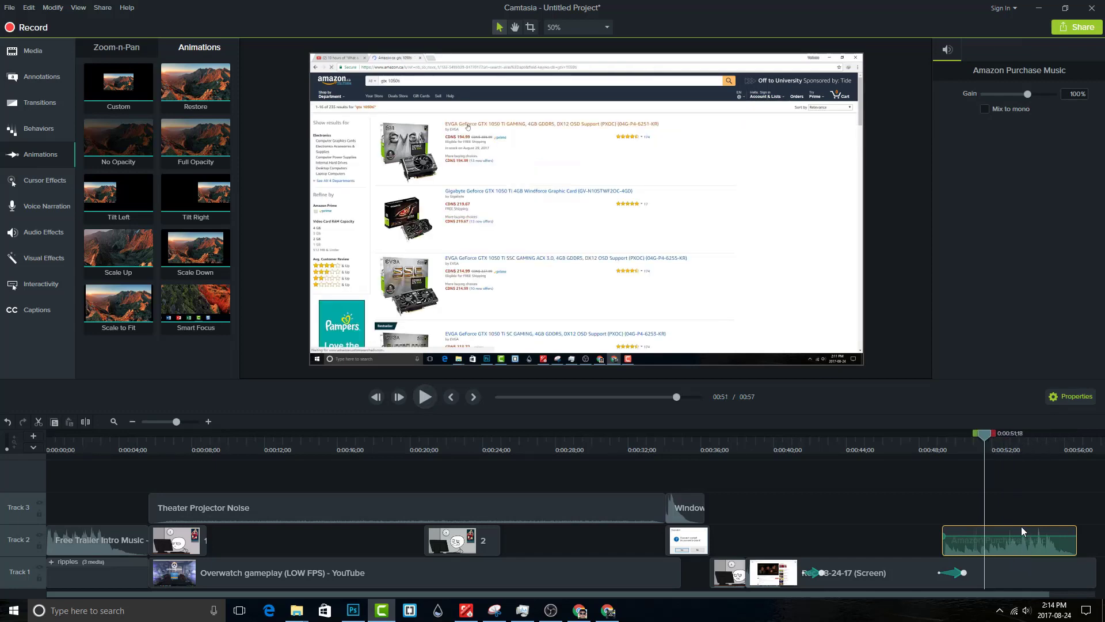
{"action": "scroll", "coordinate": [1014, 531], "scroll_direction": "up", "scroll_amount": 2}
{"action": "left_click", "coordinate": [923, 491]}
{"action": "scroll", "coordinate": [923, 490], "scroll_direction": "down", "scroll_amount": 2}
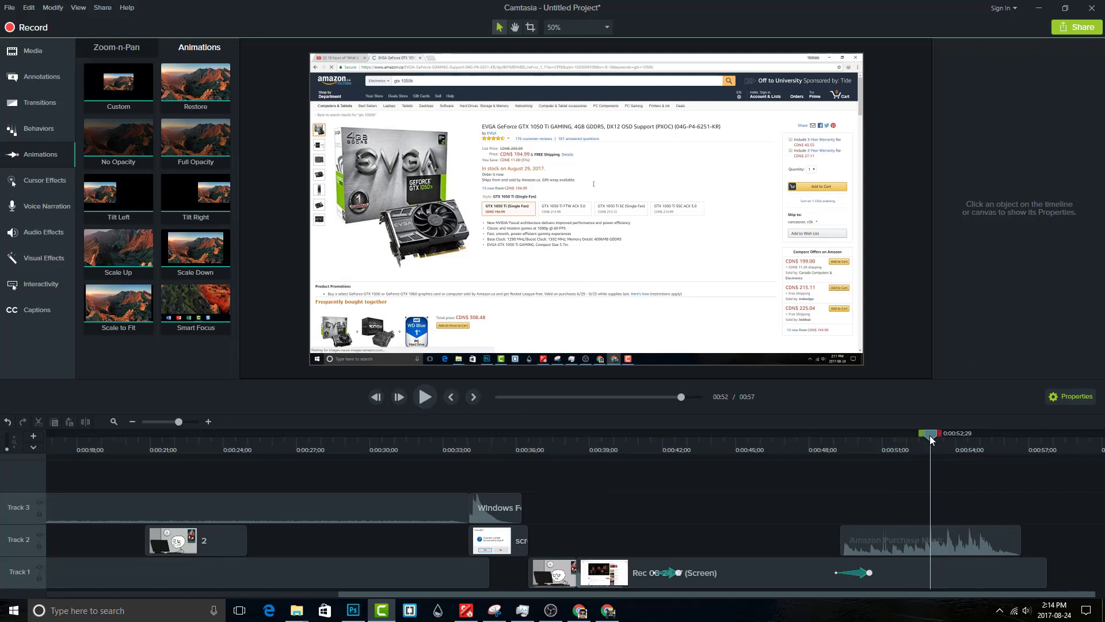
{"action": "left_click", "coordinate": [965, 537]}
{"action": "right_click", "coordinate": [963, 542]}
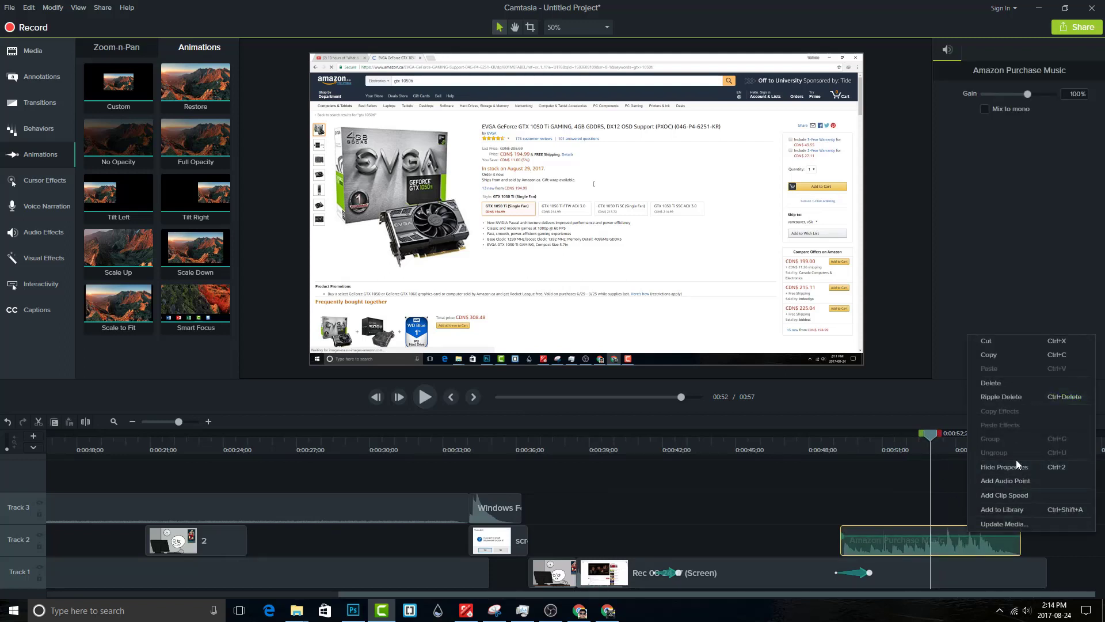
{"action": "key", "text": "s"}
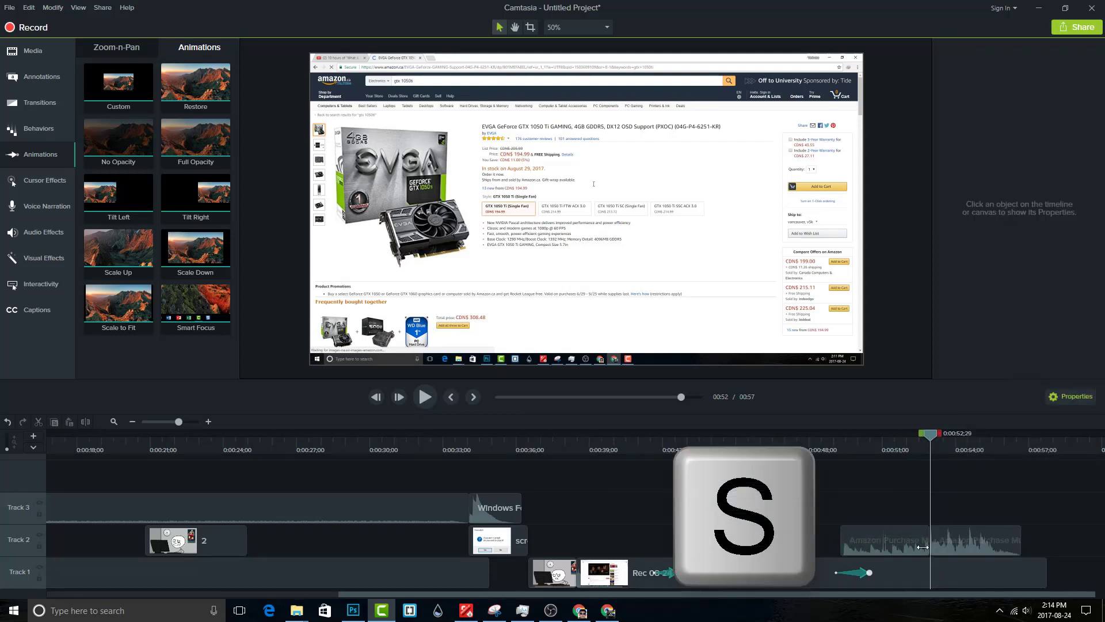
Move the first part of the Amazon music back to about 0:48 and start the second part at 0:53;23
{"action": "left_click_drag", "start_coordinate": [901, 541], "coordinate": [880, 541]}
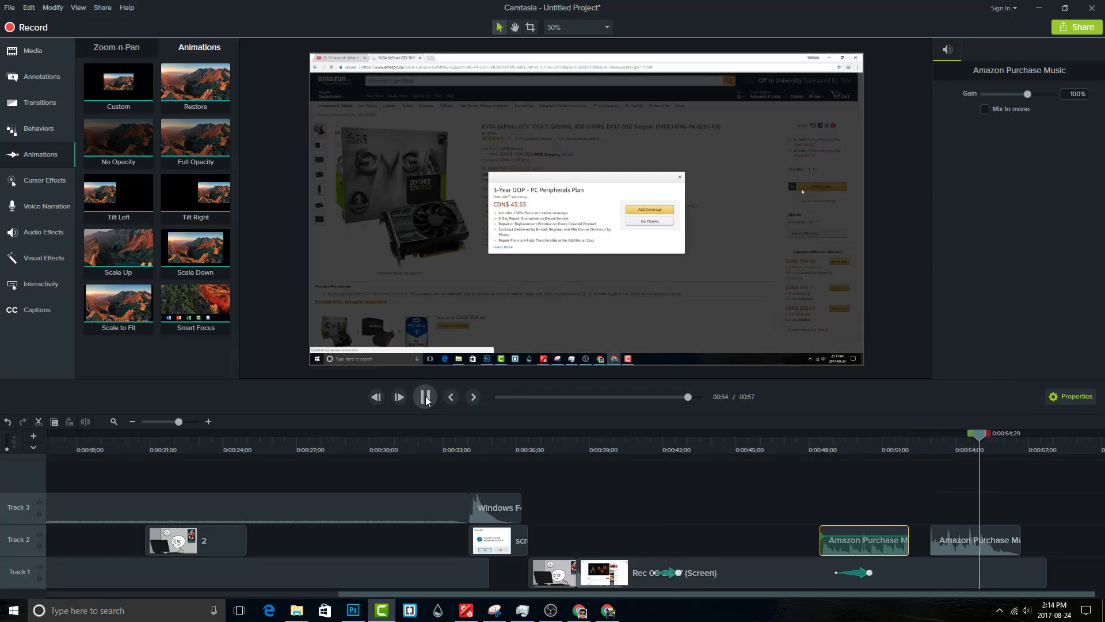
{"action": "key", "text": "XF86AudioLowerVolume"}
{"action": "left_click_drag", "start_coordinate": [1012, 541], "coordinate": [1103, 490]}
{"action": "left_click", "coordinate": [951, 449]}
{"action": "left_click_drag", "start_coordinate": [1064, 541], "coordinate": [1012, 543]}
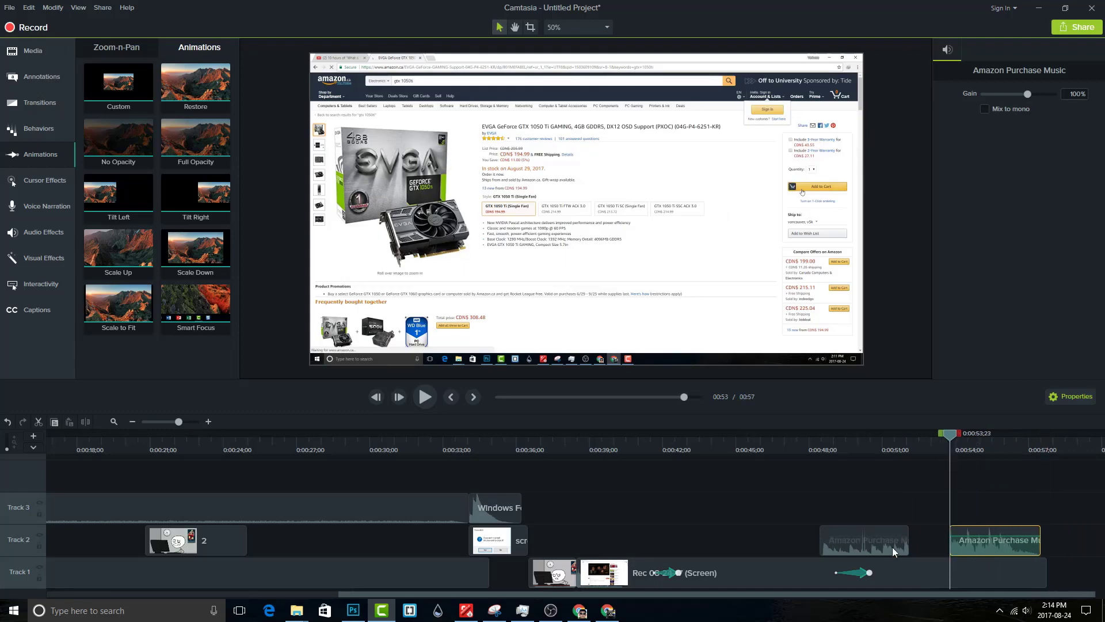
Move the first part of the Amazon music on Track 2 directly against the start of the second part, and play the join
{"action": "left_click_drag", "start_coordinate": [893, 551], "coordinate": [942, 534]}
{"action": "left_click", "coordinate": [844, 446]}
{"action": "key", "text": "XF86AudioLowerVolume"}
{"action": "left_click", "coordinate": [425, 397]}
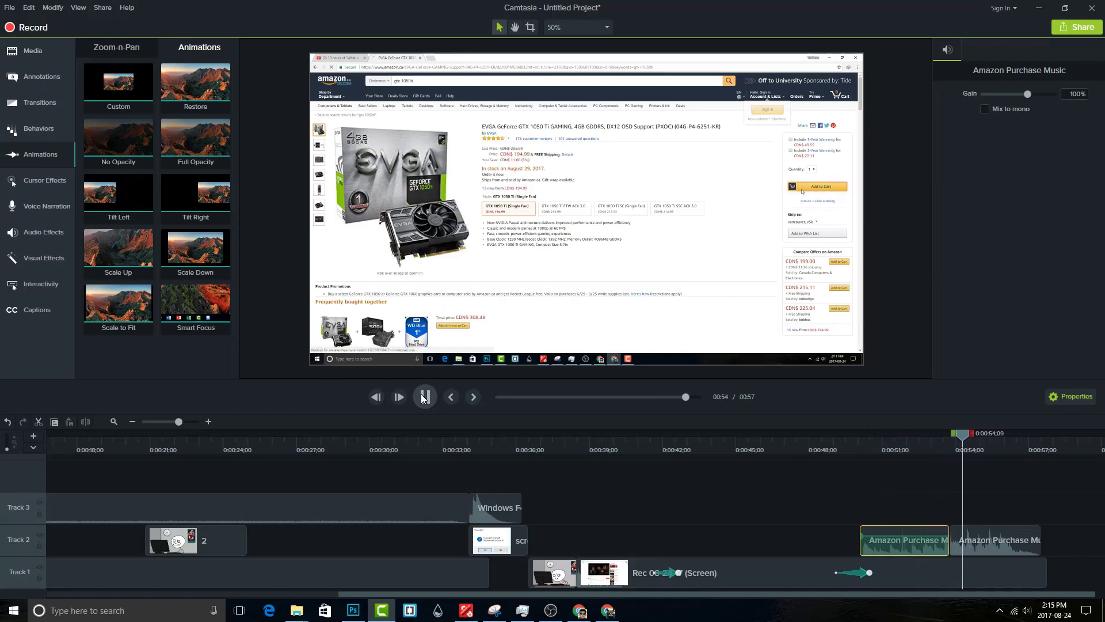
{"action": "left_click", "coordinate": [421, 395]}
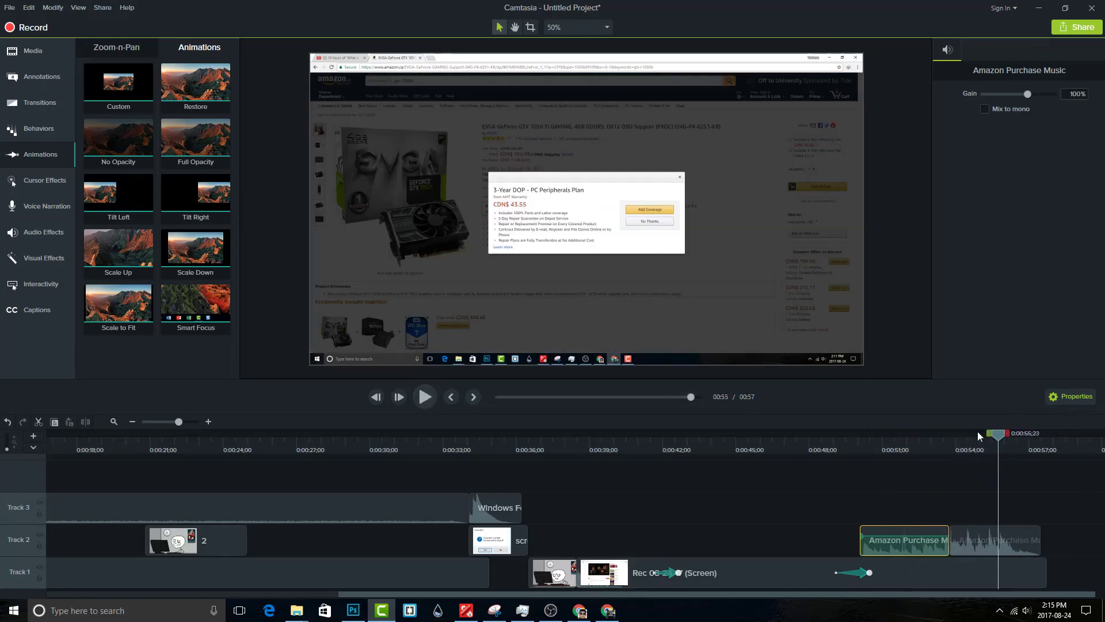
Split the screen recording on Track 1 at 0:53;21, where the second music part begins, and select its last part
{"action": "left_click_drag", "start_coordinate": [991, 441], "coordinate": [962, 444]}
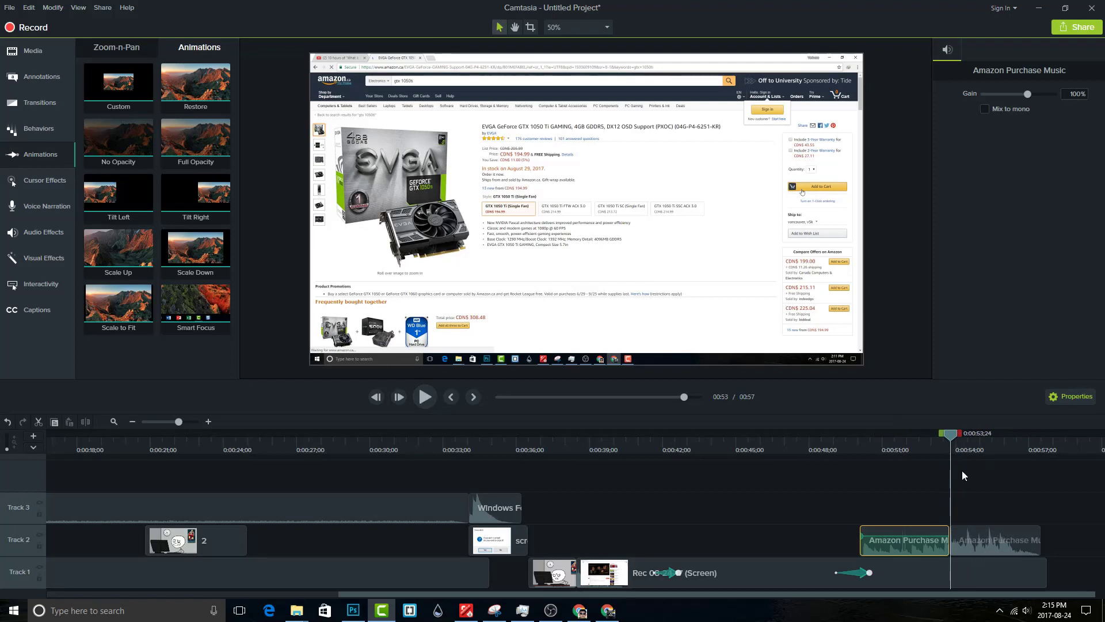
{"action": "key", "text": "s"}
{"action": "left_click", "coordinate": [994, 568]}
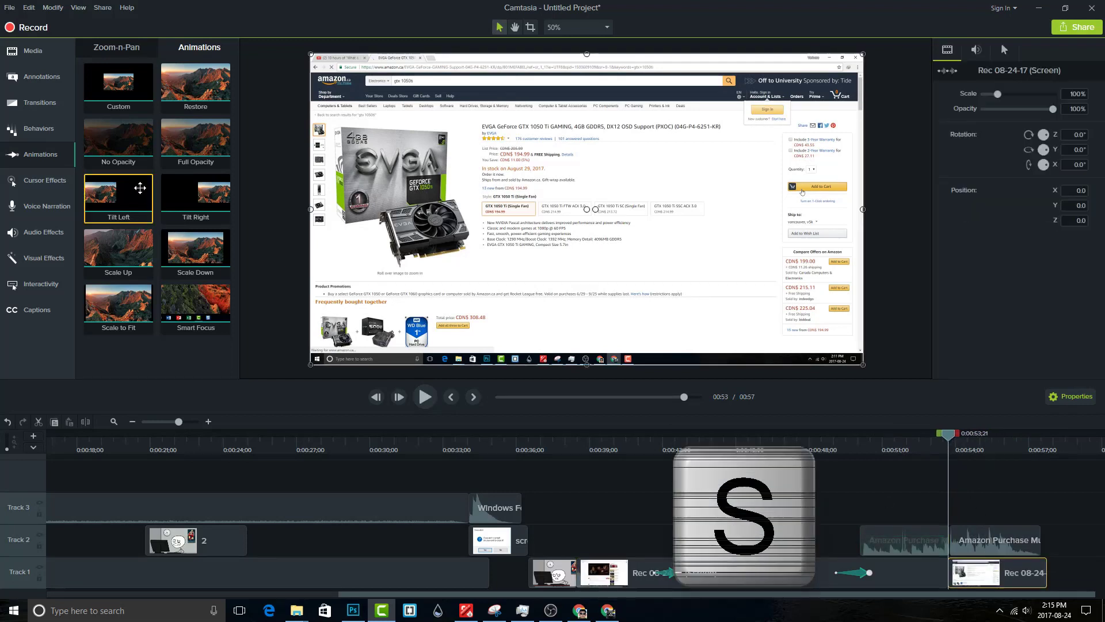
Apply the Color Adjustment visual effect to the last part of the screen recording and play the change from 0:52;13
{"action": "left_click", "coordinate": [35, 181]}
{"action": "left_click", "coordinate": [36, 231]}
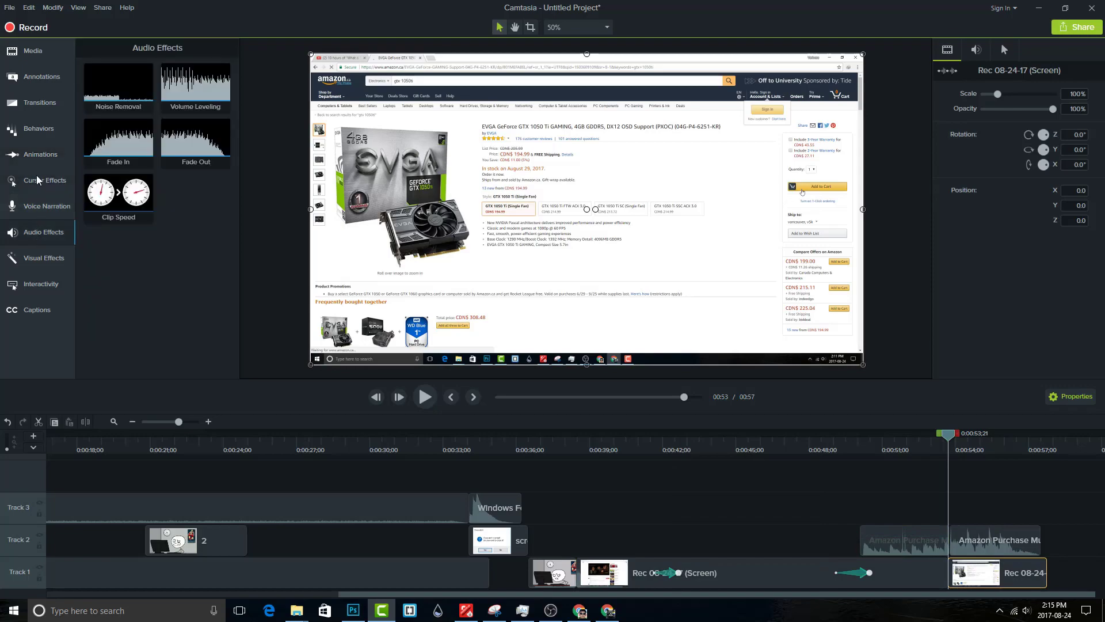
{"action": "left_click", "coordinate": [44, 258]}
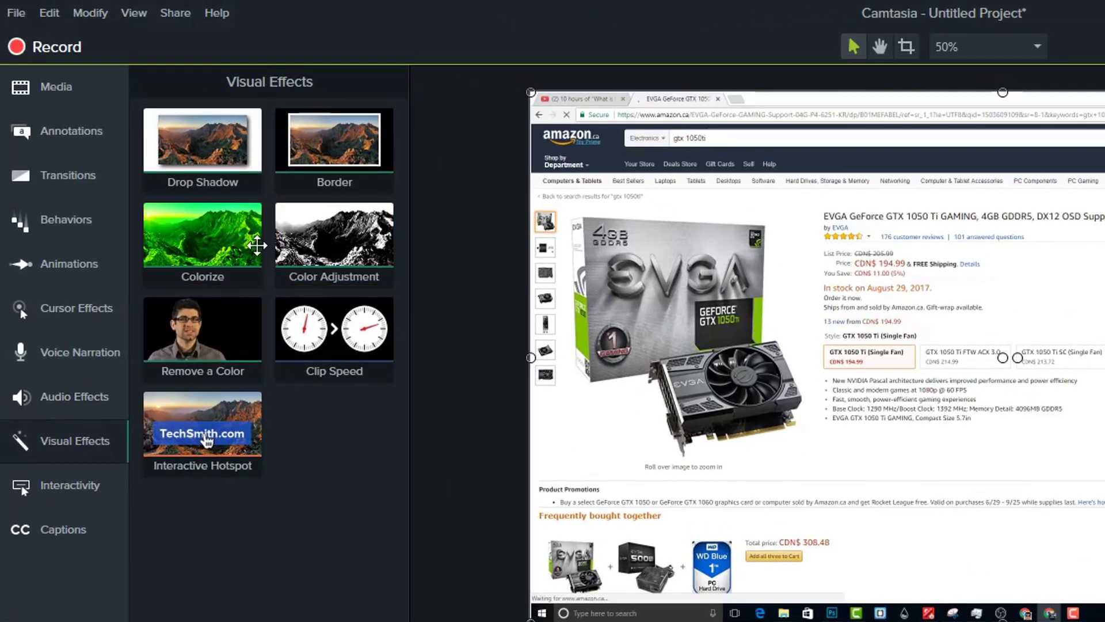
{"action": "left_click_drag", "start_coordinate": [343, 250], "coordinate": [931, 527]}
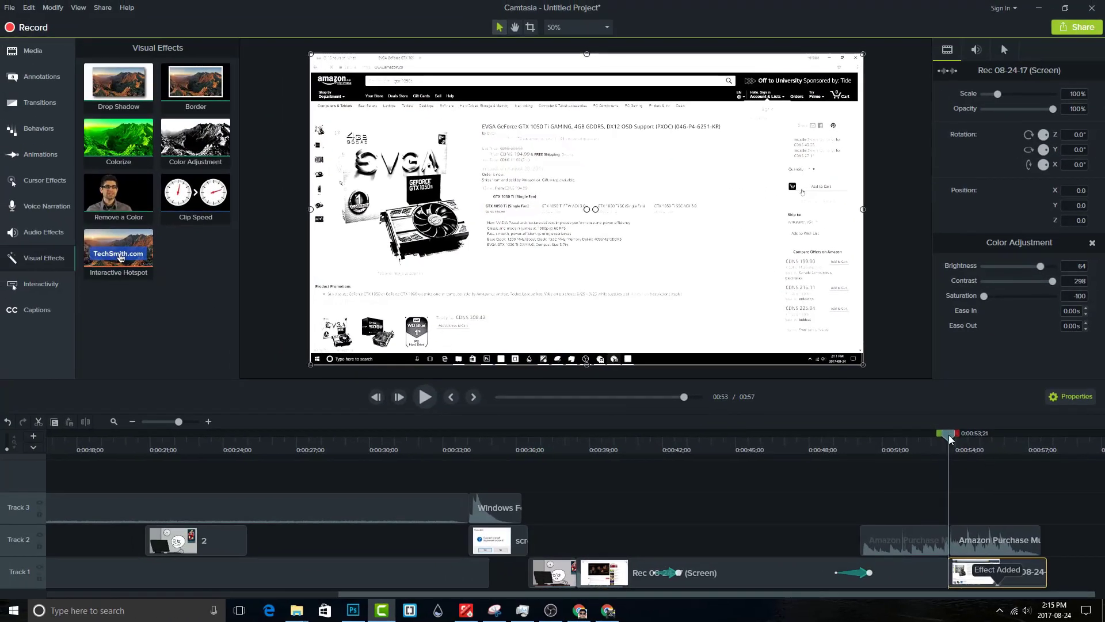
{"action": "left_click_drag", "start_coordinate": [950, 439], "coordinate": [920, 443]}
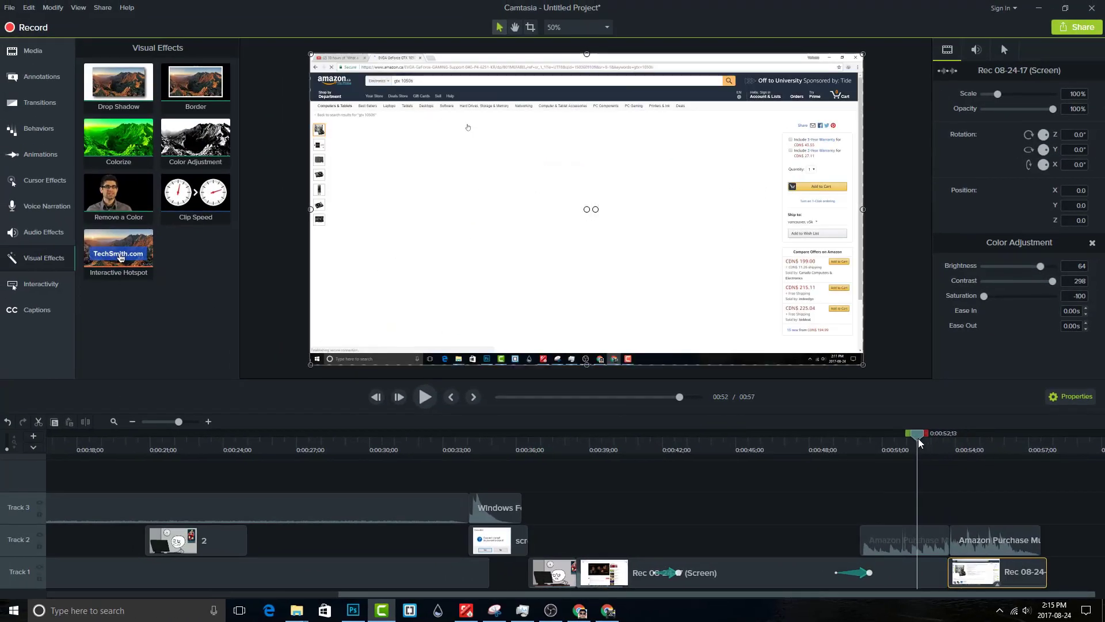
{"action": "left_click", "coordinate": [425, 398]}
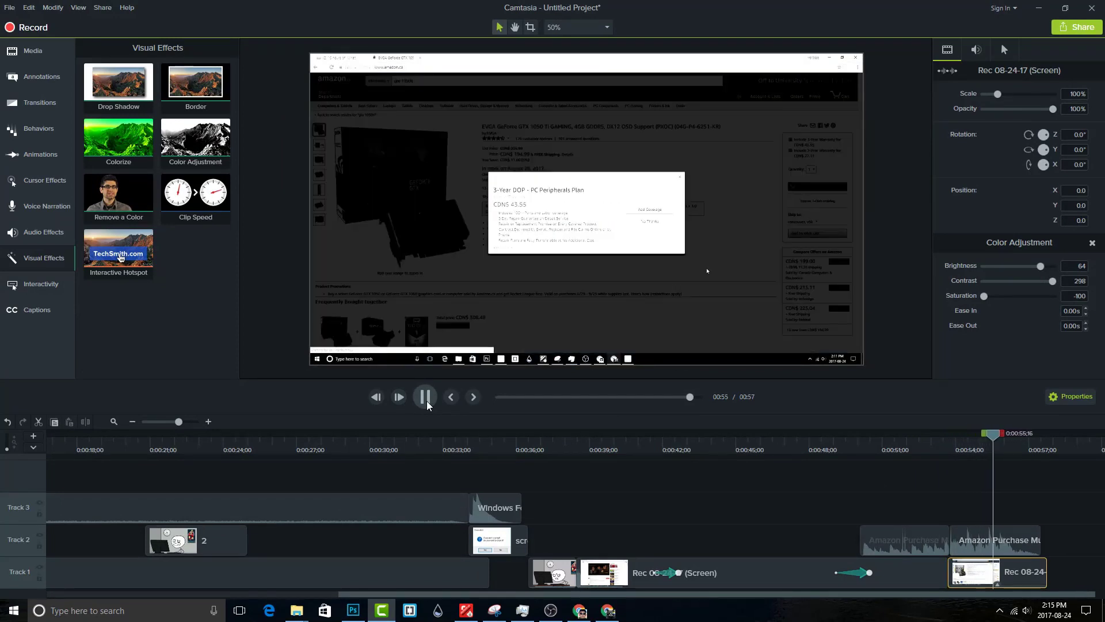
{"action": "left_click", "coordinate": [425, 397]}
Split the colour-adjusted recording part at 0:54;14 and delete everything after the cut
{"action": "left_click", "coordinate": [970, 441]}
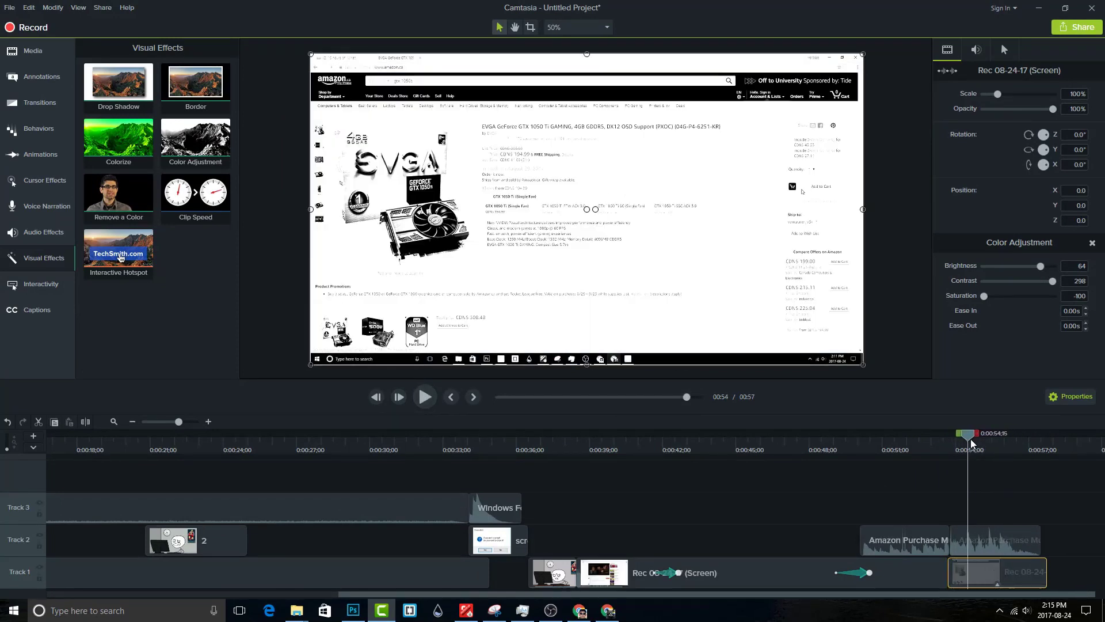
{"action": "key", "text": "s"}
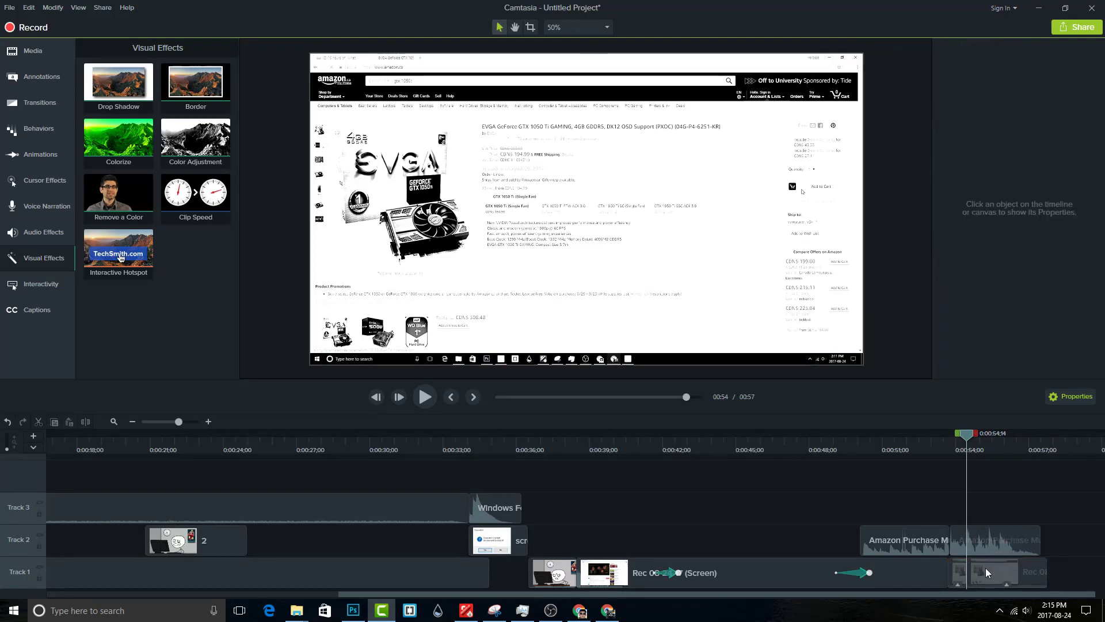
{"action": "left_click", "coordinate": [987, 569]}
{"action": "key", "text": "Delete"}
Scale the short colour-adjusted clip to 162.2%, position it at X -597.3, Y -148.0, and play the result from 0:52;19
{"action": "left_click_drag", "start_coordinate": [965, 437], "coordinate": [963, 438]}
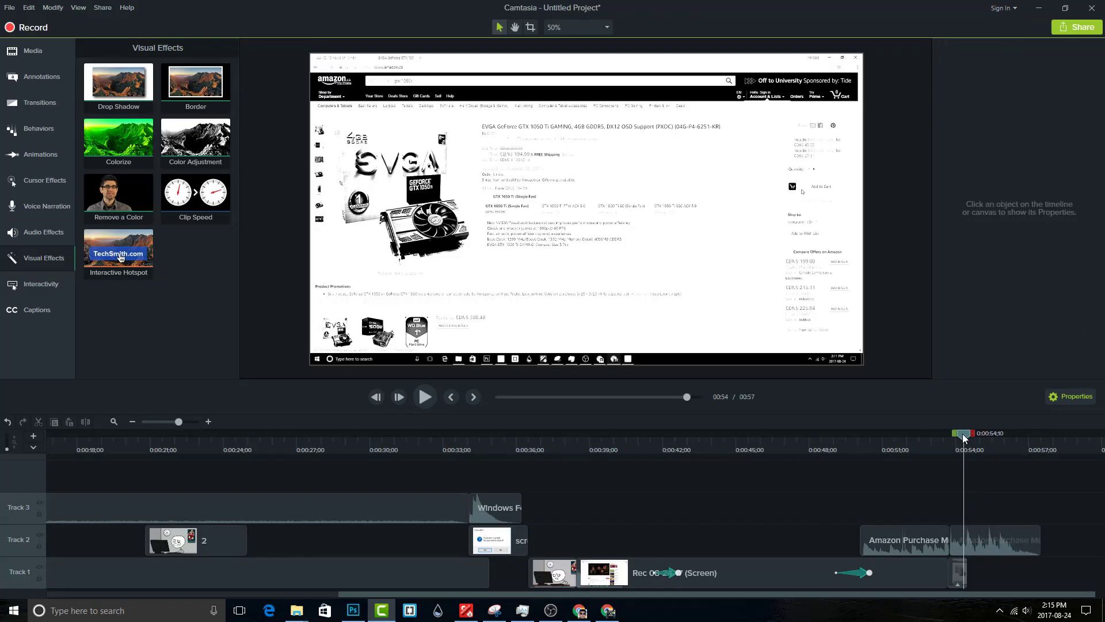
{"action": "scroll", "coordinate": [773, 298], "scroll_direction": "down", "scroll_amount": 1}
{"action": "left_click", "coordinate": [721, 282]}
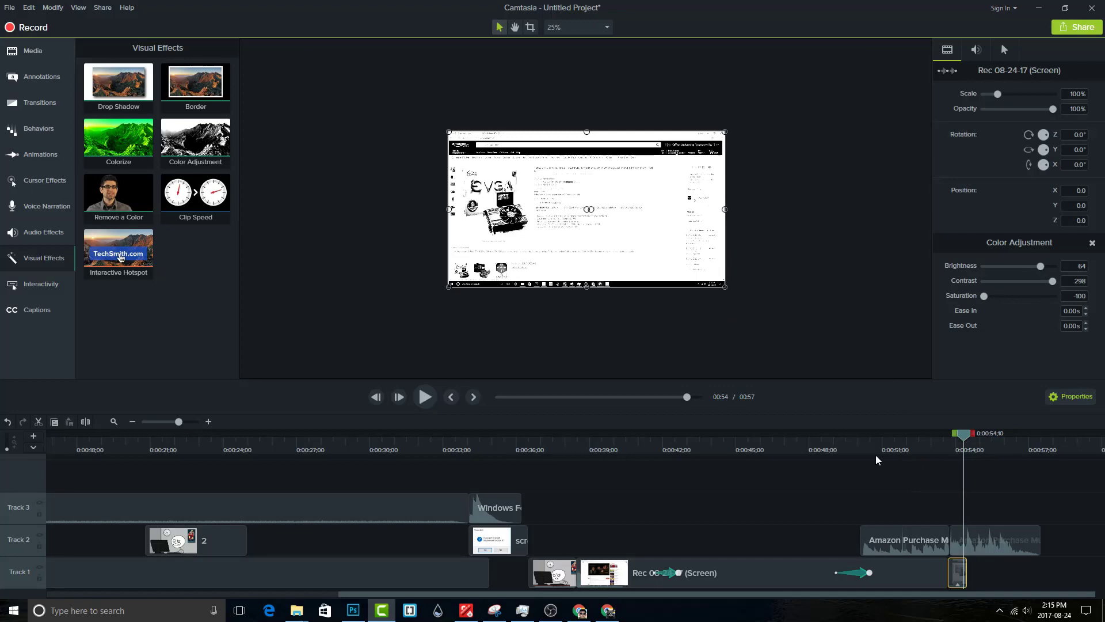
{"action": "left_click_drag", "start_coordinate": [726, 288], "coordinate": [870, 383]}
{"action": "left_click_drag", "start_coordinate": [601, 235], "coordinate": [441, 213]}
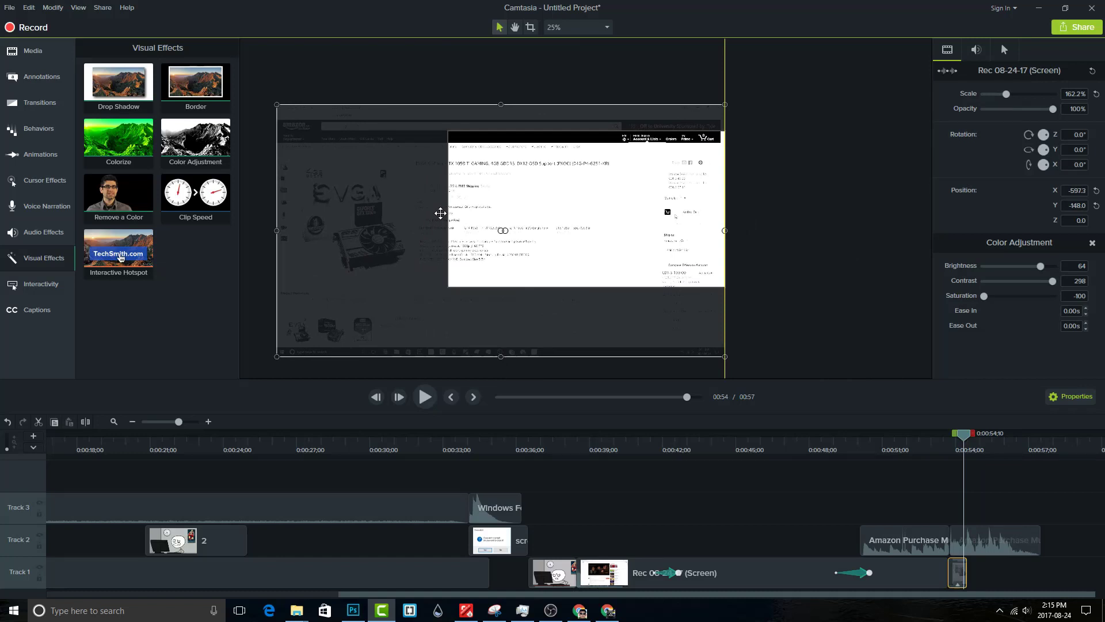
{"action": "left_click", "coordinate": [922, 441]}
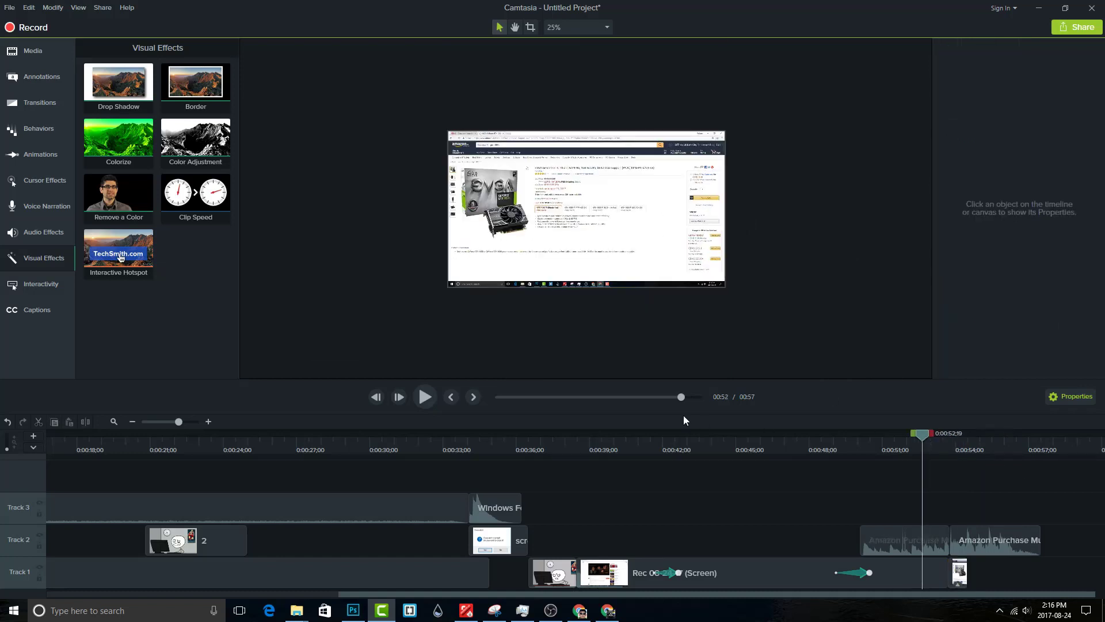
{"action": "left_click", "coordinate": [426, 403]}
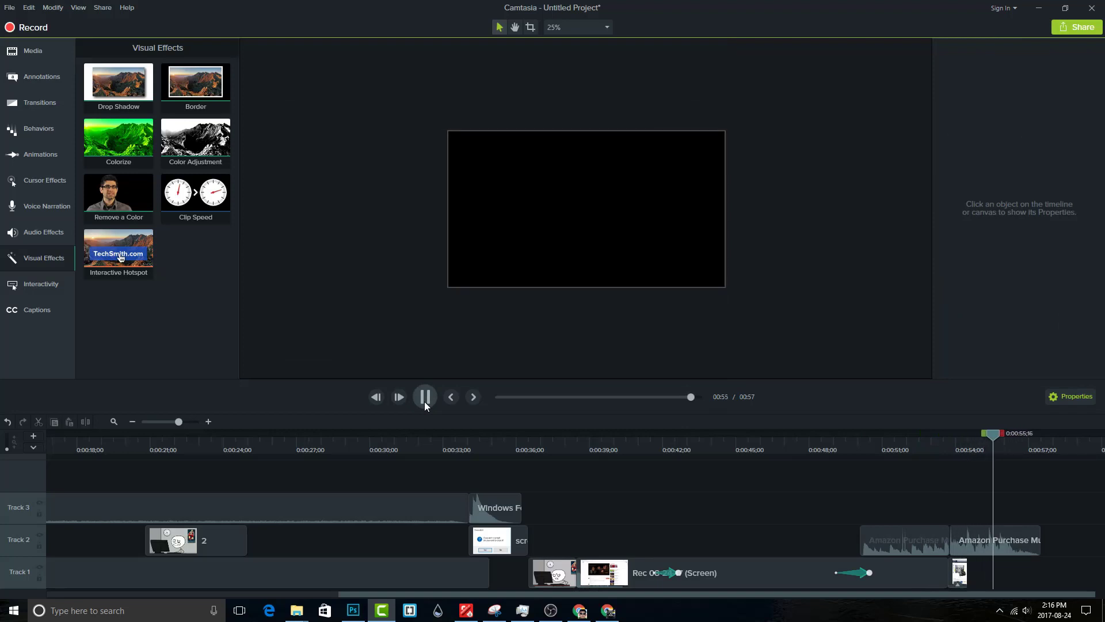
{"action": "left_click", "coordinate": [425, 400]}
Extend the frame at 0:54;10 in the short colour-adjusted clip with a duration of 2 seconds
{"action": "left_click", "coordinate": [958, 450]}
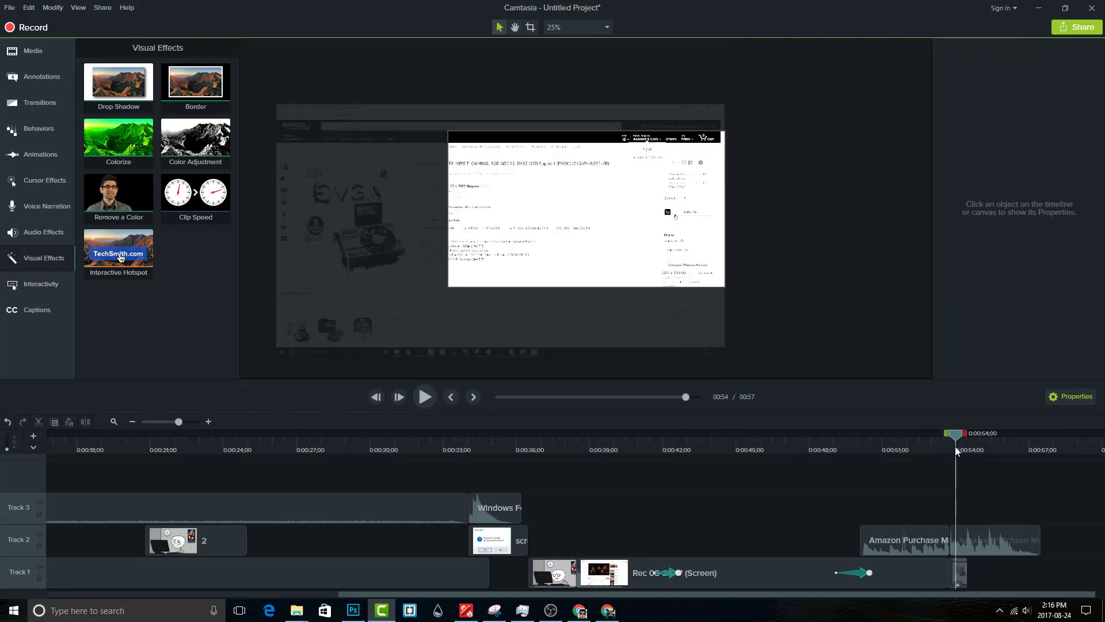
{"action": "left_click", "coordinate": [958, 573]}
{"action": "right_click", "coordinate": [961, 574]}
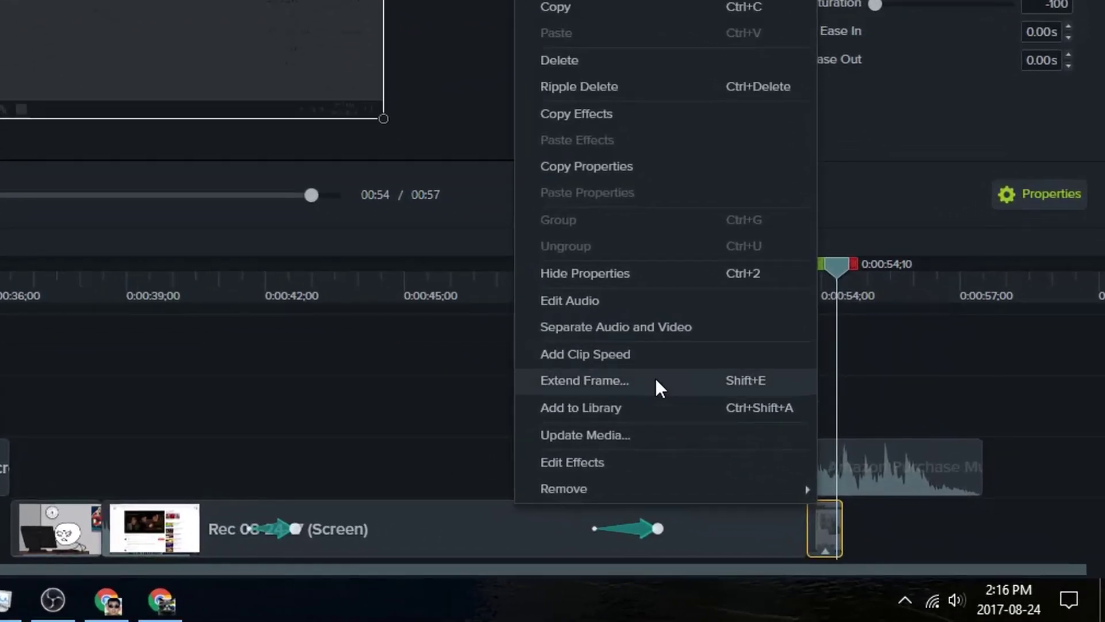
{"action": "left_click", "coordinate": [822, 490]}
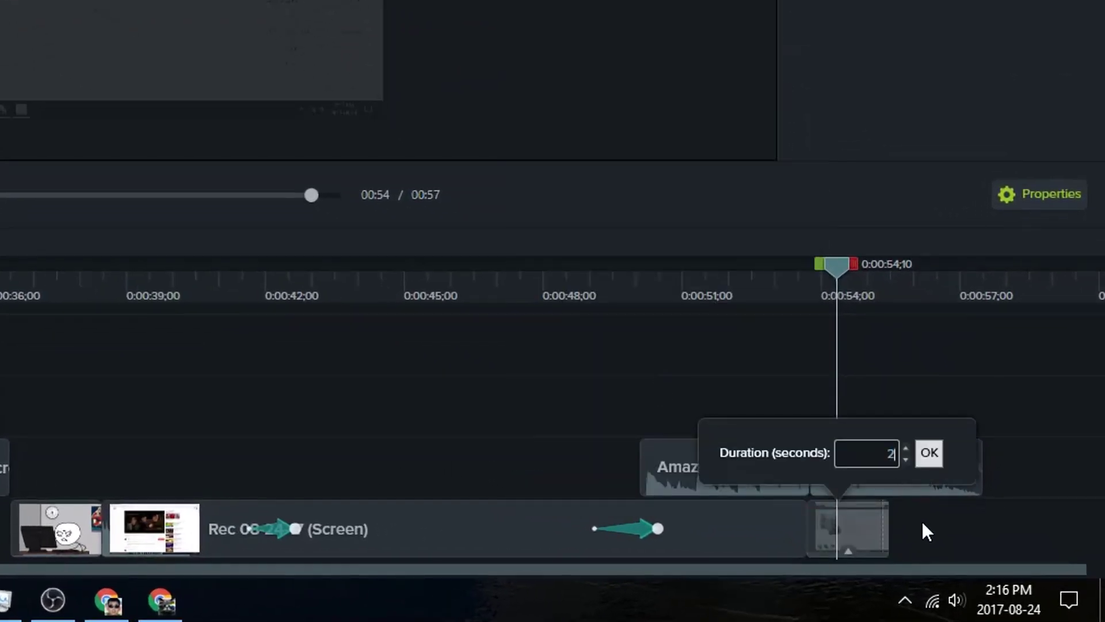
{"action": "type", "text": "2"}
{"action": "left_click", "coordinate": [921, 458]}
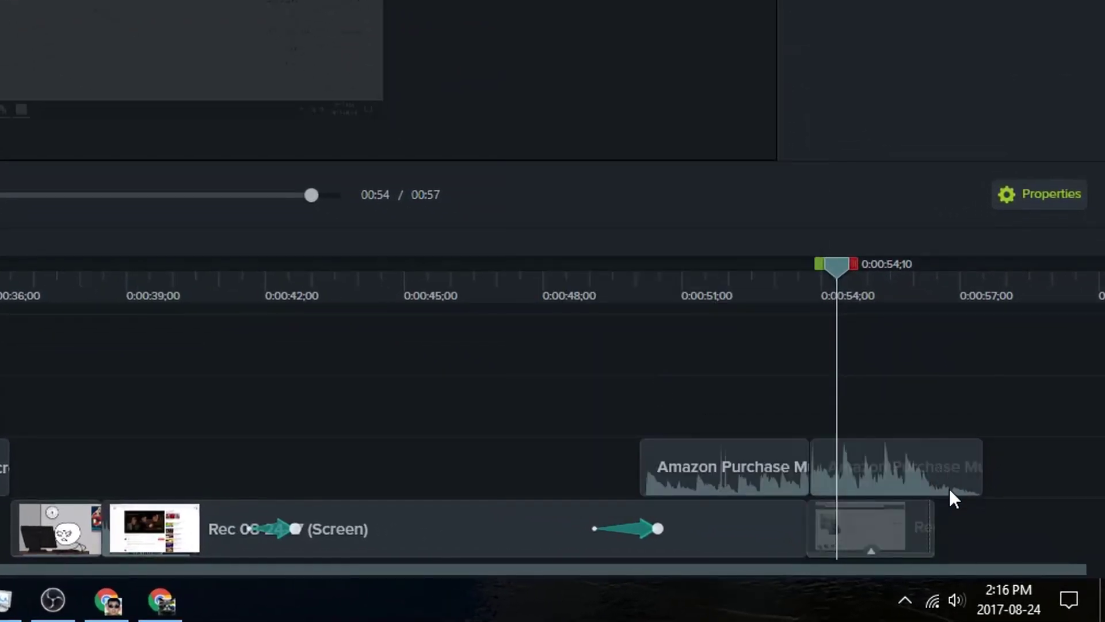
Lengthen the extended-frame clip on Track 1 to the end of the Amazon music, and play it from 0:52;02
{"action": "right_click", "coordinate": [906, 520]}
{"action": "left_click", "coordinate": [978, 539]}
{"action": "left_click_drag", "start_coordinate": [932, 518], "coordinate": [982, 518]}
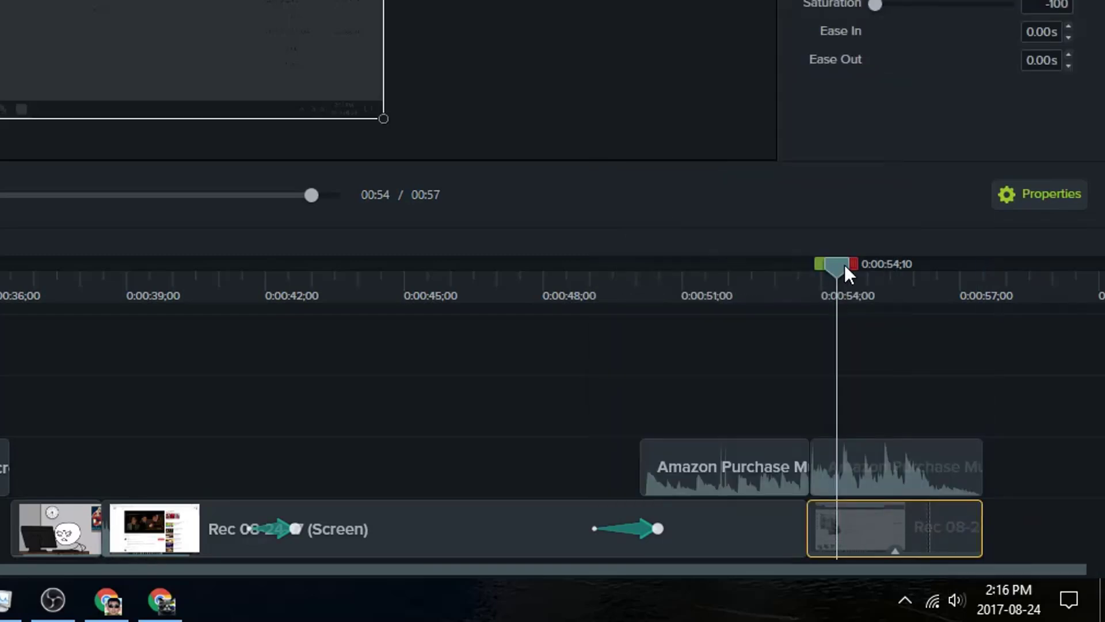
{"action": "left_click_drag", "start_coordinate": [844, 265], "coordinate": [741, 293]}
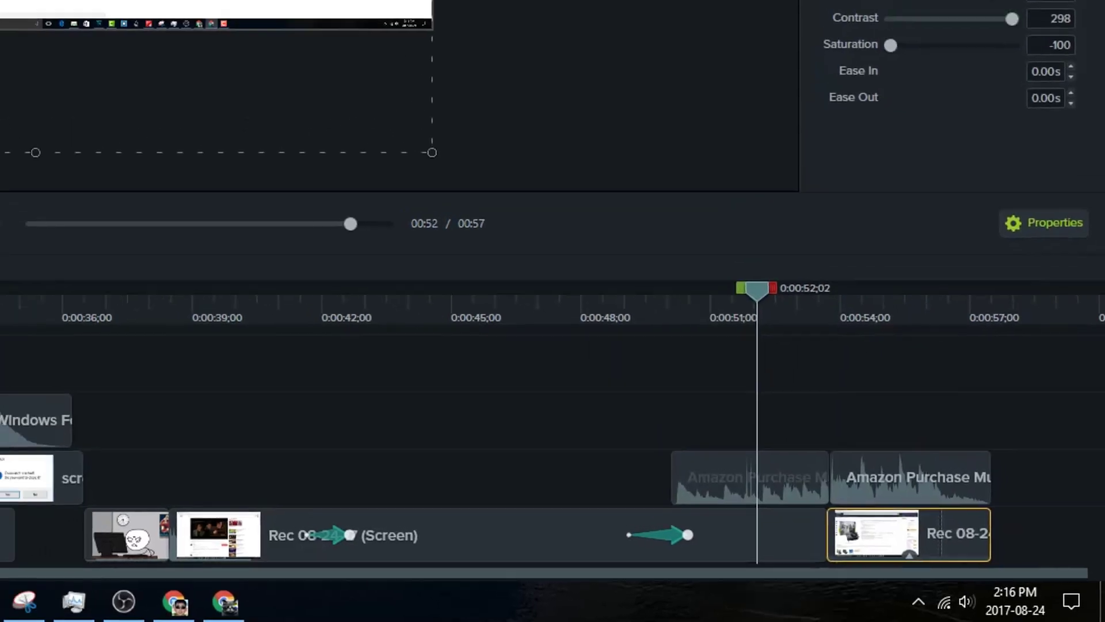
{"action": "left_click", "coordinate": [360, 375]}
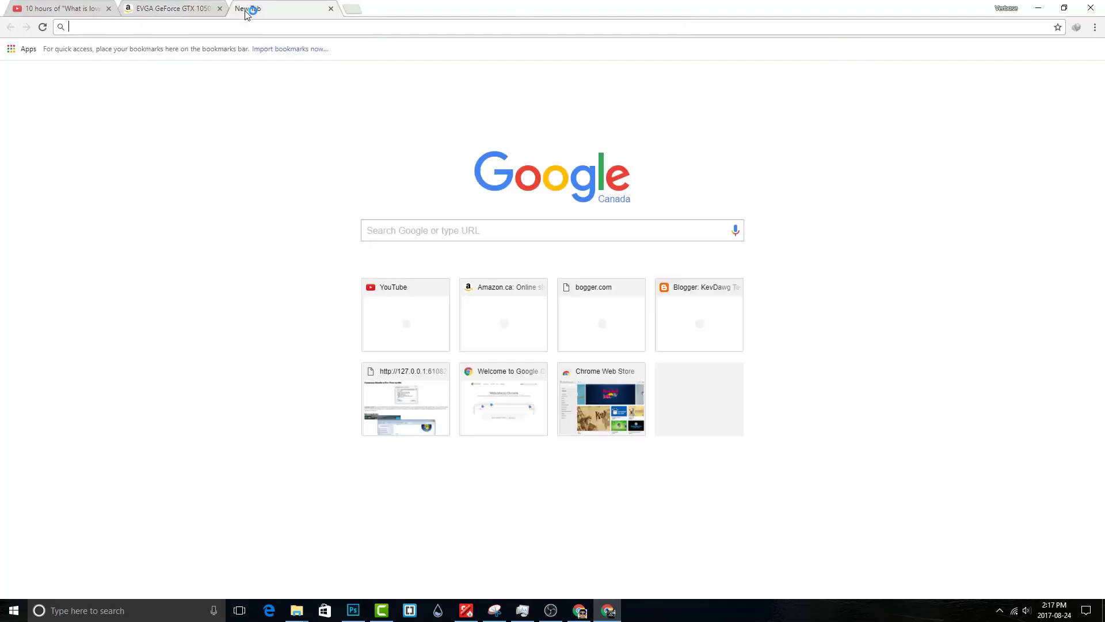
Search Google Images in Chrome for "to be continued" and save the black arrow picture from Know Your Meme as med.png
{"action": "type", "text": "o be continued"}
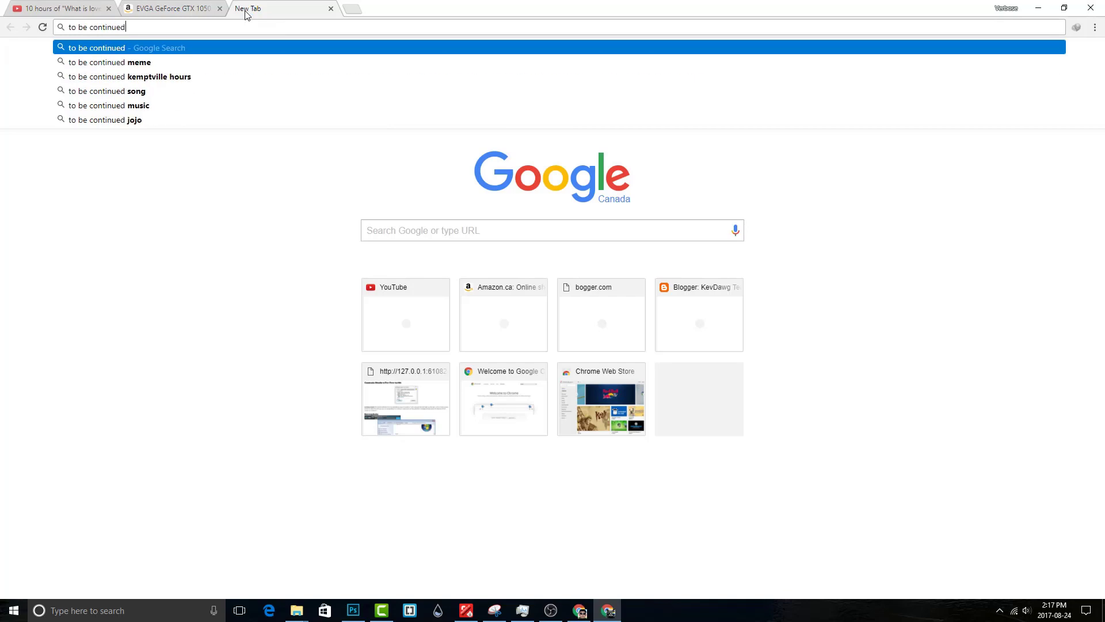
{"action": "key", "text": "Return"}
{"action": "left_click", "coordinate": [135, 95]}
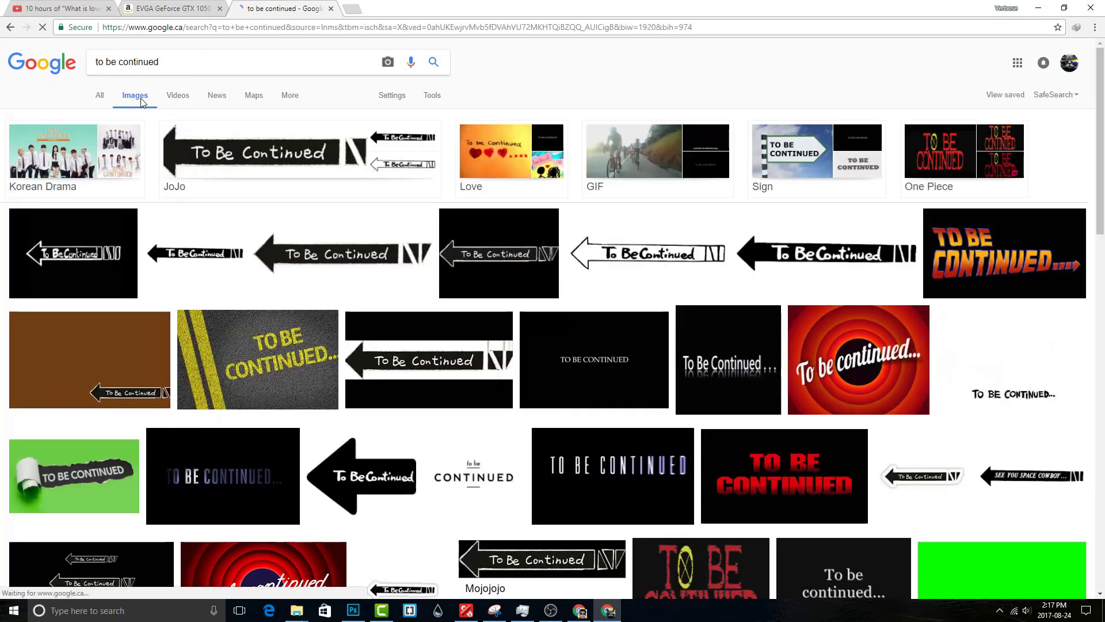
{"action": "left_click", "coordinate": [322, 252]}
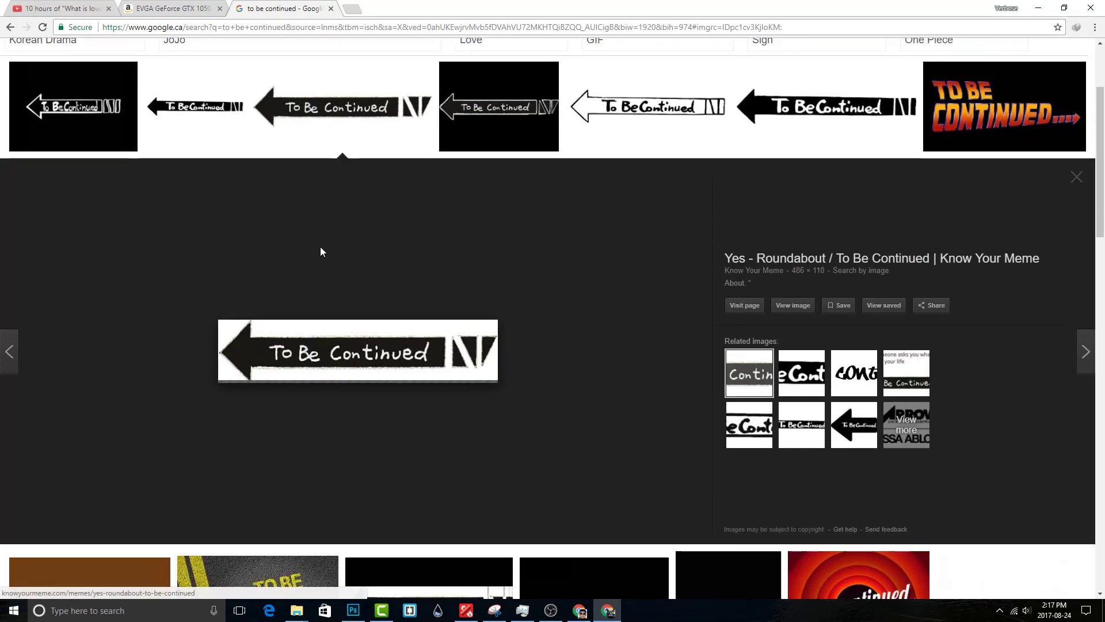
{"action": "right_click", "coordinate": [376, 350]}
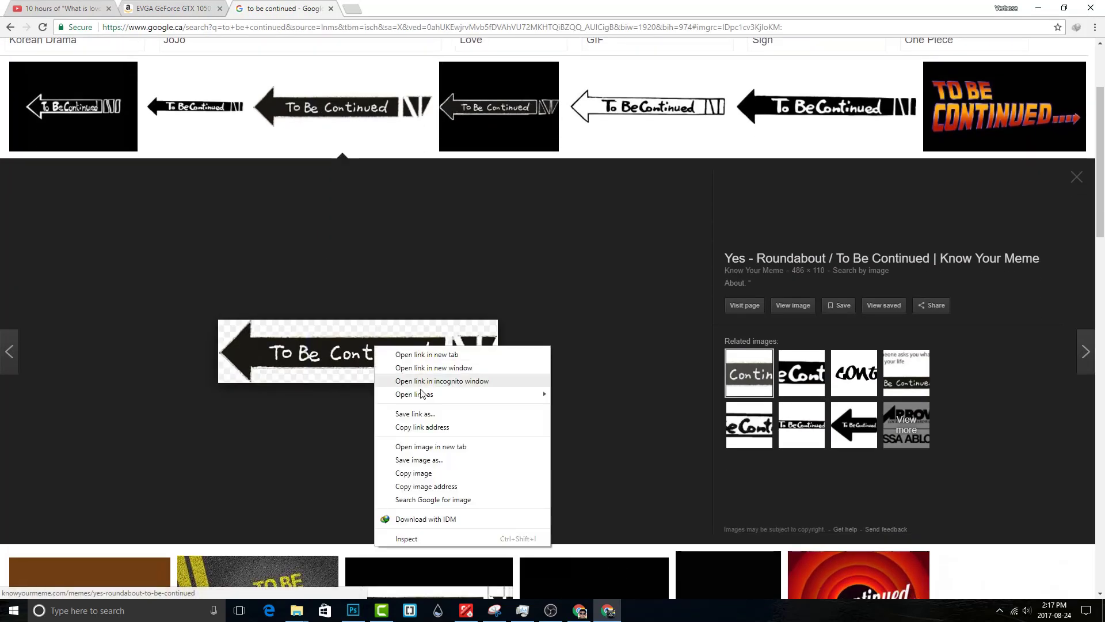
{"action": "left_click", "coordinate": [447, 464]}
{"action": "key", "text": "Return"}
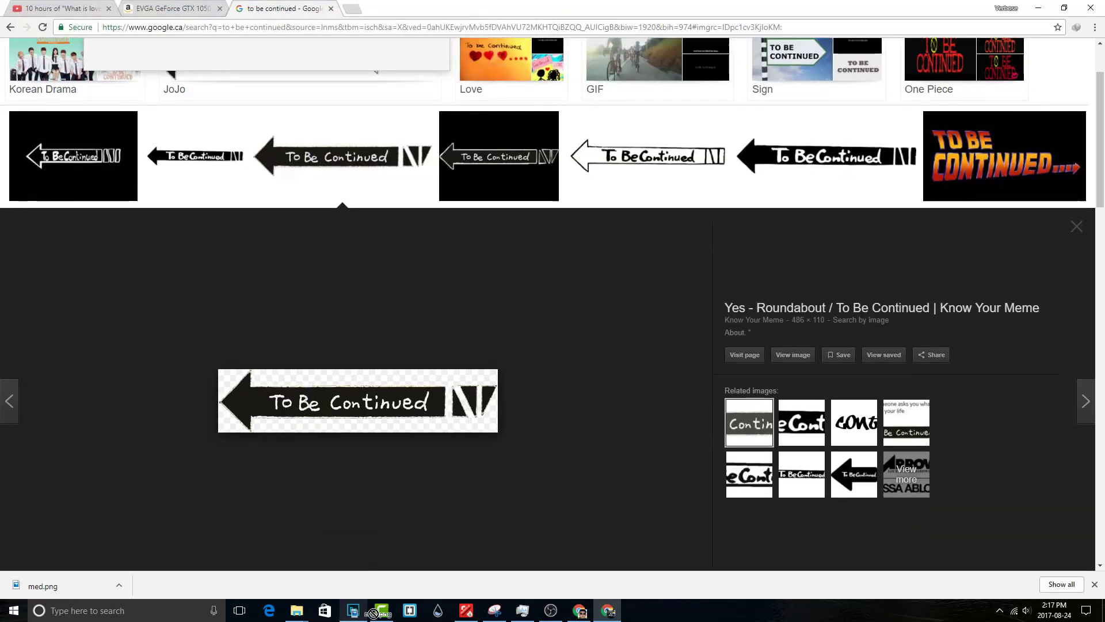
Back in Camtasia, add med.png to Track 3 above the second music part, matching its length, and place it off-canvas at X 1195.0, Y -485.0
{"action": "left_click_drag", "start_coordinate": [374, 613], "coordinate": [989, 510]}
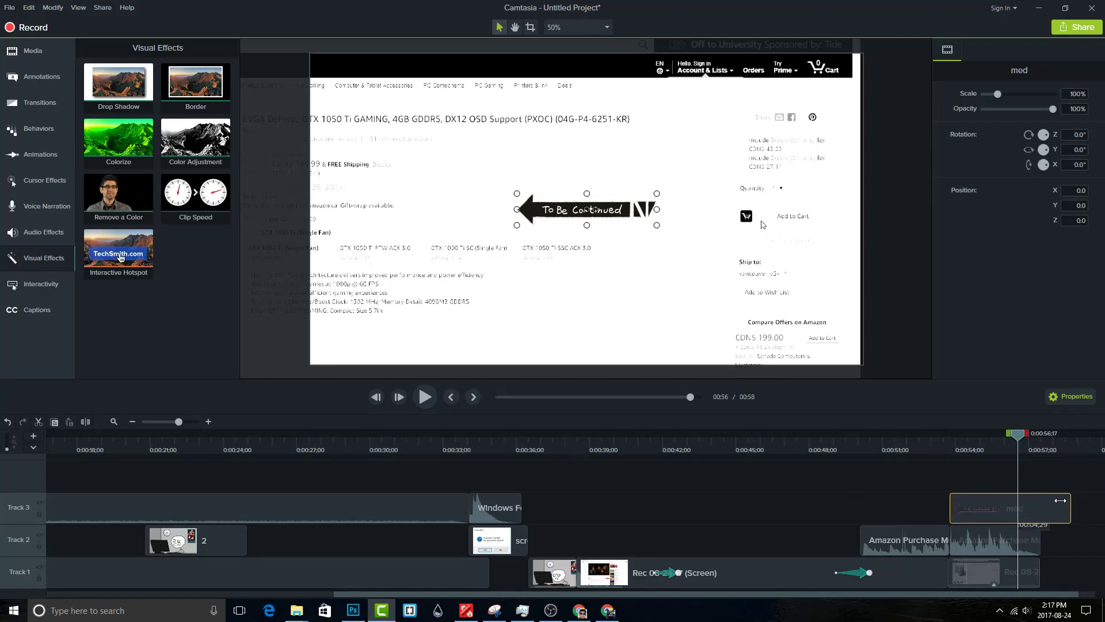
{"action": "left_click_drag", "start_coordinate": [606, 210], "coordinate": [880, 342]}
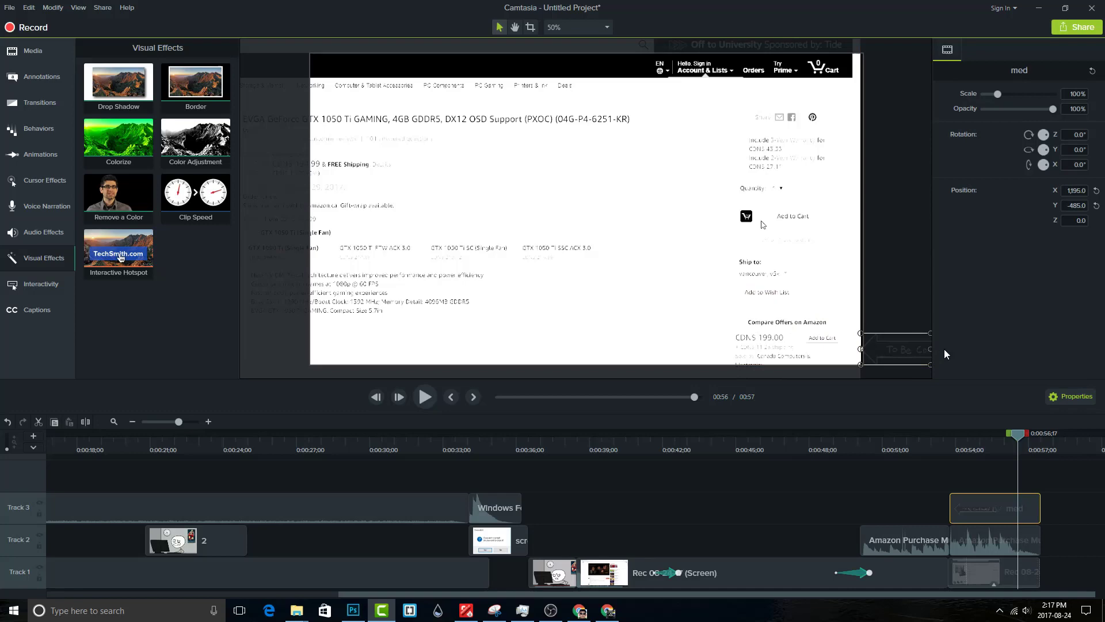
Animate the arrow image from the start of its clip so it slides in to X -689.0, Y -457.0, and play it
{"action": "left_click", "coordinate": [40, 154]}
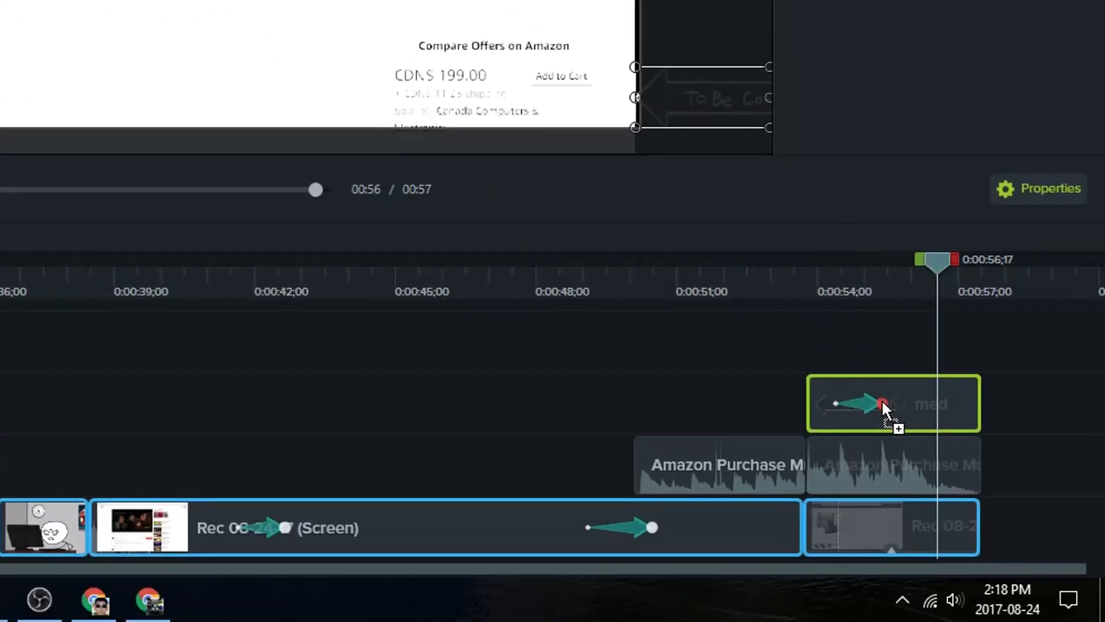
{"action": "left_click_drag", "start_coordinate": [882, 399], "coordinate": [141, 415]}
{"action": "left_click_drag", "start_coordinate": [251, 527], "coordinate": [116, 522]}
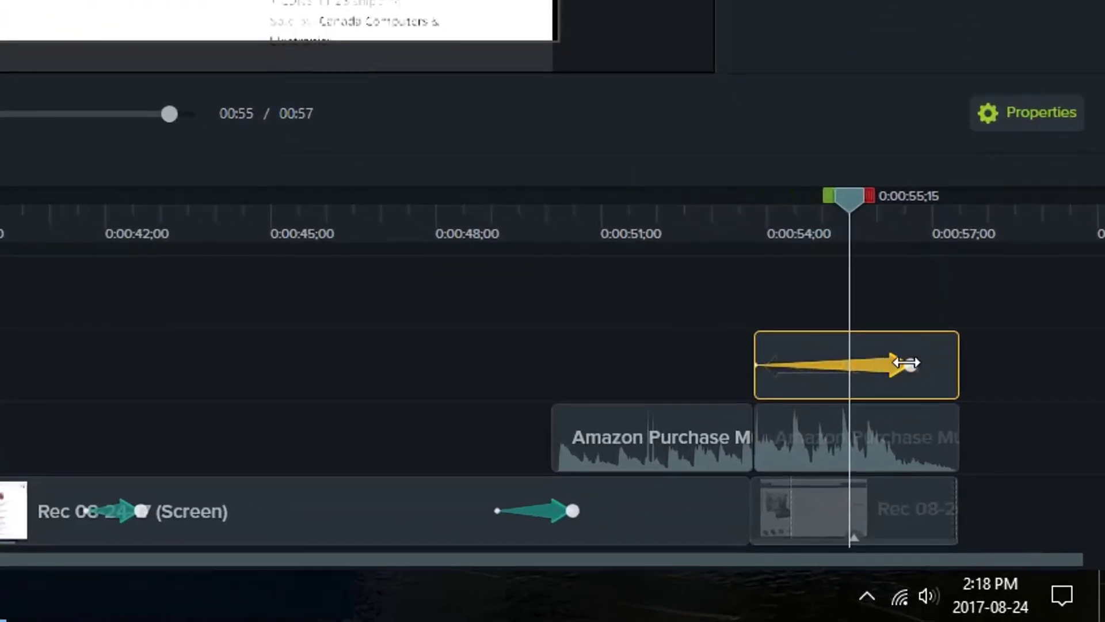
{"action": "left_click_drag", "start_coordinate": [906, 363], "coordinate": [822, 364]}
{"action": "left_click", "coordinate": [656, 201]}
{"action": "left_click", "coordinate": [420, 397]}
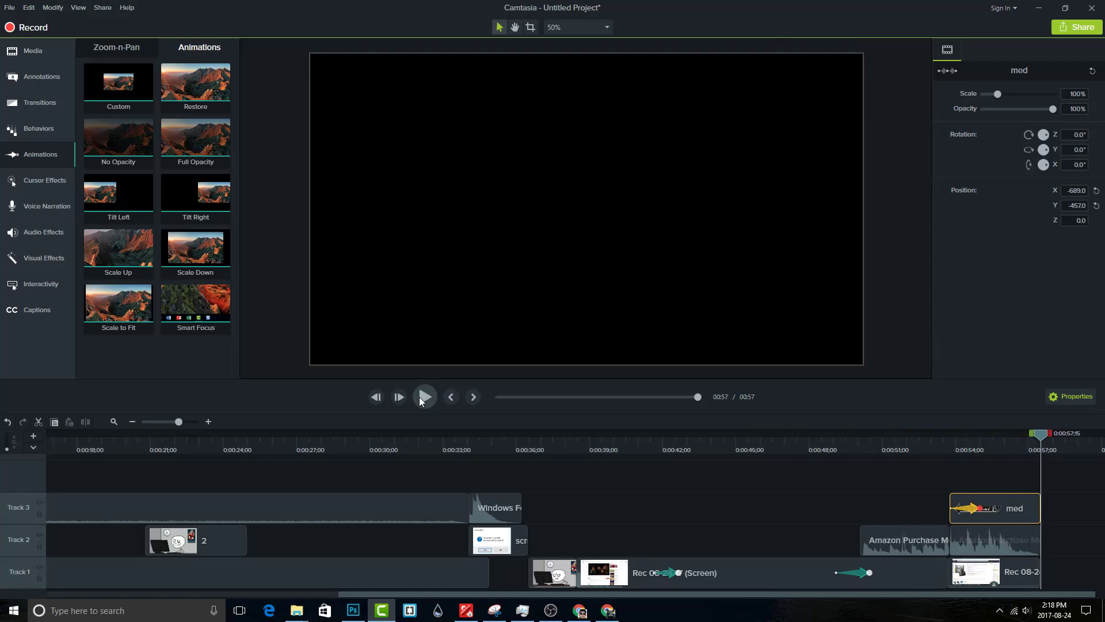
Add a plain text callout to Track 2 at 0:57;15 and make it read "Three Weeks Later"
{"action": "scroll", "coordinate": [823, 515], "scroll_direction": "down", "scroll_amount": 1}
{"action": "left_click", "coordinate": [37, 76]}
{"action": "left_click_drag", "start_coordinate": [96, 205], "coordinate": [978, 539]}
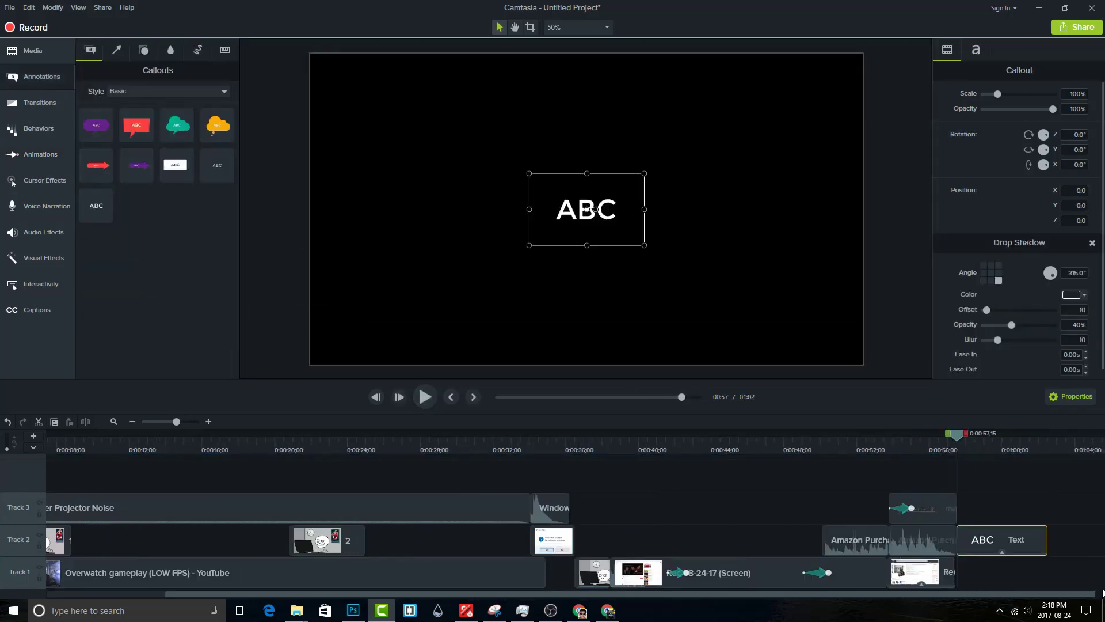
{"action": "double_click", "coordinate": [588, 210]}
{"action": "type", "text": "Three Weeks Later"}
Enlarge the "Three Weeks Later" callout box on the canvas and increase its font size
{"action": "left_click_drag", "start_coordinate": [531, 173], "coordinate": [433, 89]}
{"action": "left_click_drag", "start_coordinate": [646, 247], "coordinate": [713, 273]}
{"action": "double_click", "coordinate": [591, 182]}
{"action": "left_click_drag", "start_coordinate": [1034, 125], "coordinate": [1053, 124]}
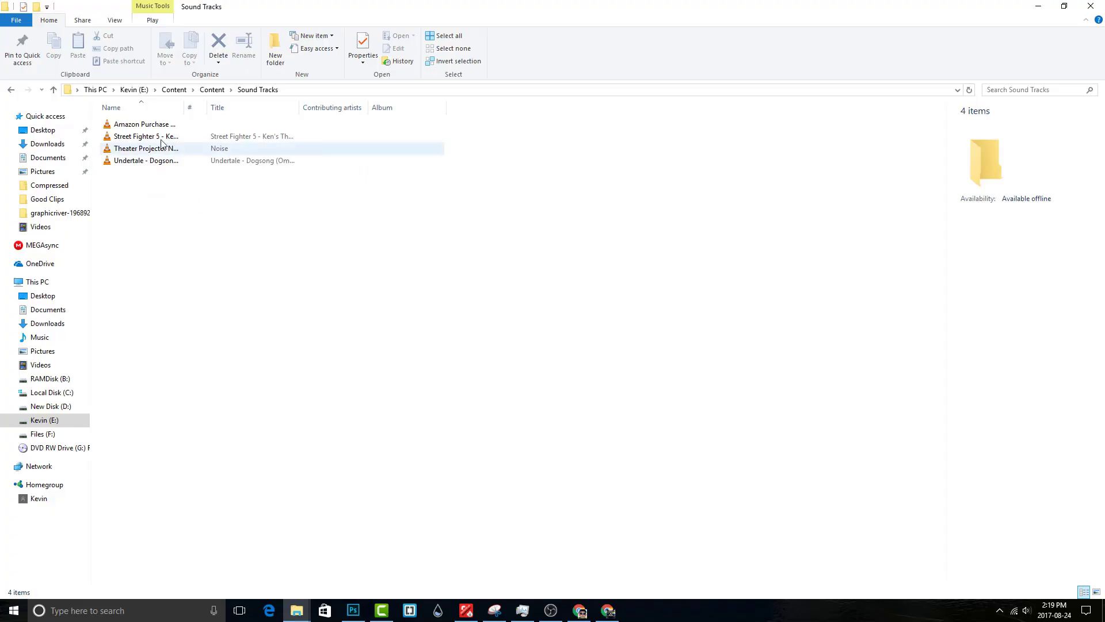
Add the Street Fighter 5 - Ken's Theme music from the Sound Tracks folder to Camtasia's Track 3, starting at 0:58;21
{"action": "left_click_drag", "start_coordinate": [132, 136], "coordinate": [907, 534]}
{"action": "left_click_drag", "start_coordinate": [993, 542], "coordinate": [1018, 509]}
{"action": "left_click", "coordinate": [1011, 561]}
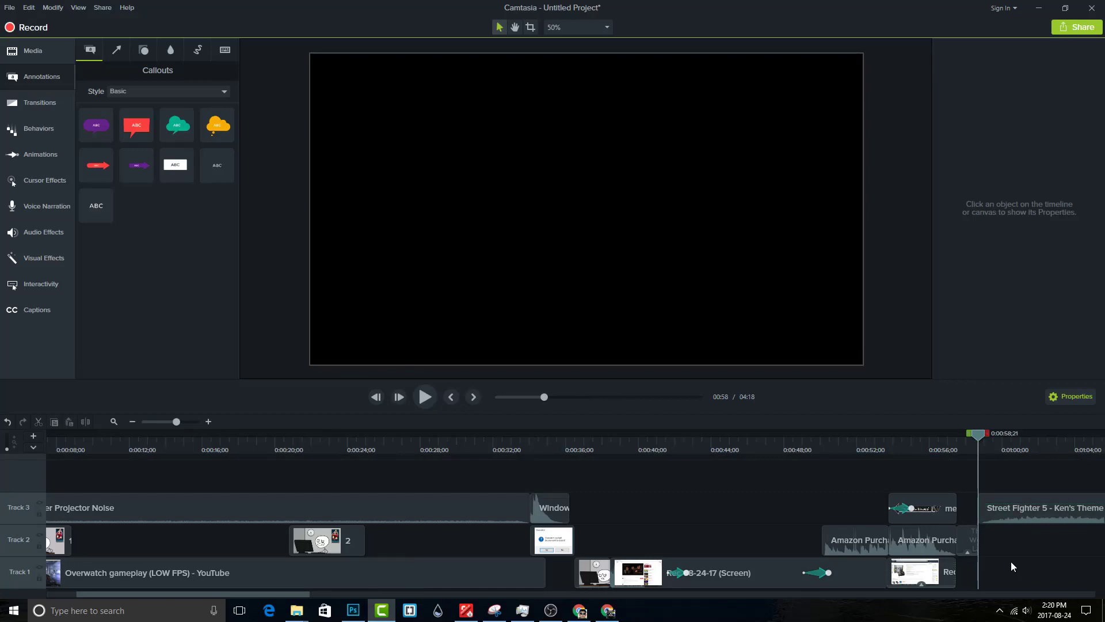
In Chrome, download the YouTube video "Zotac Nvidia Geforce GTX-1050 TI - Unboxing & Overview (WITH BENCHMARKS)" in 1080p HD, 60fps
{"action": "left_click", "coordinate": [604, 610]}
{"action": "key", "text": "ctrl+Tab"}
{"action": "left_click", "coordinate": [605, 77]}
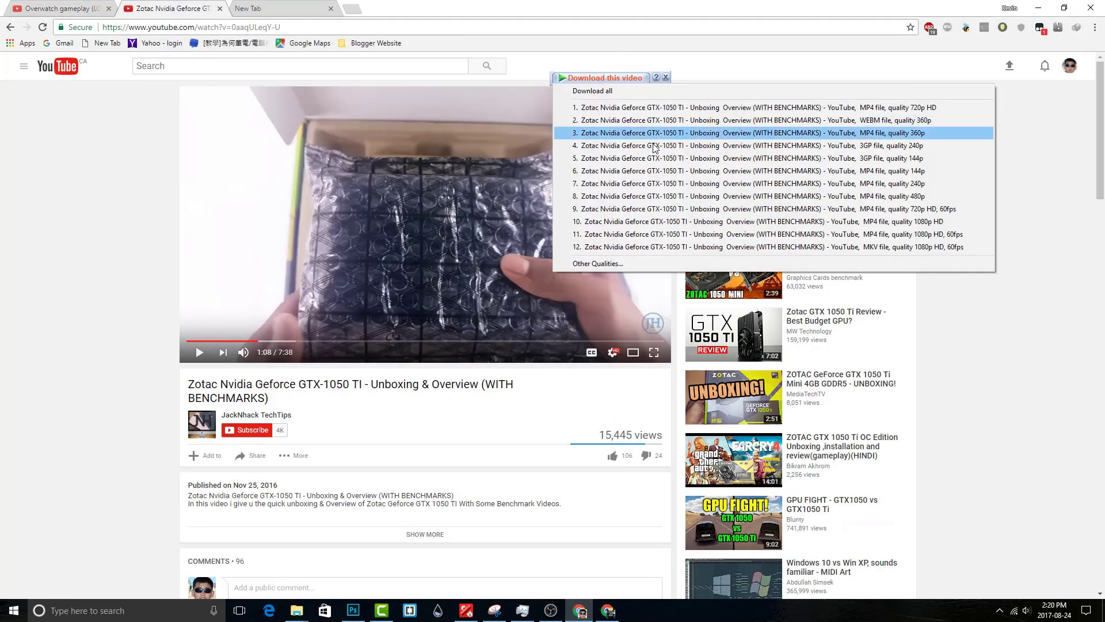
{"action": "left_click", "coordinate": [776, 248]}
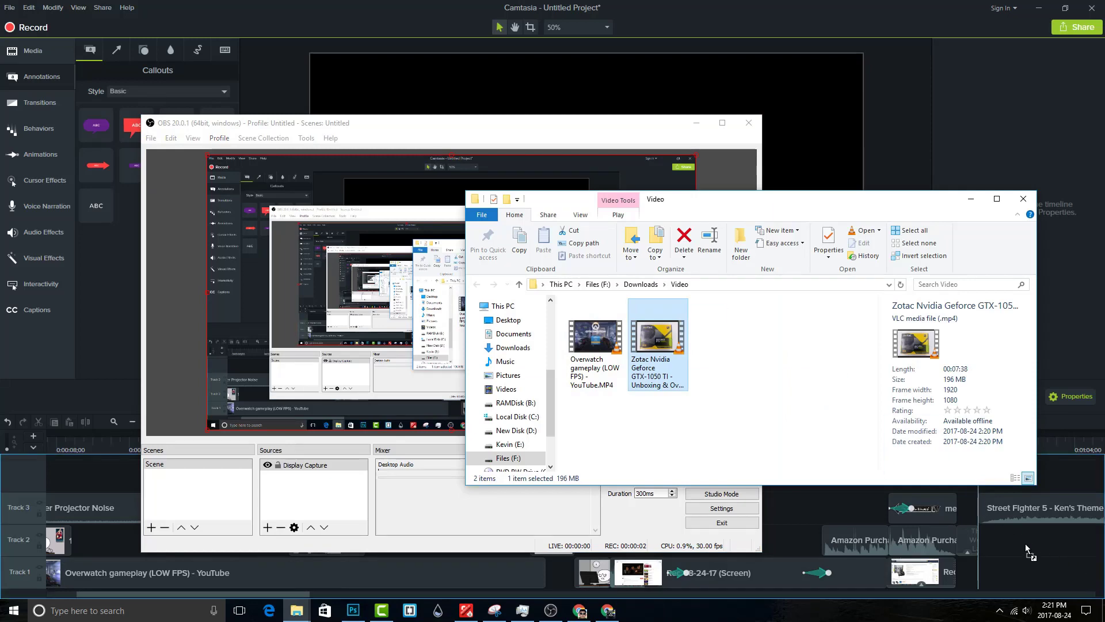
Add the downloaded Zotac video to Camtasia's Track 1 and split it before and after the unboxing section
{"action": "left_click_drag", "start_coordinate": [1024, 544], "coordinate": [1014, 572]}
{"action": "scroll", "coordinate": [717, 578], "scroll_direction": "down", "scroll_amount": 3}
{"action": "left_click_drag", "start_coordinate": [335, 440], "coordinate": [725, 438]}
{"action": "key", "text": "s"}
{"action": "key", "text": "s"}
Delete the Zotac video pieces before and after the unboxing section on Track 1
{"action": "left_click", "coordinate": [604, 573]}
{"action": "key", "text": "Delete"}
{"action": "left_click", "coordinate": [760, 573]}
{"action": "key", "text": "Delete"}
Move the remaining Zotac clip to start at 0:58;26 under the music and remove its separate audio from Track 2
{"action": "left_click_drag", "start_coordinate": [688, 573], "coordinate": [374, 573]}
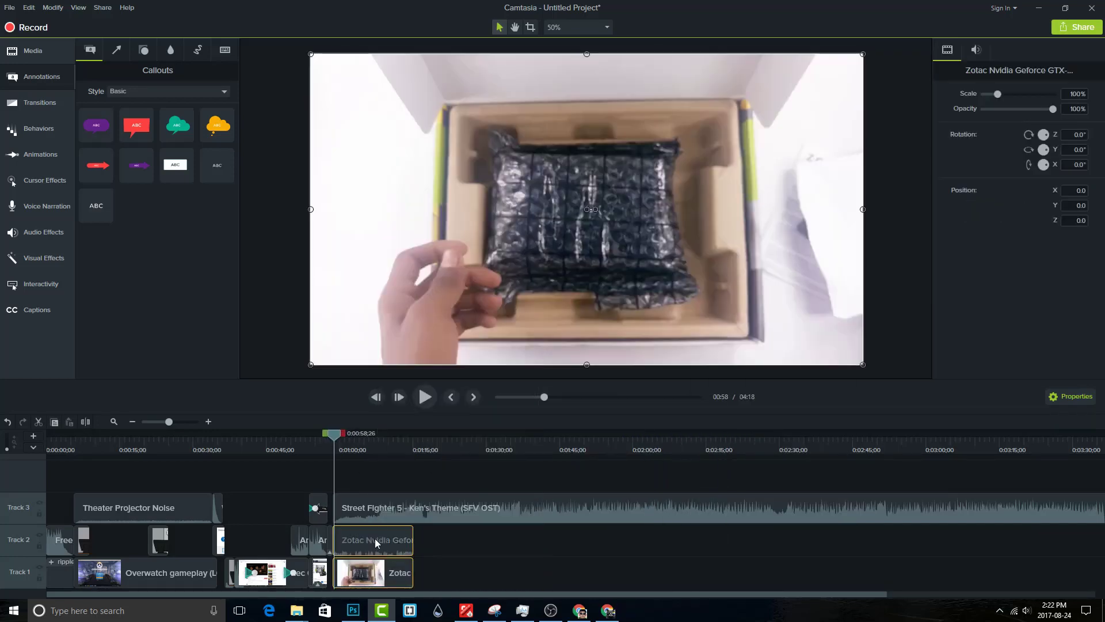
{"action": "left_click", "coordinate": [374, 538]}
{"action": "left_click", "coordinate": [424, 397]}
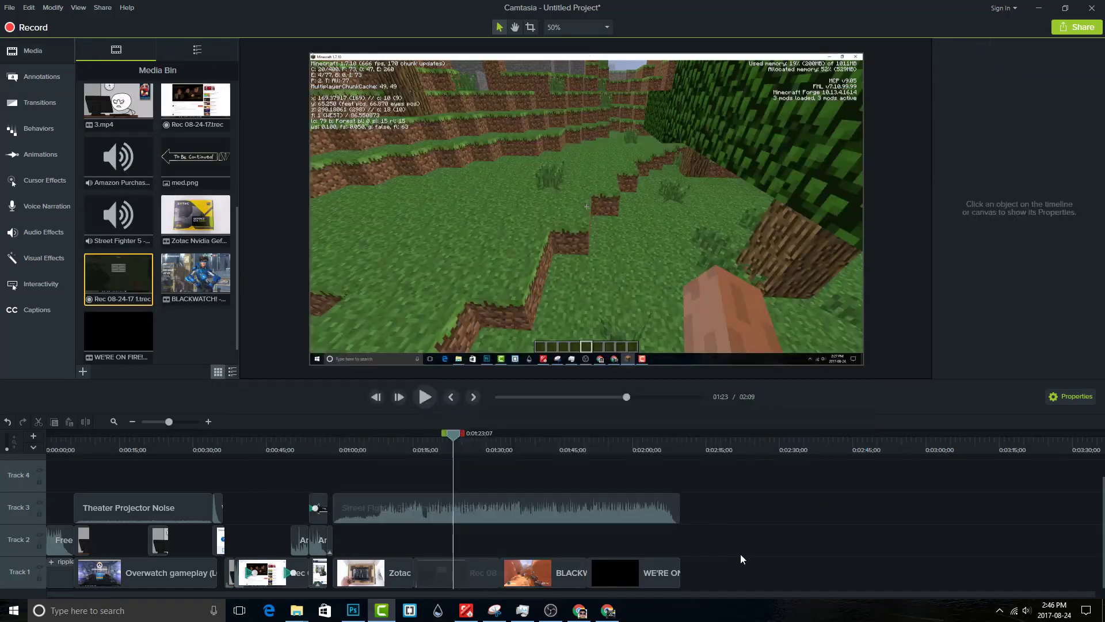
Add a Custom animation to the Rec 08-24-17 1 Minecraft clip on Track 1, ending at about 1:28;24
{"action": "left_click_drag", "start_coordinate": [454, 446], "coordinate": [454, 496]}
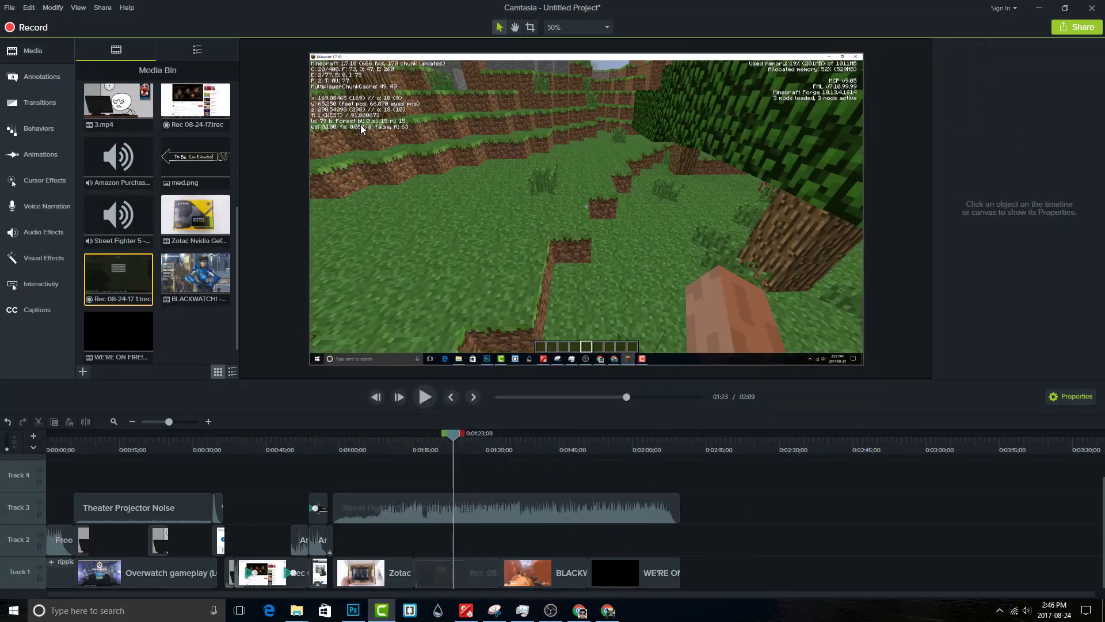
{"action": "left_click_drag", "start_coordinate": [453, 434], "coordinate": [468, 457]}
{"action": "left_click", "coordinate": [455, 572]}
{"action": "left_click", "coordinate": [40, 154]}
{"action": "left_click", "coordinate": [199, 49]}
{"action": "left_click_drag", "start_coordinate": [118, 85], "coordinate": [482, 573]}
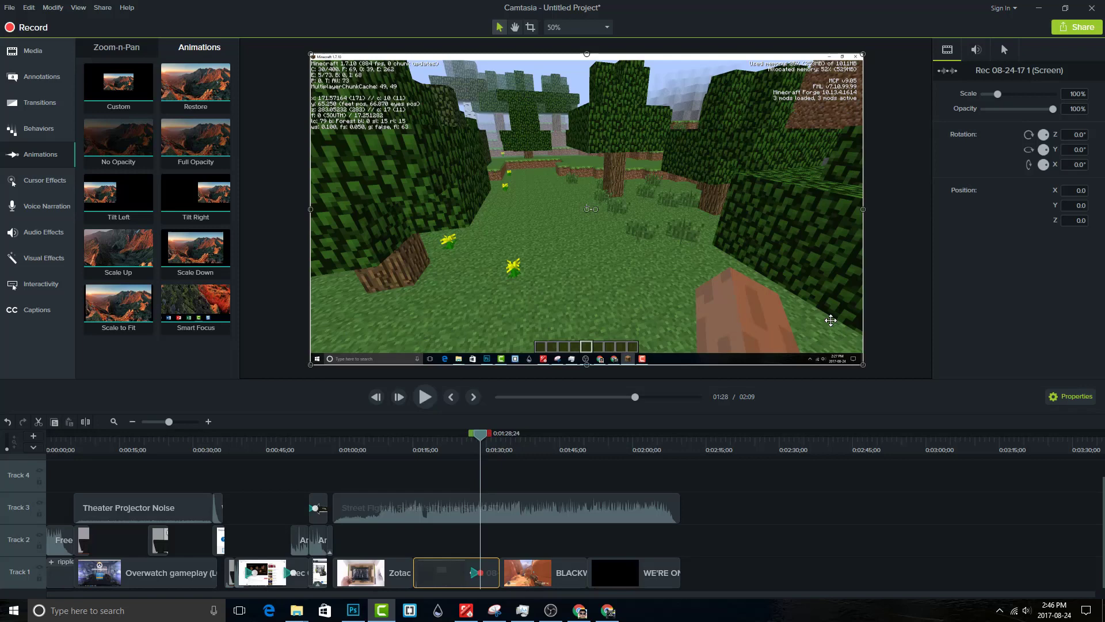
Enlarge the Minecraft clip well beyond the canvas edges at the end of its animation to create a zoom-in
{"action": "scroll", "coordinate": [831, 320], "scroll_direction": "down", "scroll_amount": 2}
{"action": "scroll", "coordinate": [637, 247], "scroll_direction": "up", "scroll_amount": 1}
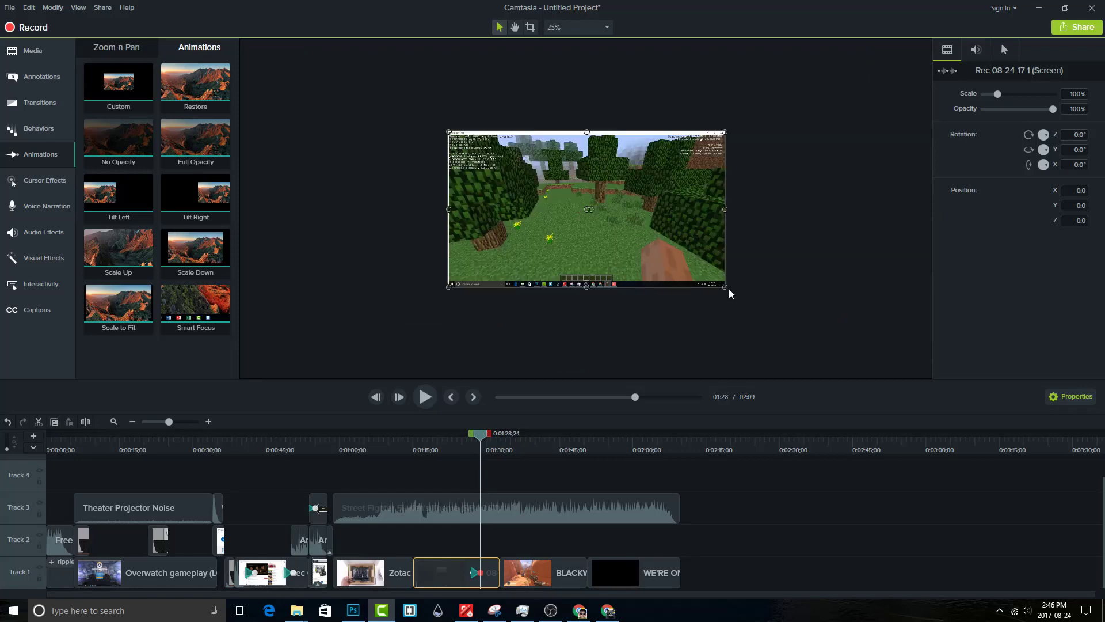
{"action": "left_click_drag", "start_coordinate": [727, 288], "coordinate": [974, 442]}
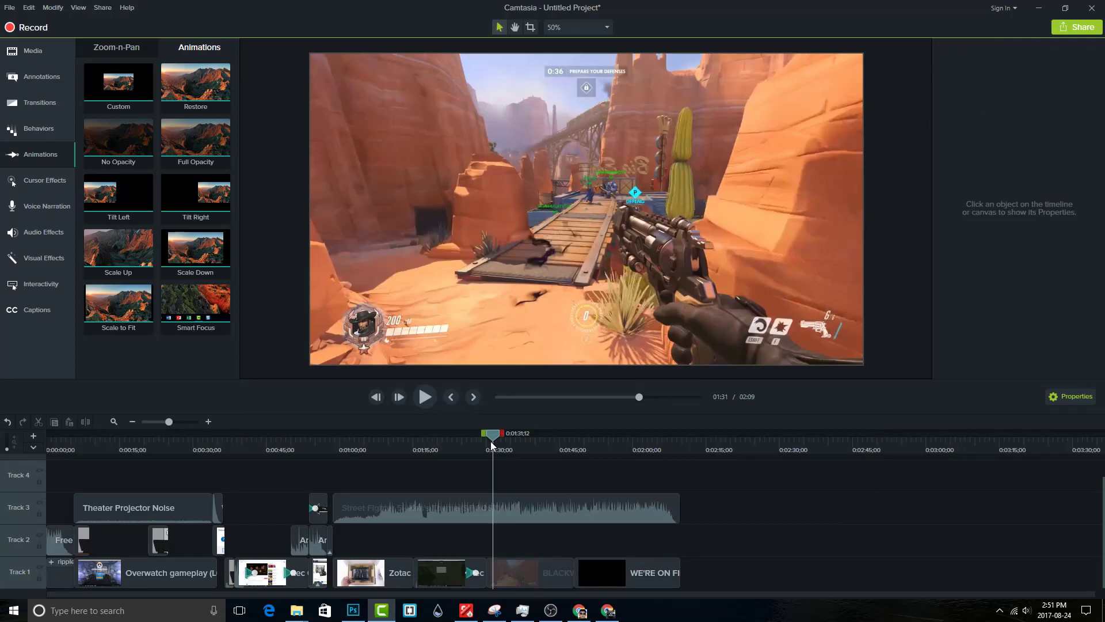
Fade out the end of the Street Fighter 5 music on Track 3 from about 2:06;01
{"action": "left_click_drag", "start_coordinate": [490, 441], "coordinate": [607, 470]}
{"action": "left_click_drag", "start_coordinate": [541, 432], "coordinate": [664, 455]}
{"action": "left_click", "coordinate": [672, 506]}
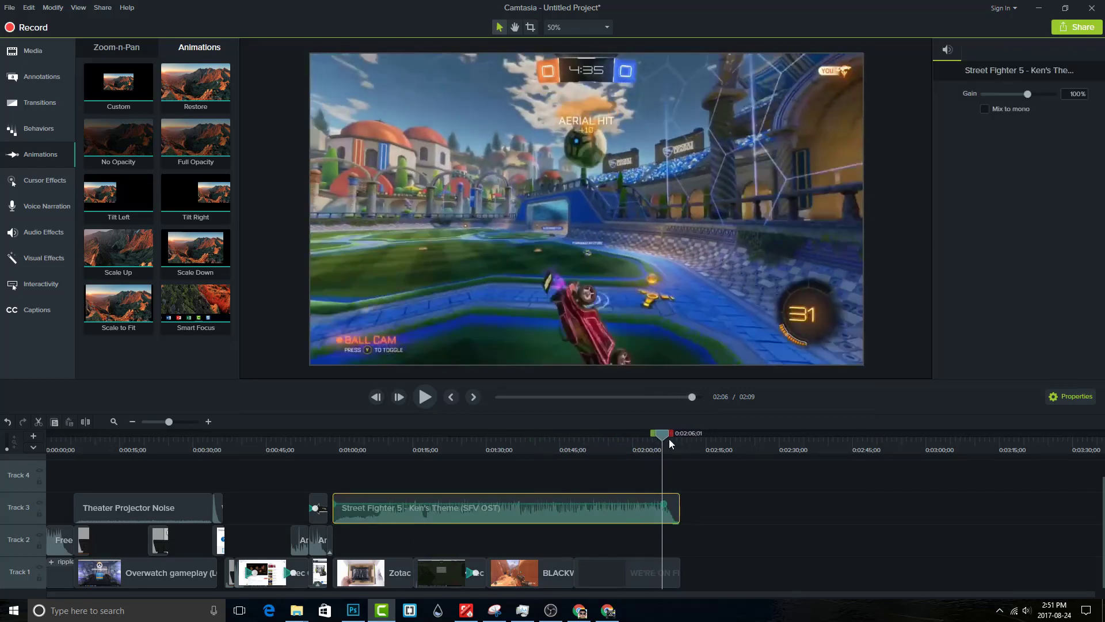
Add a plain text callout to Track 3 at 2:10;01, right after the music, reading "Thanks for watching! Subscribe!"
{"action": "left_click_drag", "start_coordinate": [666, 436], "coordinate": [681, 445]}
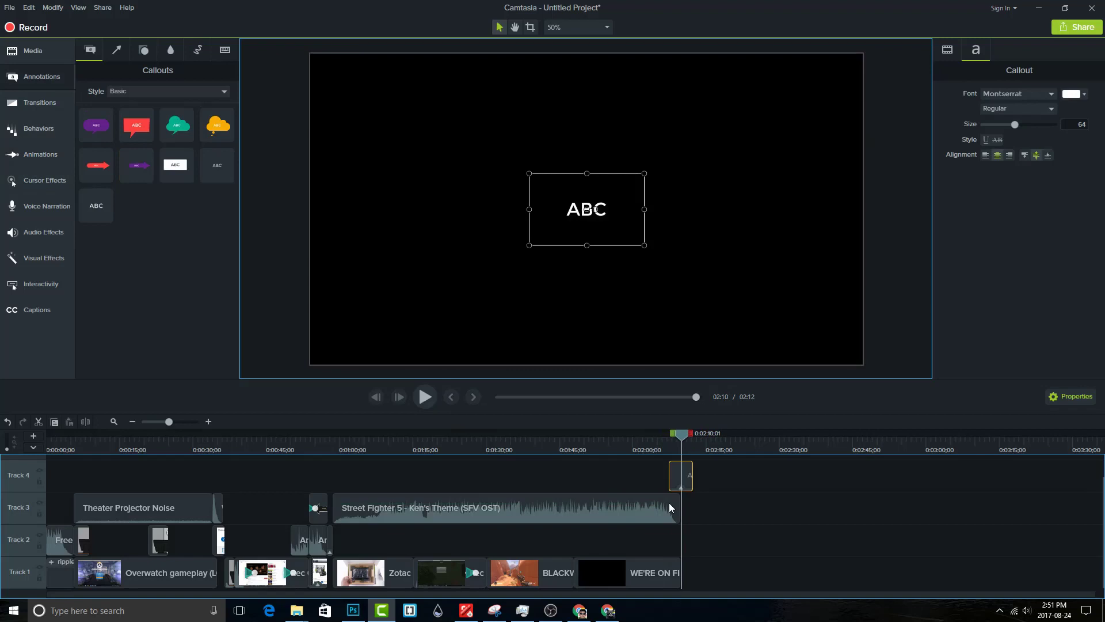
{"action": "left_click_drag", "start_coordinate": [669, 508], "coordinate": [682, 507]}
{"action": "double_click", "coordinate": [600, 219]}
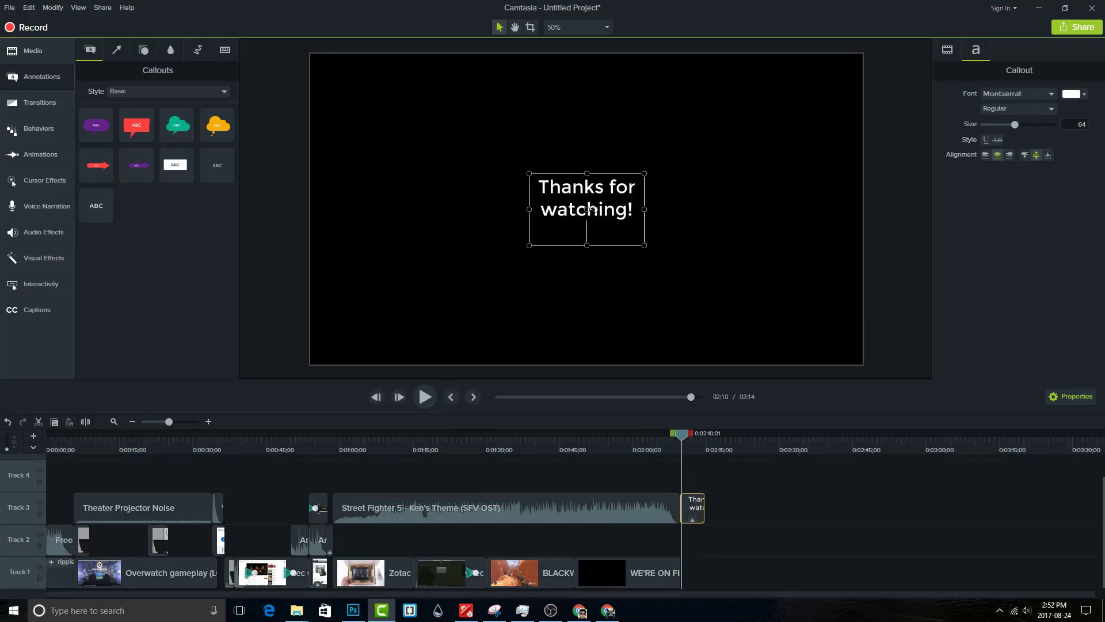
Widen and centre the "Thanks for watching! Subscribe!" callout on the canvas, and set its font size to 105
{"action": "left_click_drag", "start_coordinate": [644, 209], "coordinate": [864, 209]}
{"action": "left_click_drag", "start_coordinate": [748, 205], "coordinate": [638, 205]}
{"action": "double_click", "coordinate": [638, 201]}
{"action": "left_click_drag", "start_coordinate": [1015, 124], "coordinate": [1039, 126]}
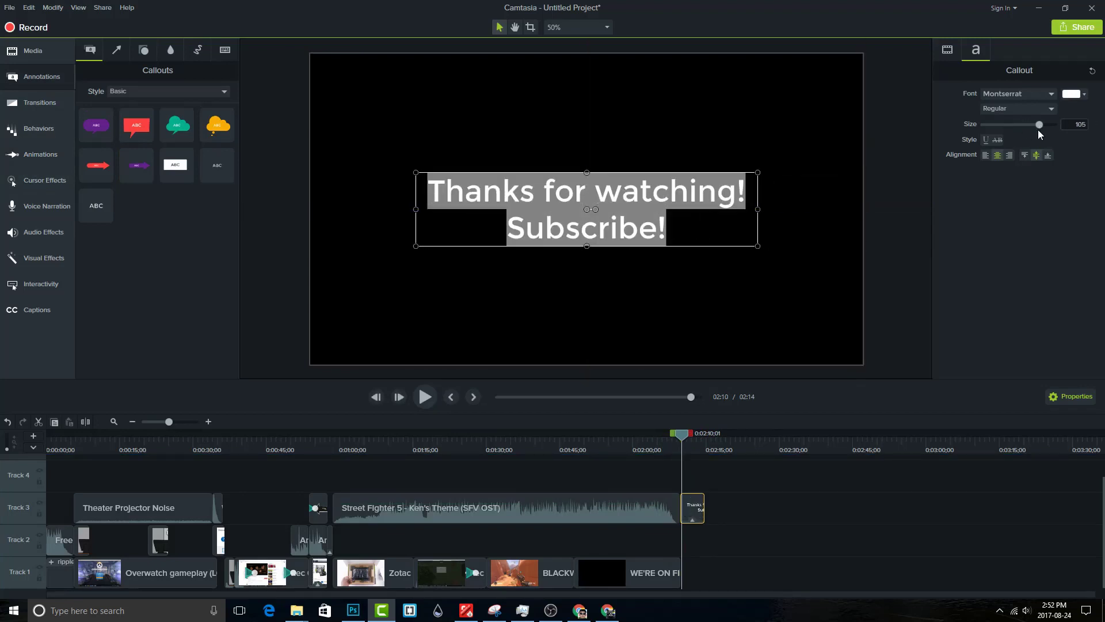
{"action": "left_click", "coordinate": [702, 313]}
Start producing the project as a local file and open the list of production presets
{"action": "left_click_drag", "start_coordinate": [568, 437], "coordinate": [370, 444]}
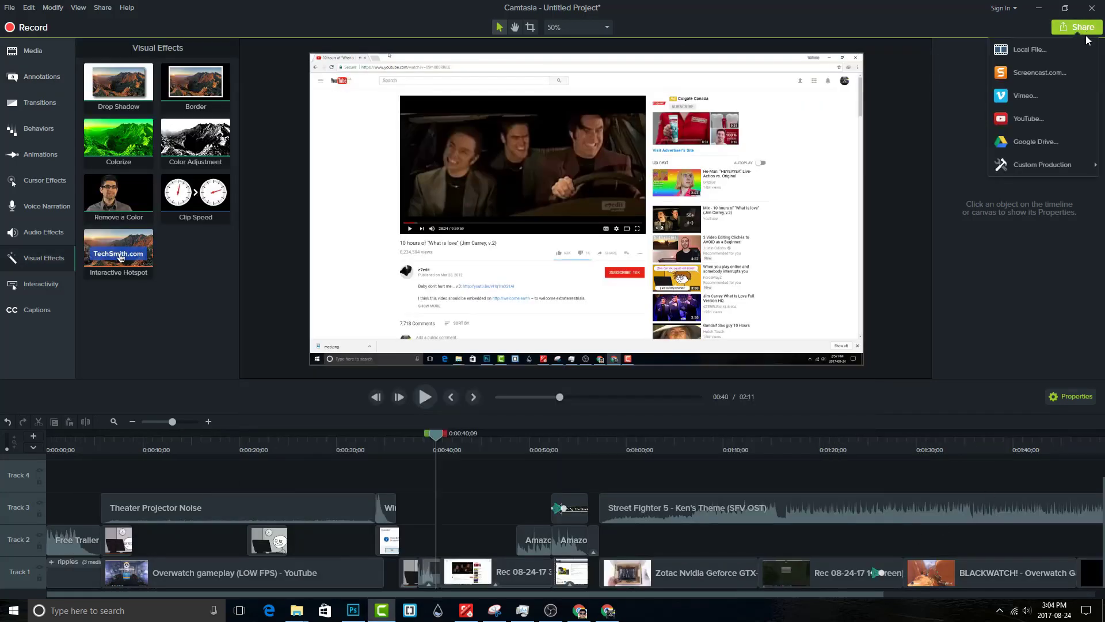
{"action": "left_click", "coordinate": [1030, 50]}
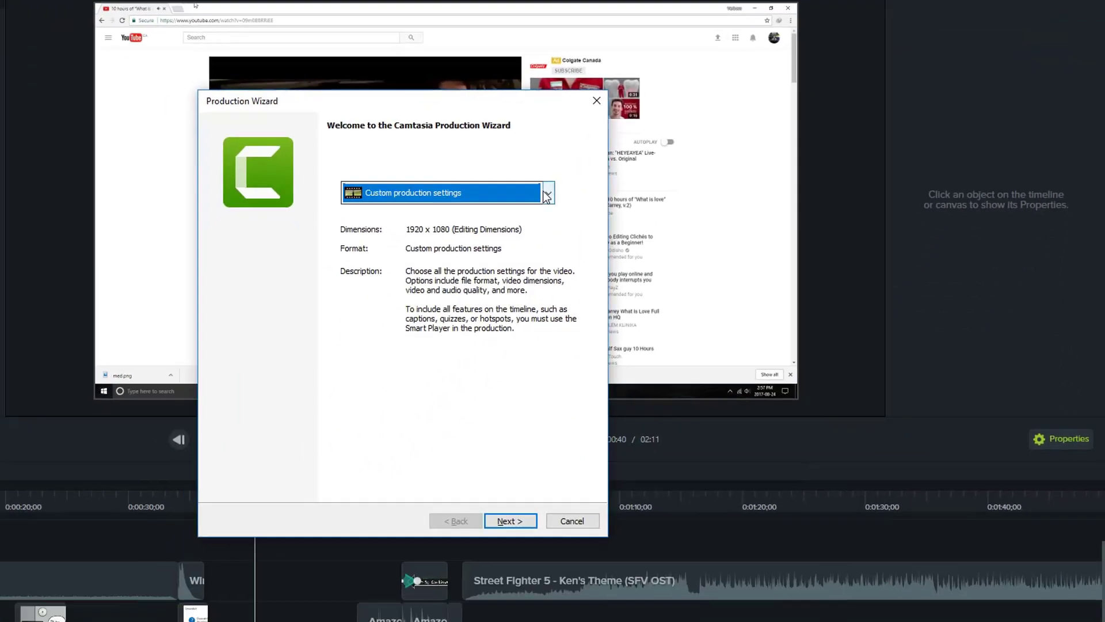
{"action": "left_click", "coordinate": [666, 203]}
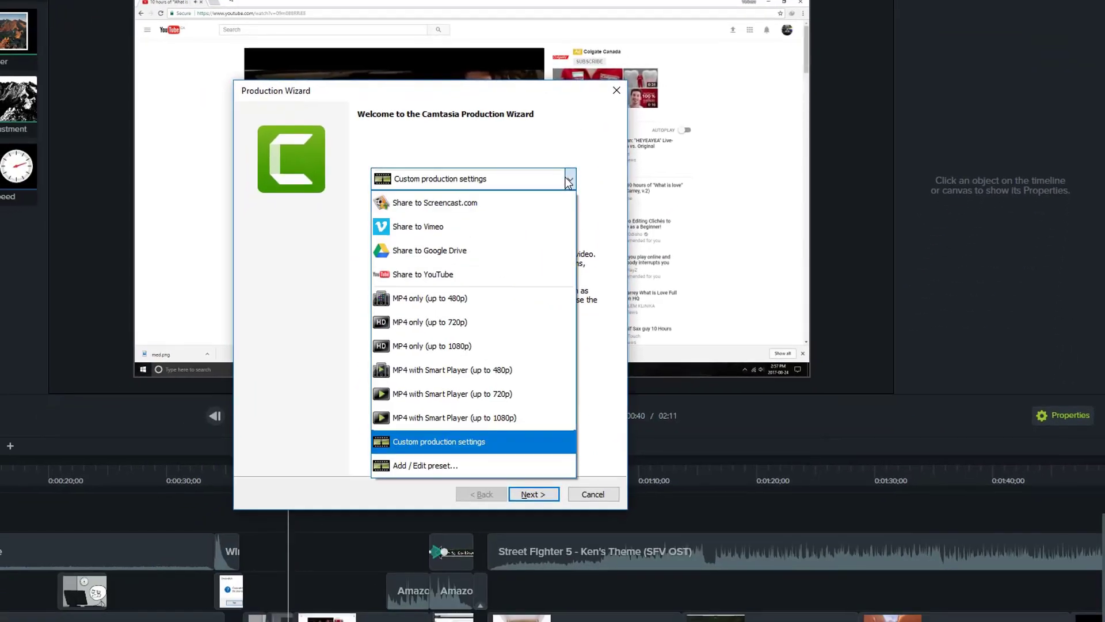